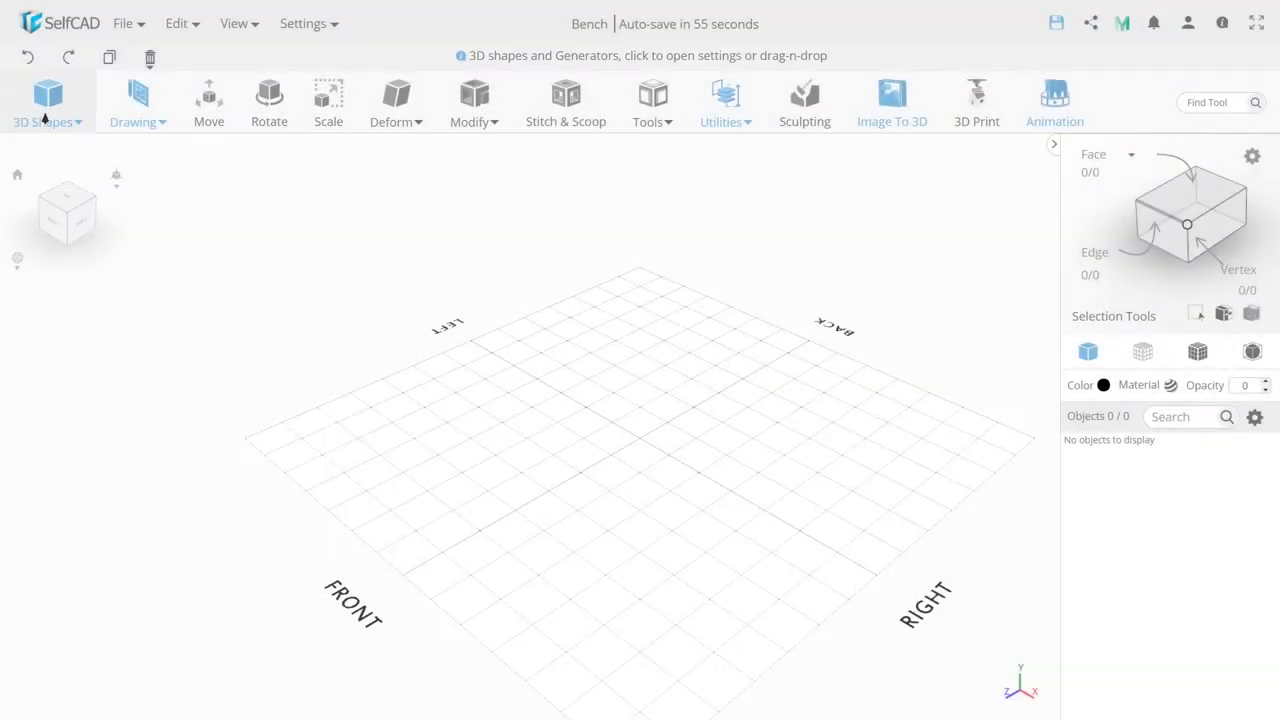
Add a cube sized 4 wide, 330 high and 8 deep as a tall post, and finalize it
left_click(44, 118)
left_click(60, 174)
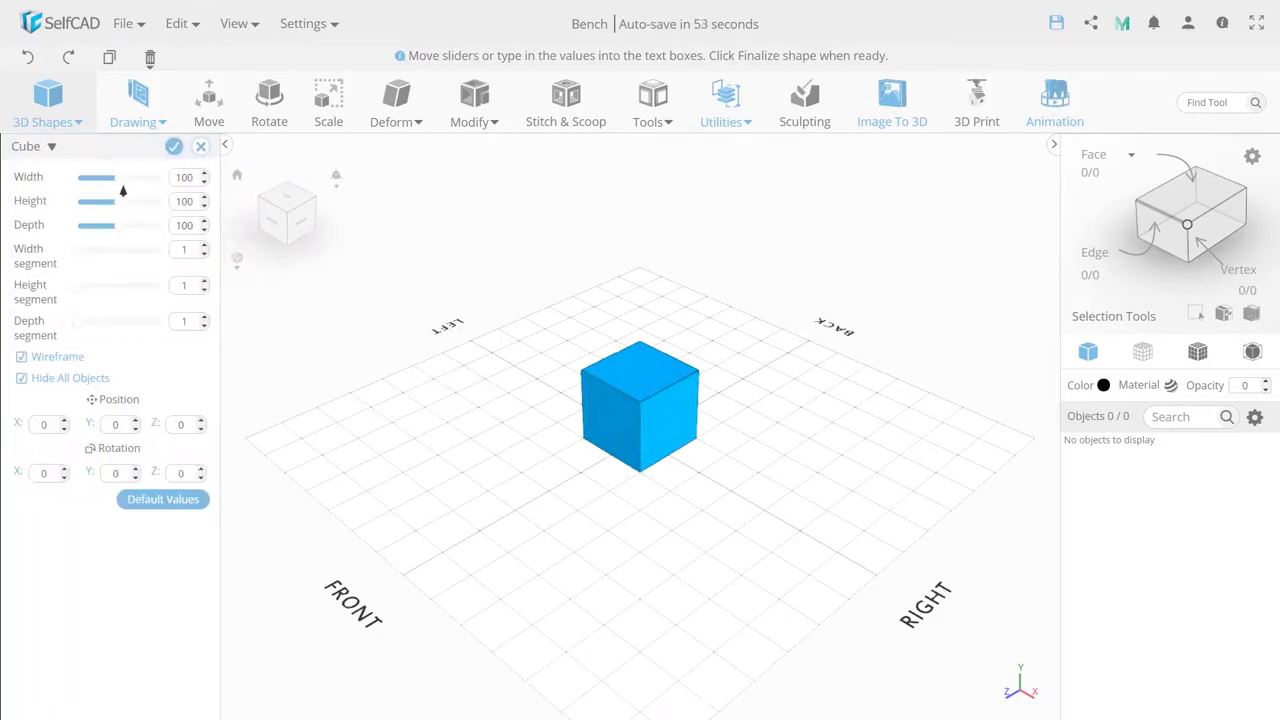
double_click(181, 177)
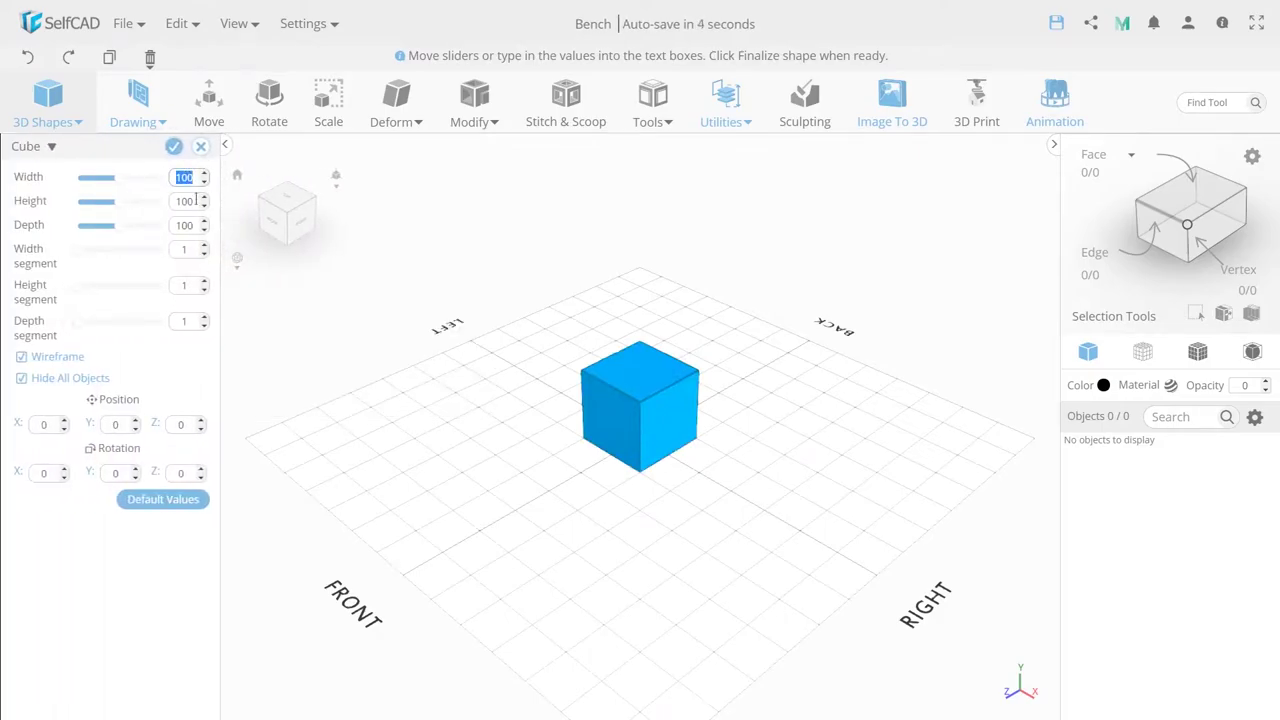
type("4")
double_click(191, 201)
type("33")
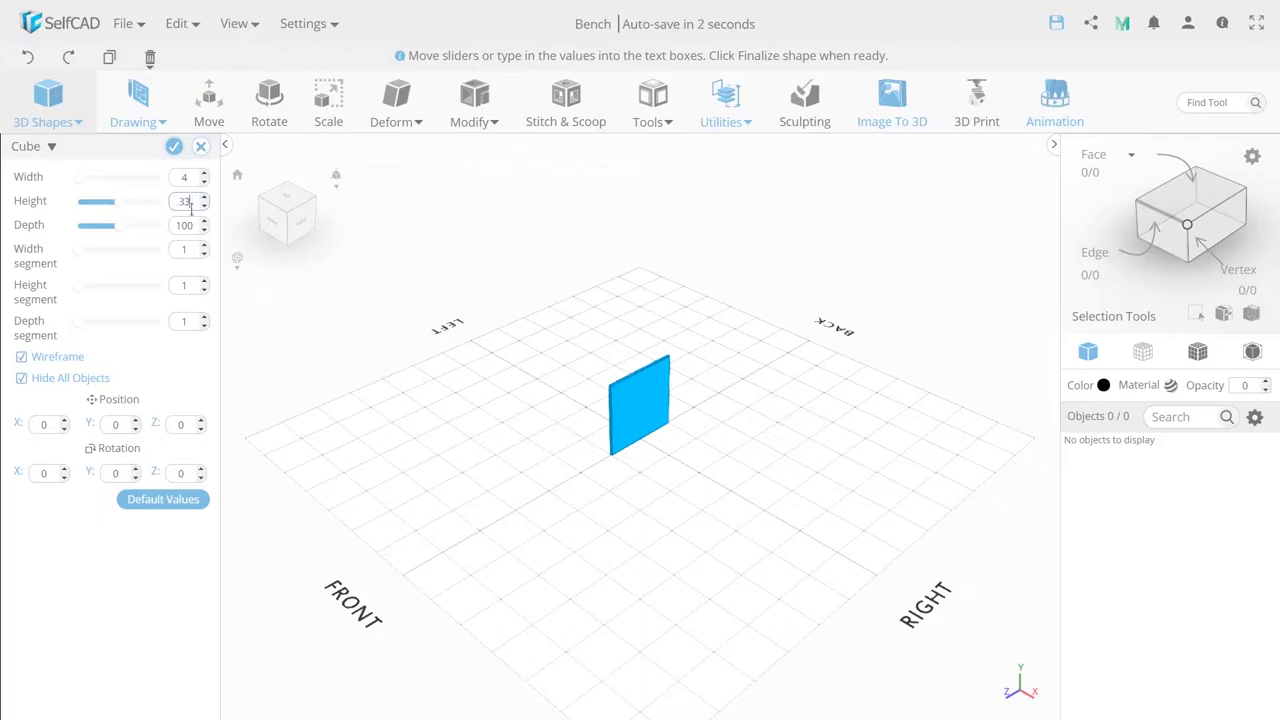
type("0")
key("Tab")
type("8")
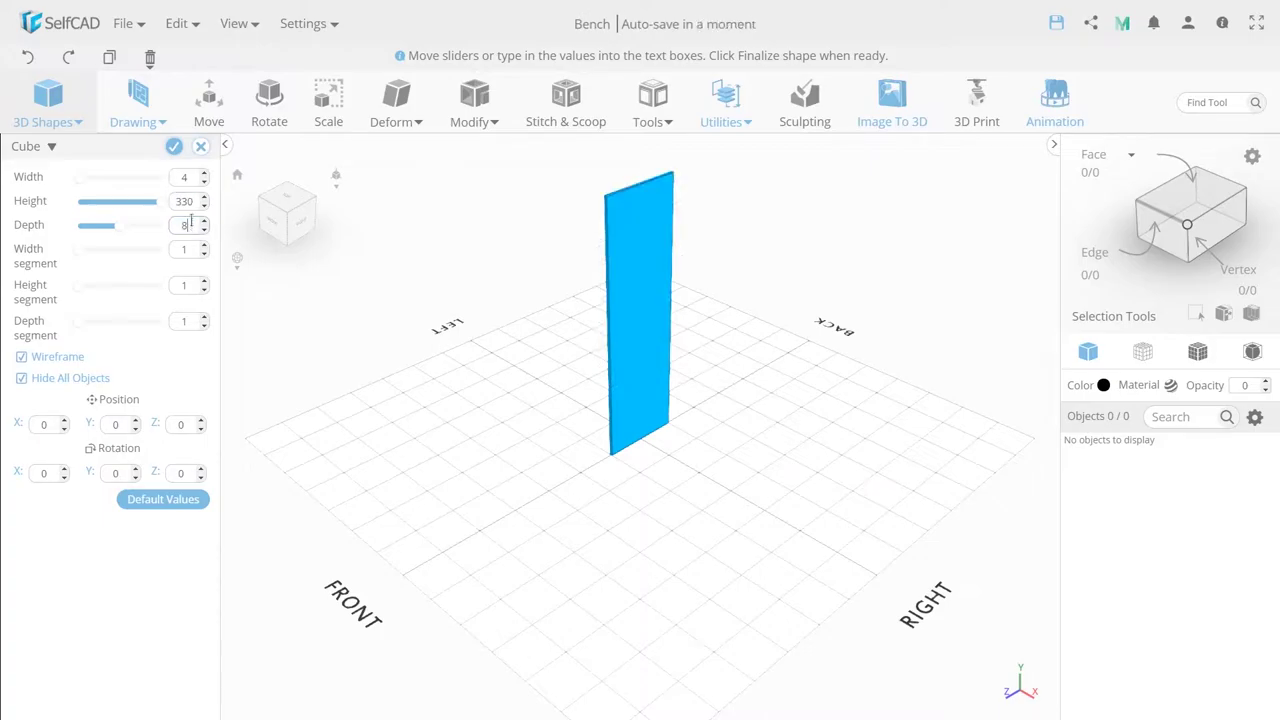
key("shift+Tab")
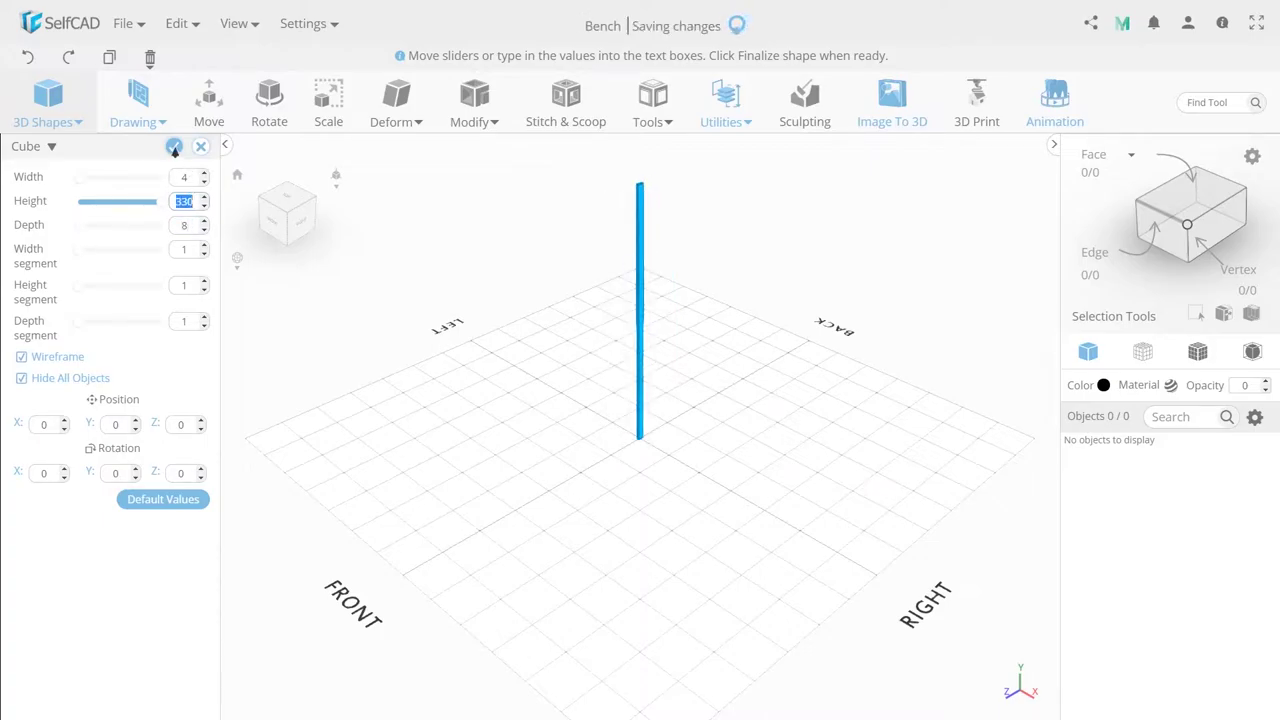
left_click(174, 147)
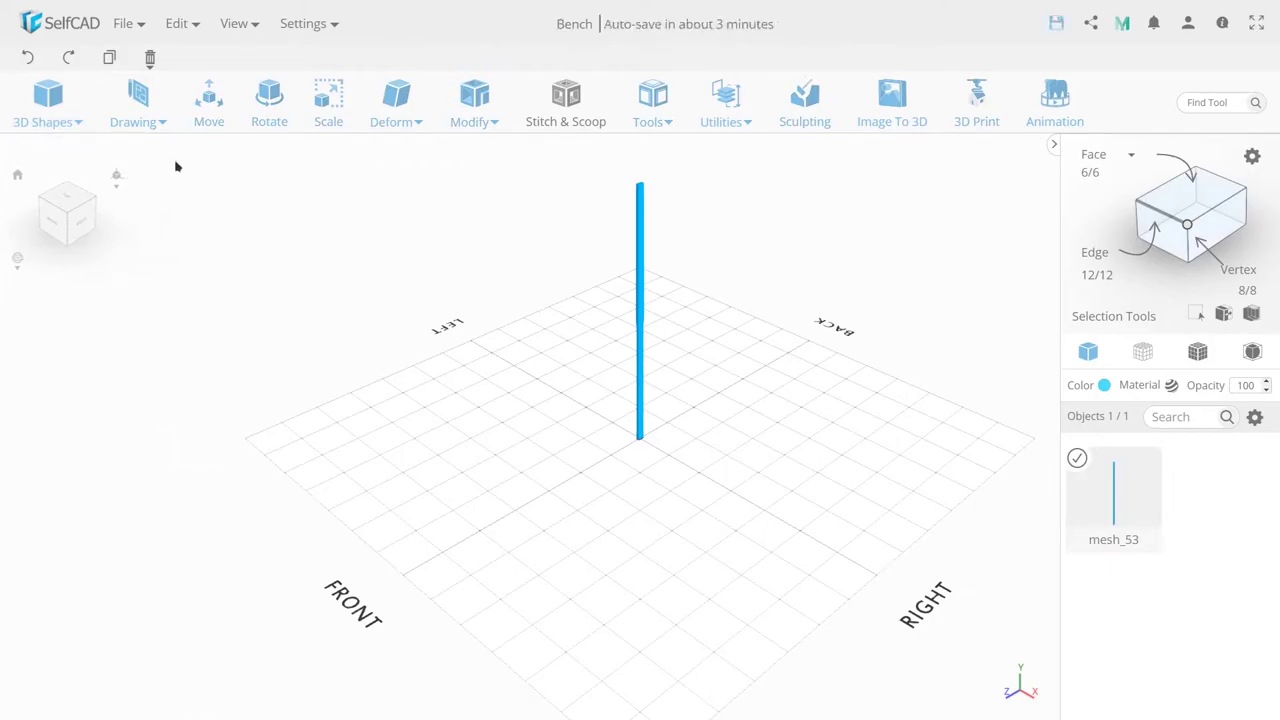
Add a sphere of radius 2 with its arc set to 180°
left_click(70, 118)
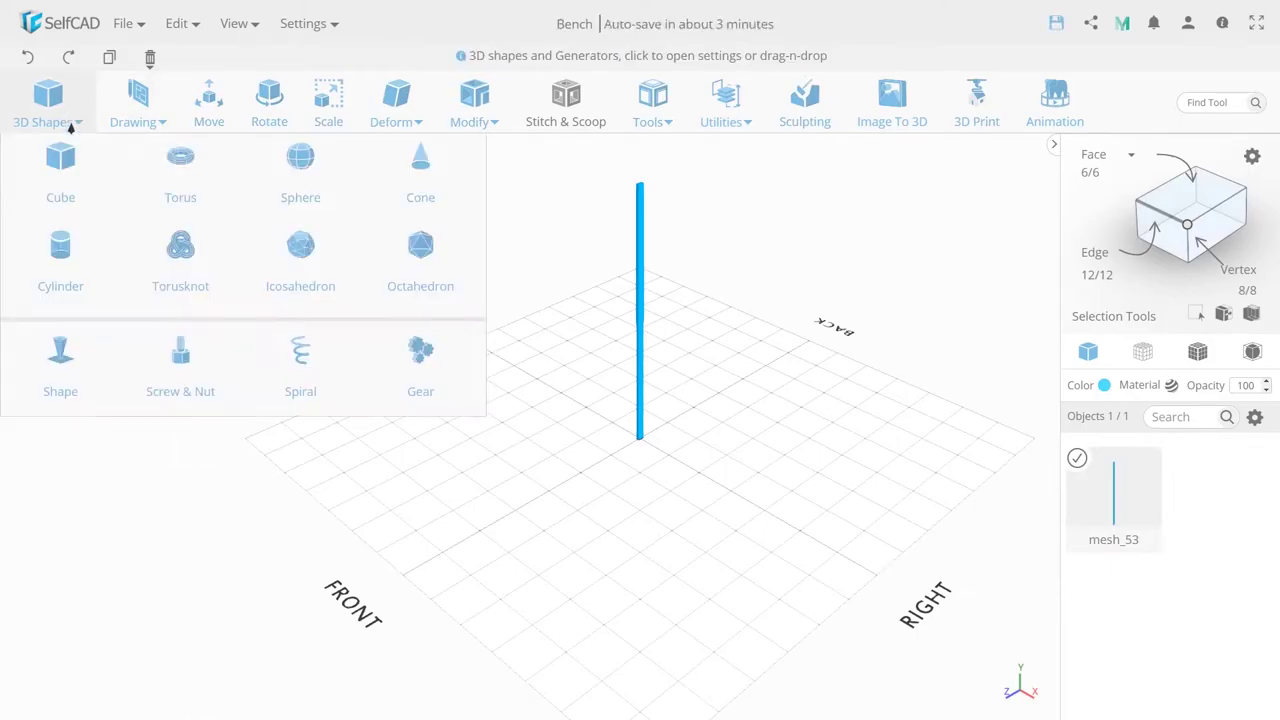
left_click(300, 170)
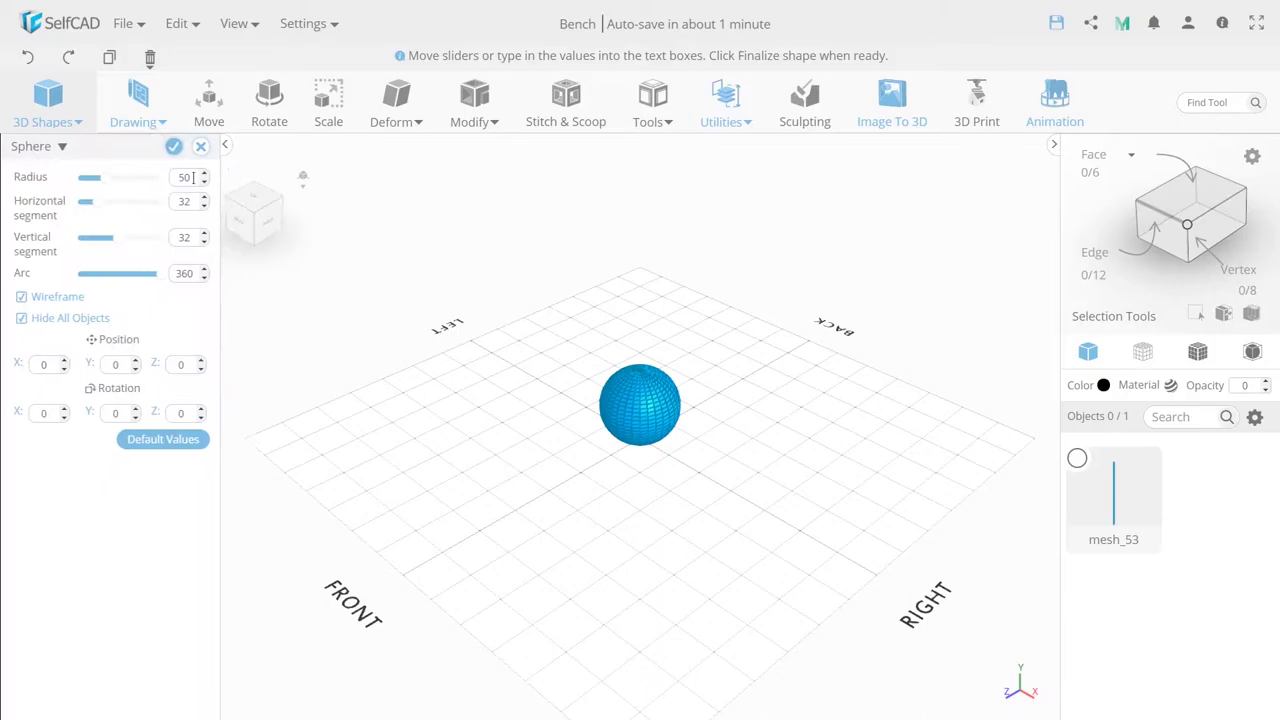
type("2")
double_click(190, 272)
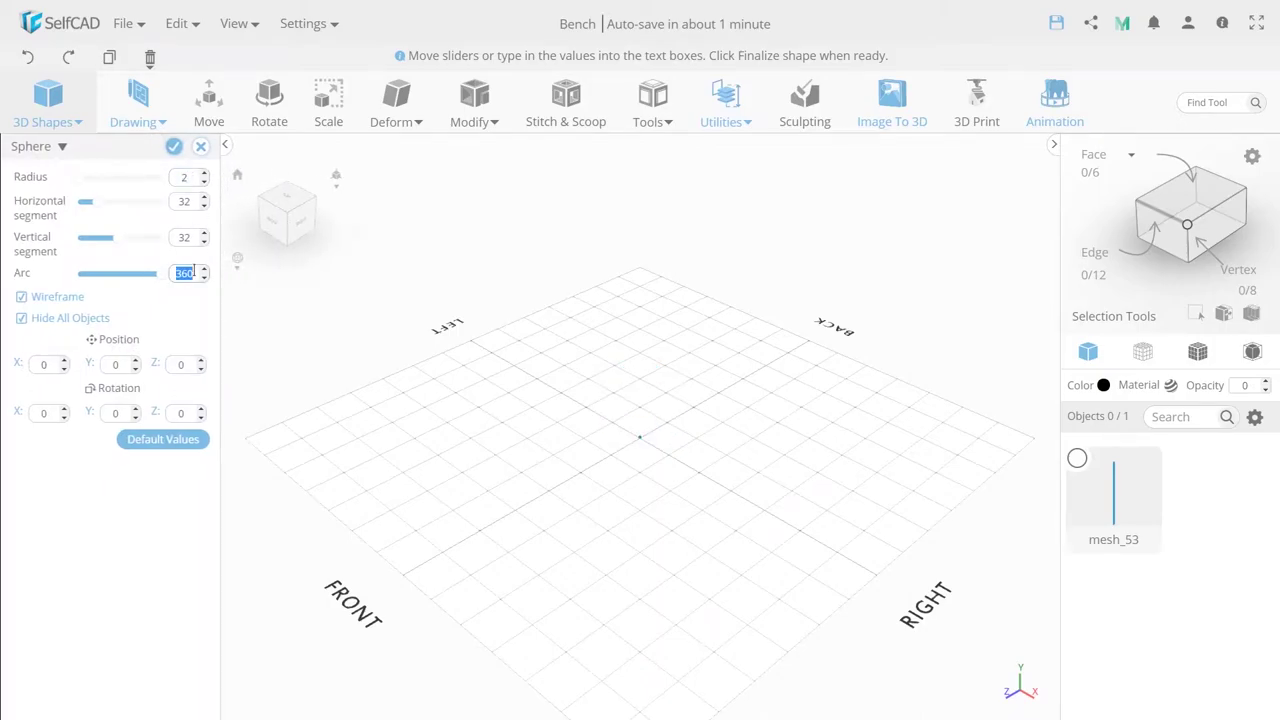
type("1")
type("80")
Finalize the sphere, zoom in and scale it down to about 3.33 × 3.33 × 1.67
left_click(175, 147)
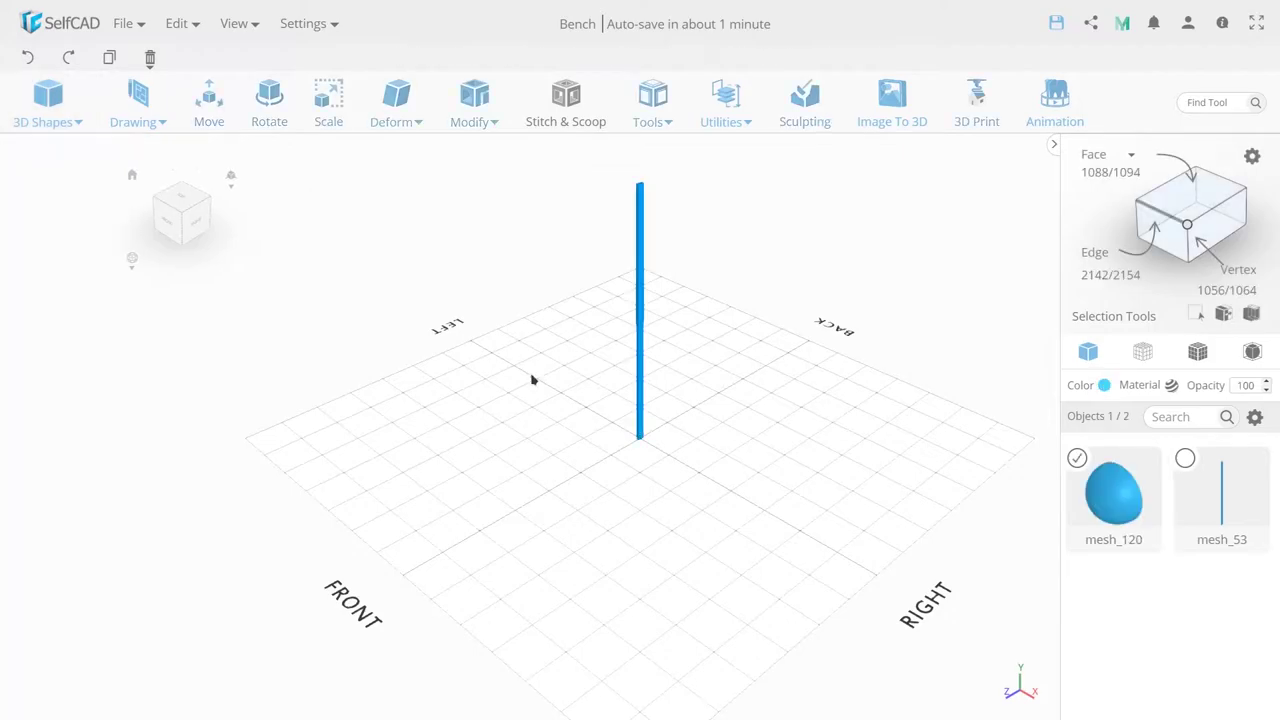
scroll(817, 460, "up", 3)
scroll(611, 423, "up", 3)
scroll(613, 487, "up", 3)
scroll(615, 487, "up", 3)
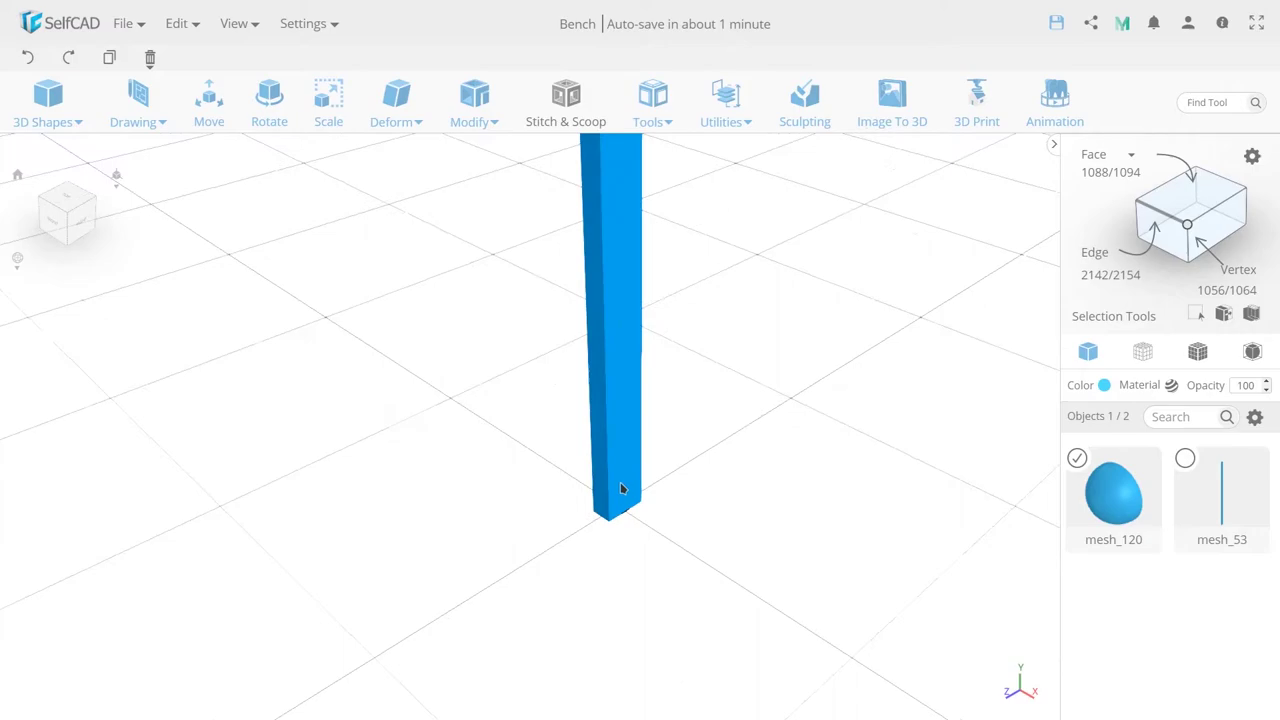
scroll(620, 482, "up", 2)
left_click(209, 110)
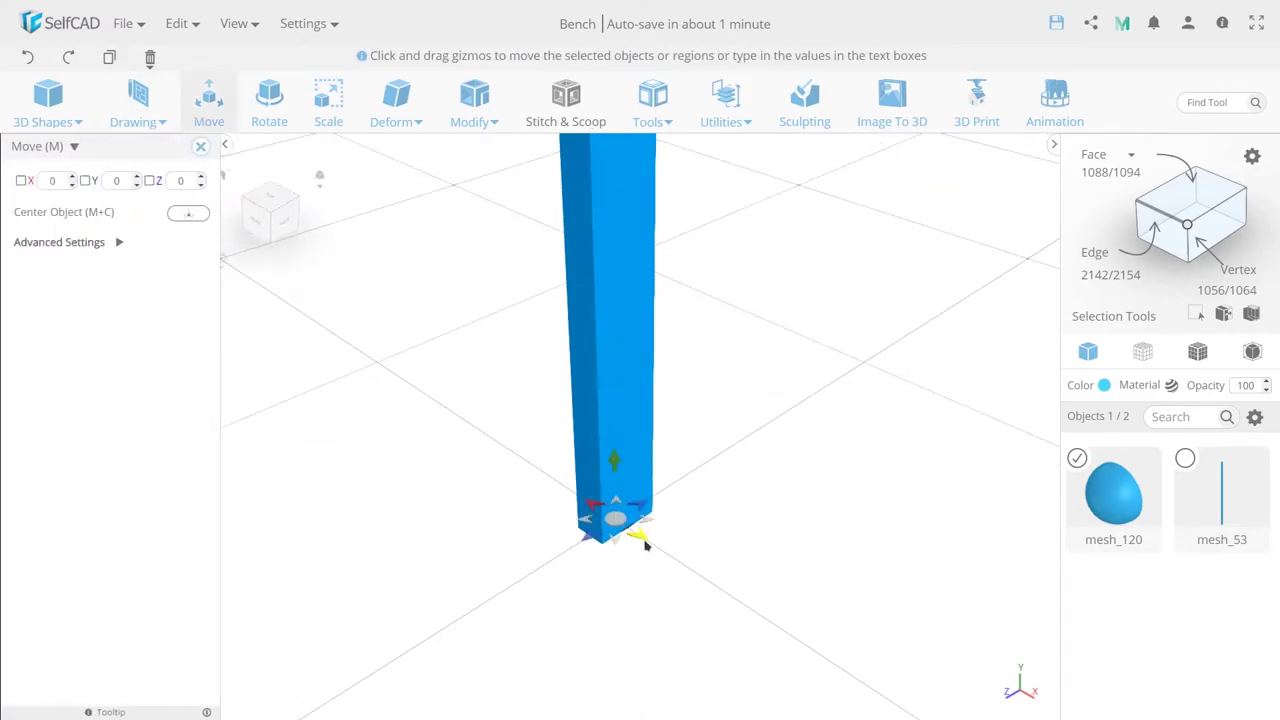
key("s")
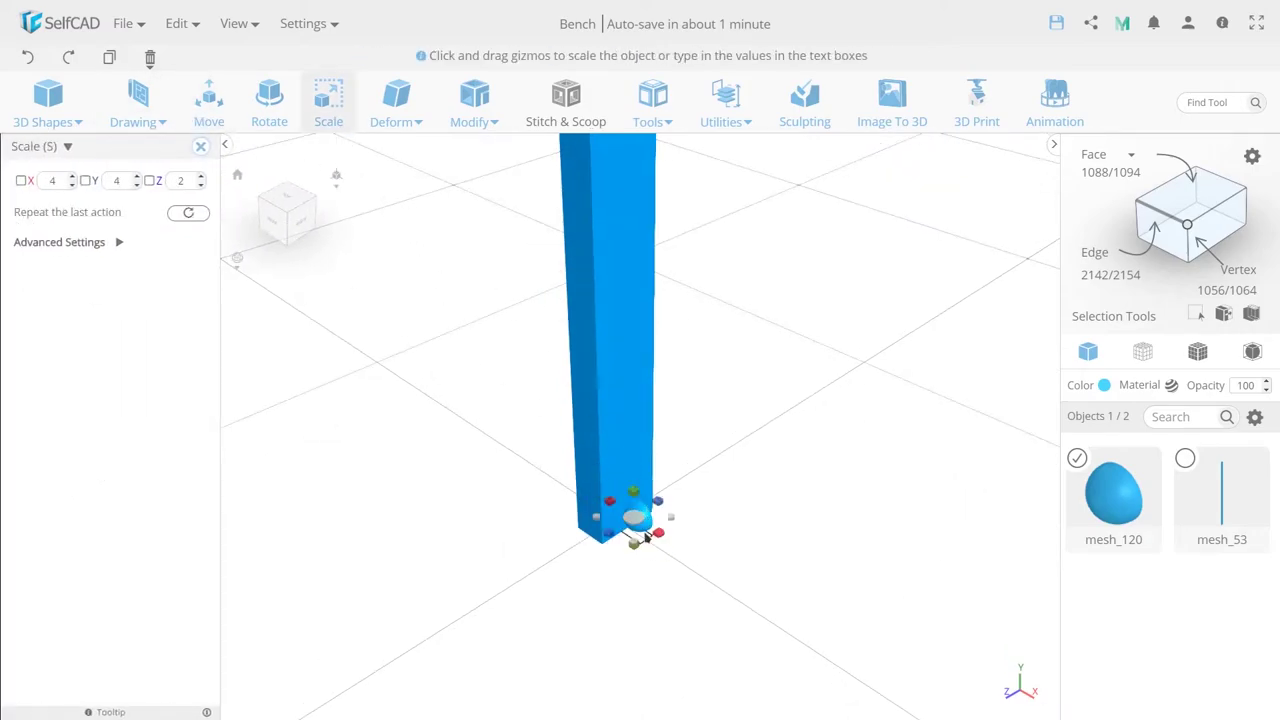
left_click_drag(634, 517, 628, 522)
Rotate the half-sphere about its Y axis
left_click(283, 130)
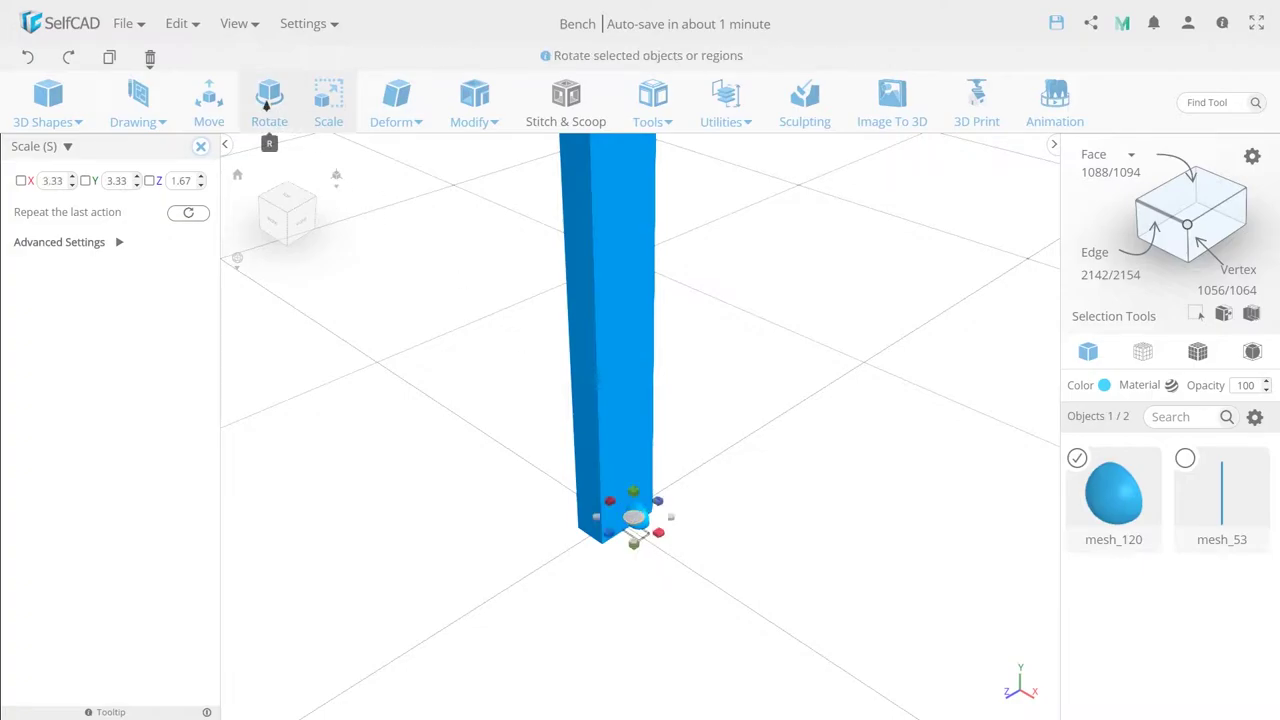
mouse_move(625, 420)
left_mouse_down()
mouse_move(608, 422)
mouse_move(650, 528)
left_mouse_up()
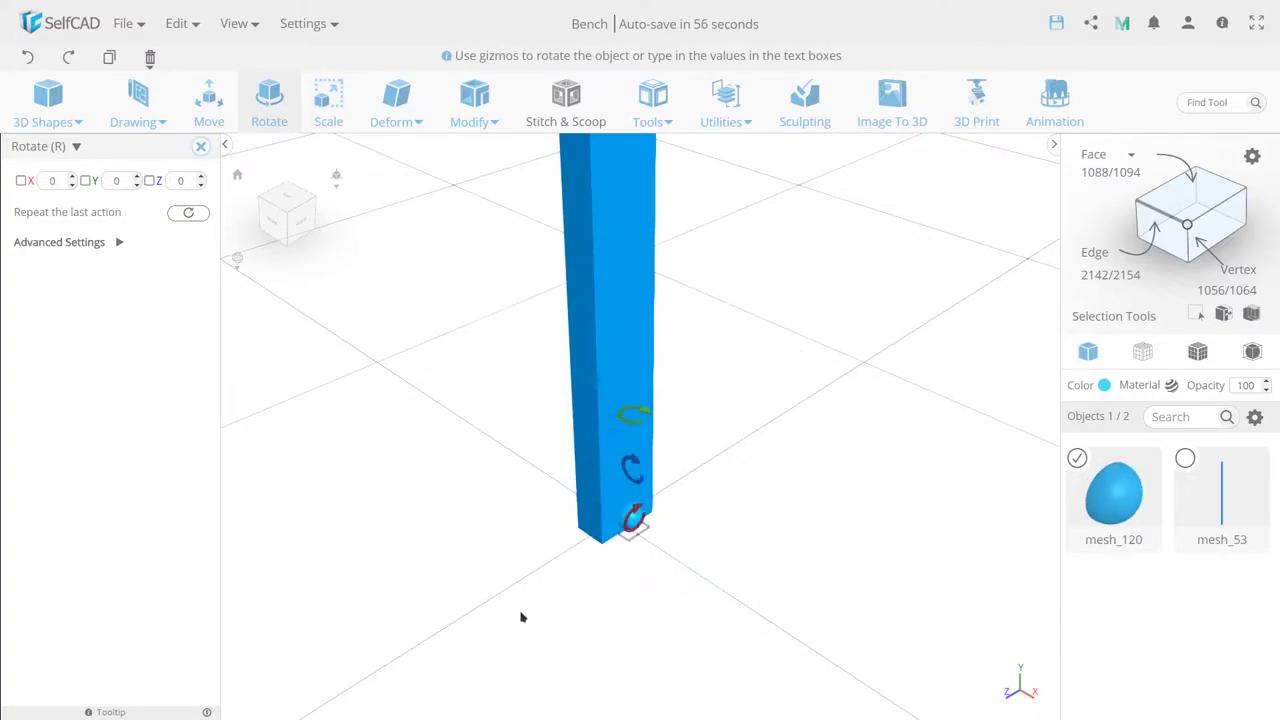
mouse_move(520, 614)
left_mouse_down()
mouse_move(690, 568)
mouse_move(678, 573)
left_mouse_up()
Move the half-sphere to X 2 beside the post and snap to a side view
left_click(226, 103)
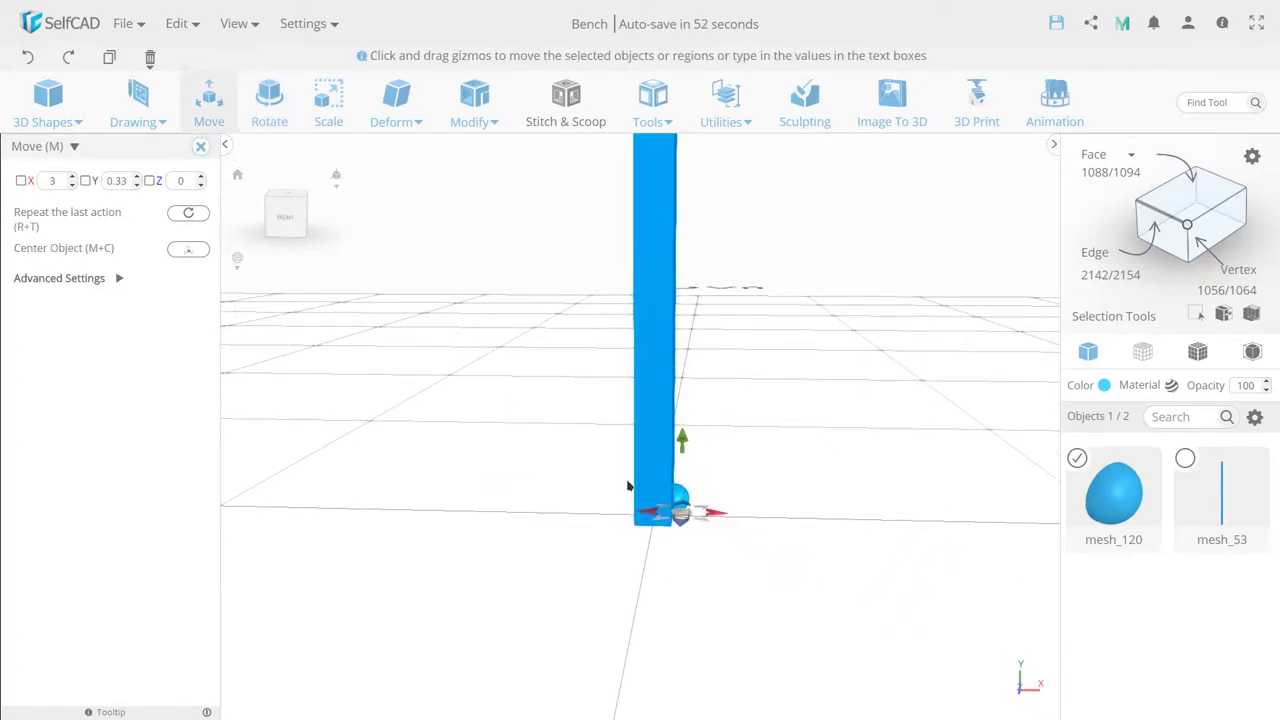
left_click_drag(655, 517, 649, 515)
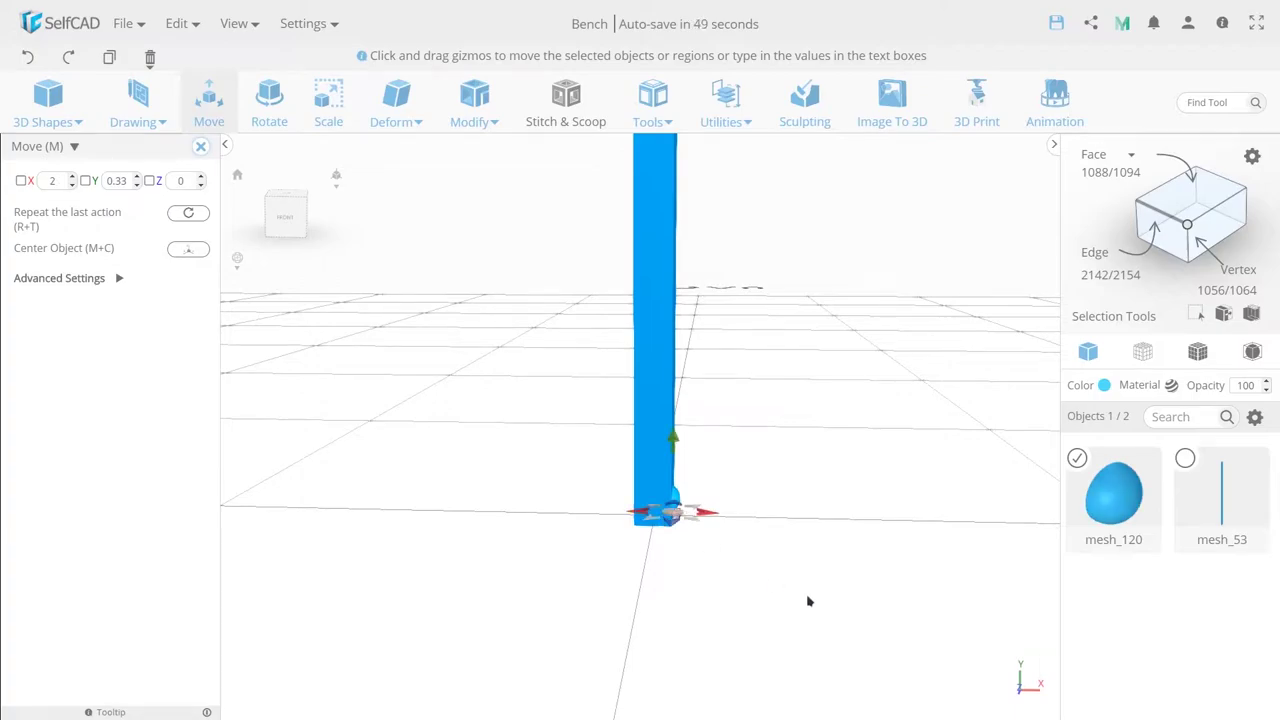
mouse_move(808, 600)
left_mouse_down()
mouse_move(577, 580)
mouse_move(503, 588)
mouse_move(550, 592)
left_mouse_up()
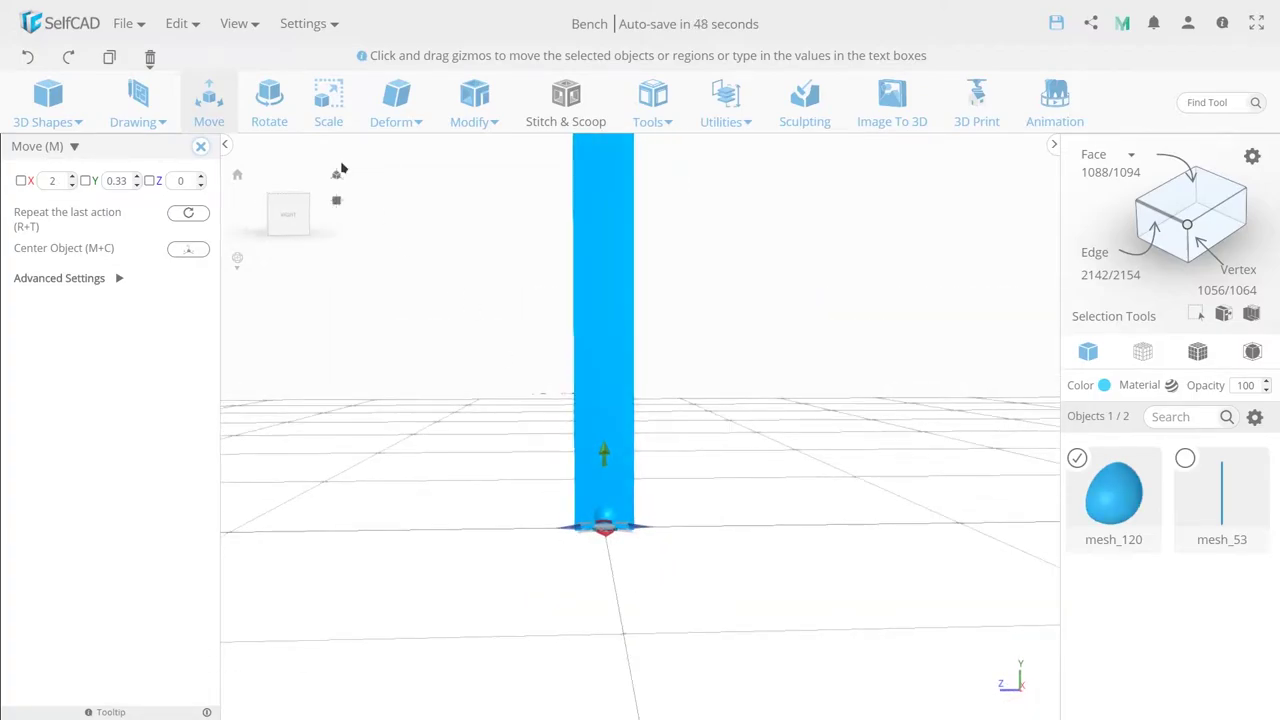
left_click(338, 203)
left_click(304, 224)
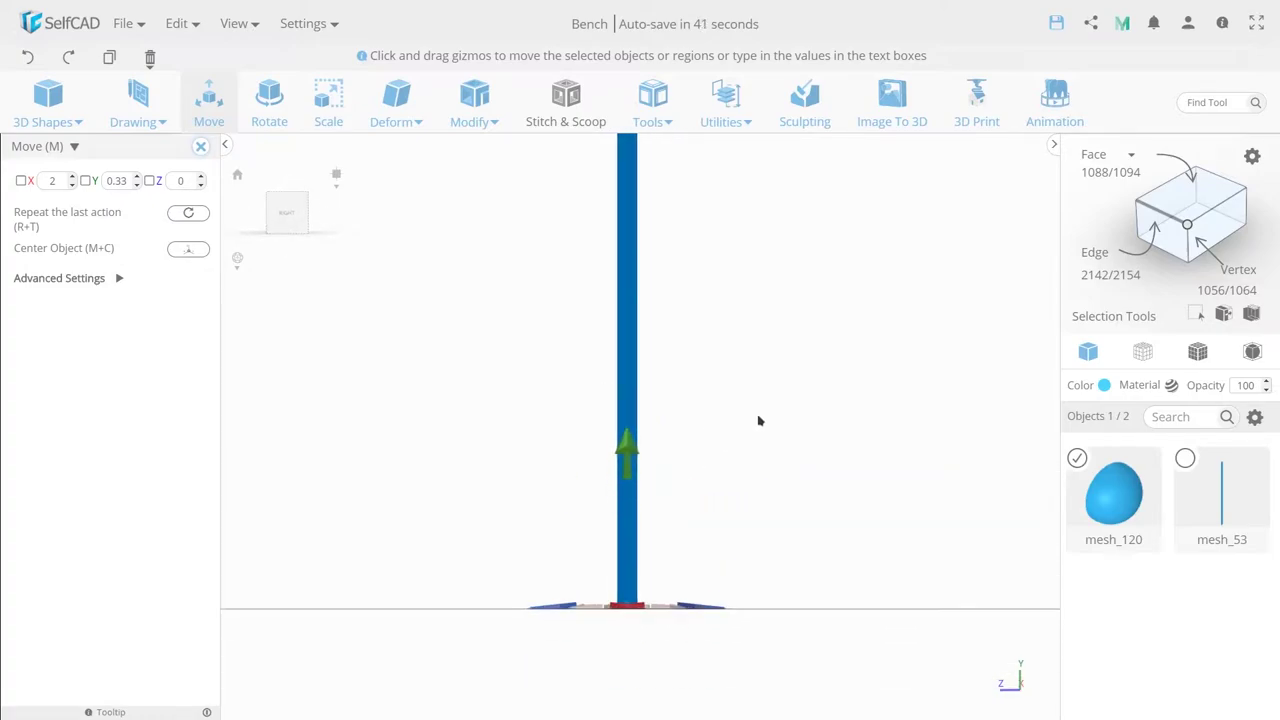
Colour the half-sphere light peach
left_click(1104, 385)
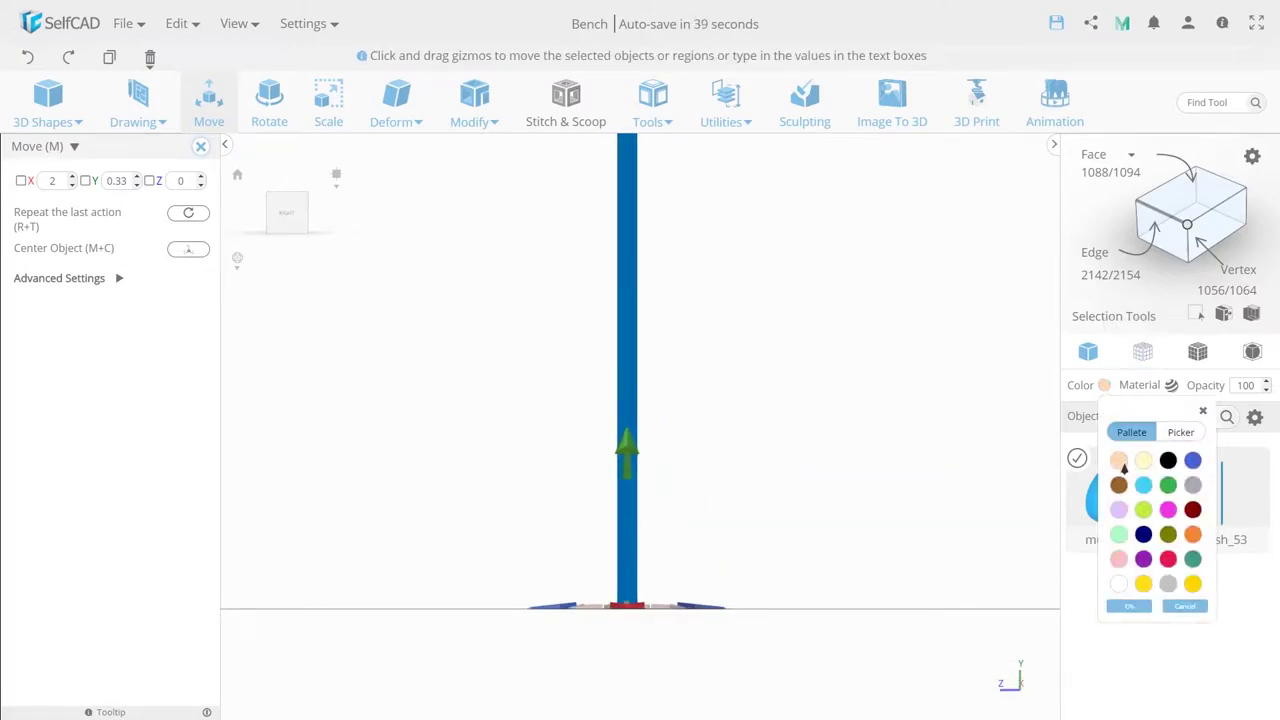
left_click(1131, 606)
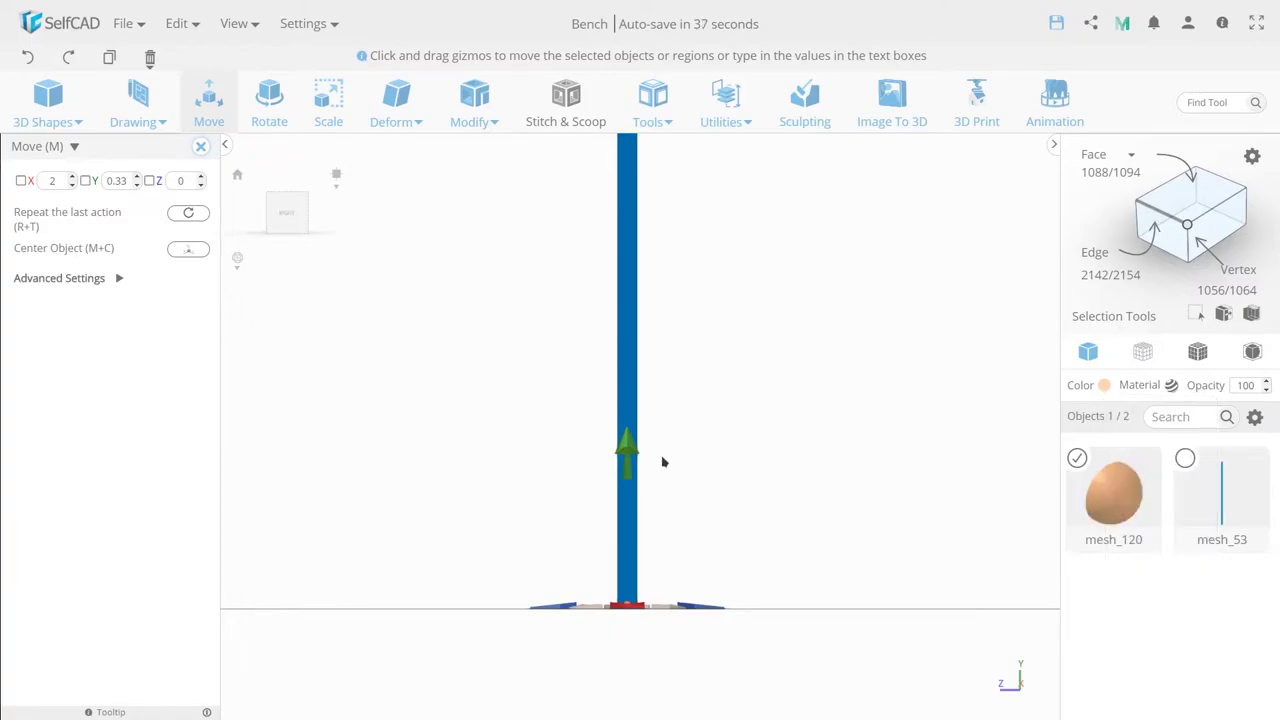
mouse_move(628, 460)
right_mouse_down()
mouse_move(670, 514)
mouse_move(479, 305)
right_mouse_up()
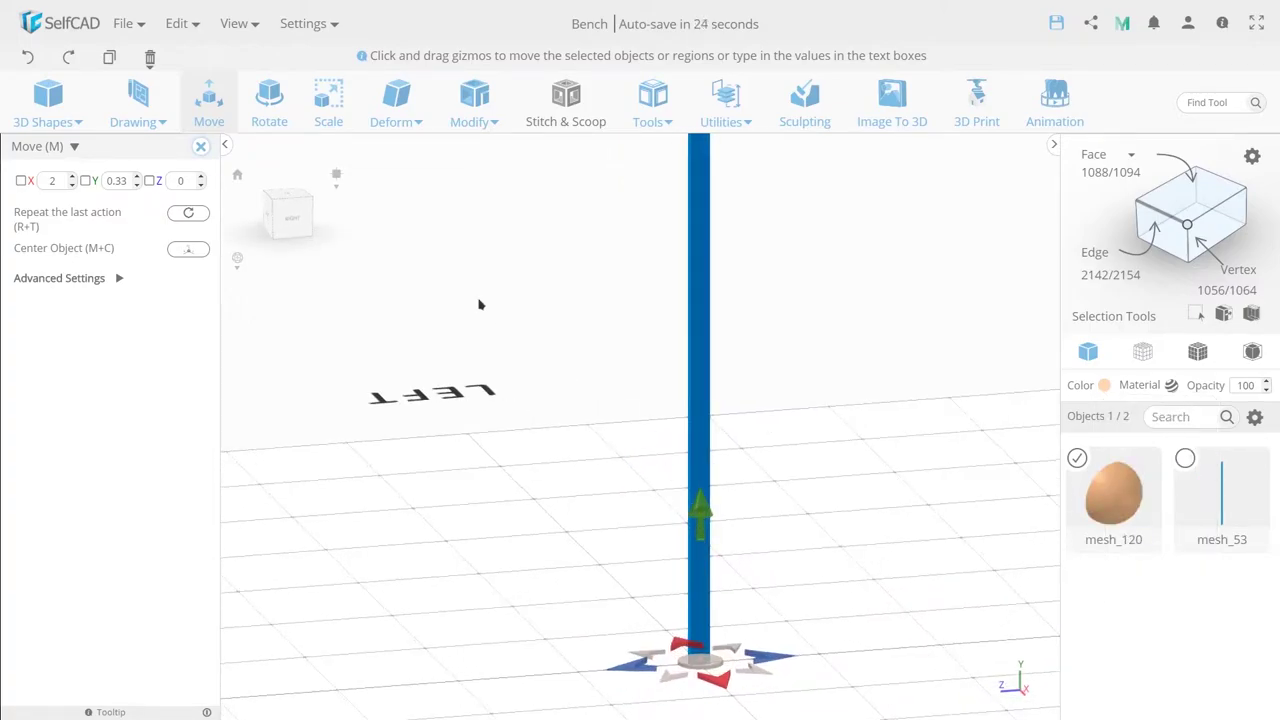
right_click_drag(335, 176, 344, 209)
Raise the half-sphere up the post to Y 14.33
left_click(300, 203)
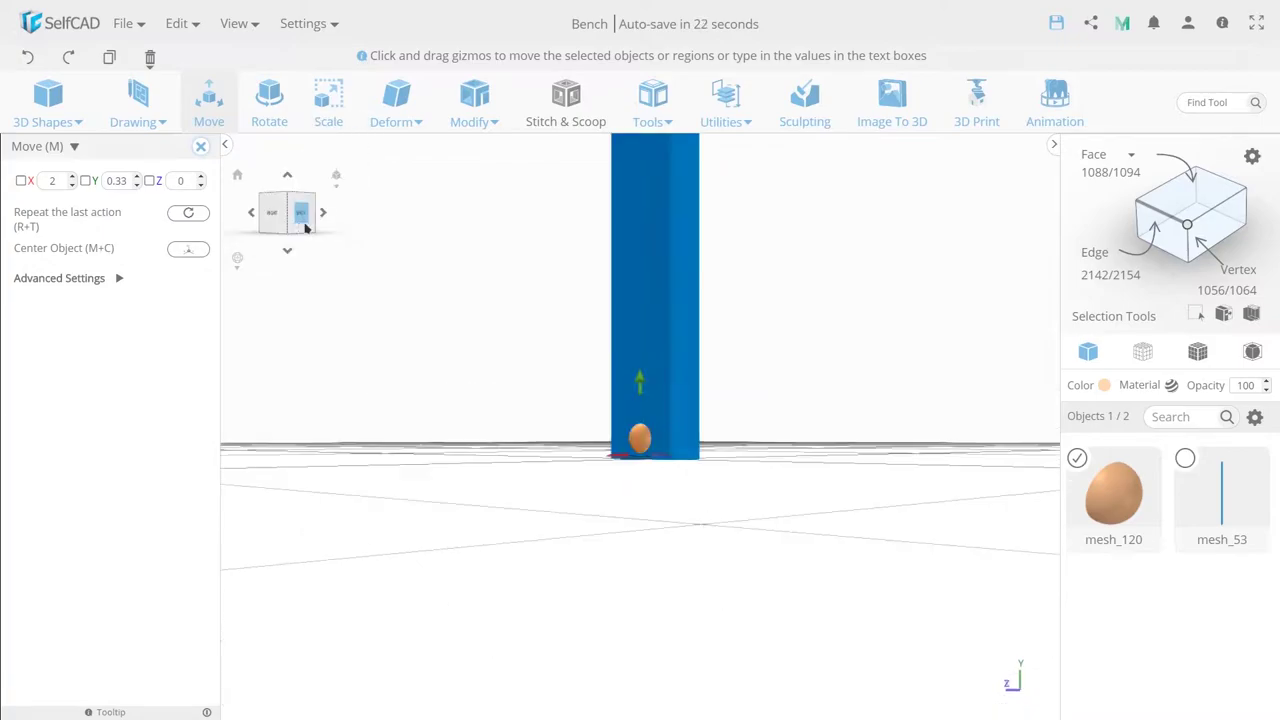
left_click(251, 211)
right_click_drag(720, 357, 688, 397)
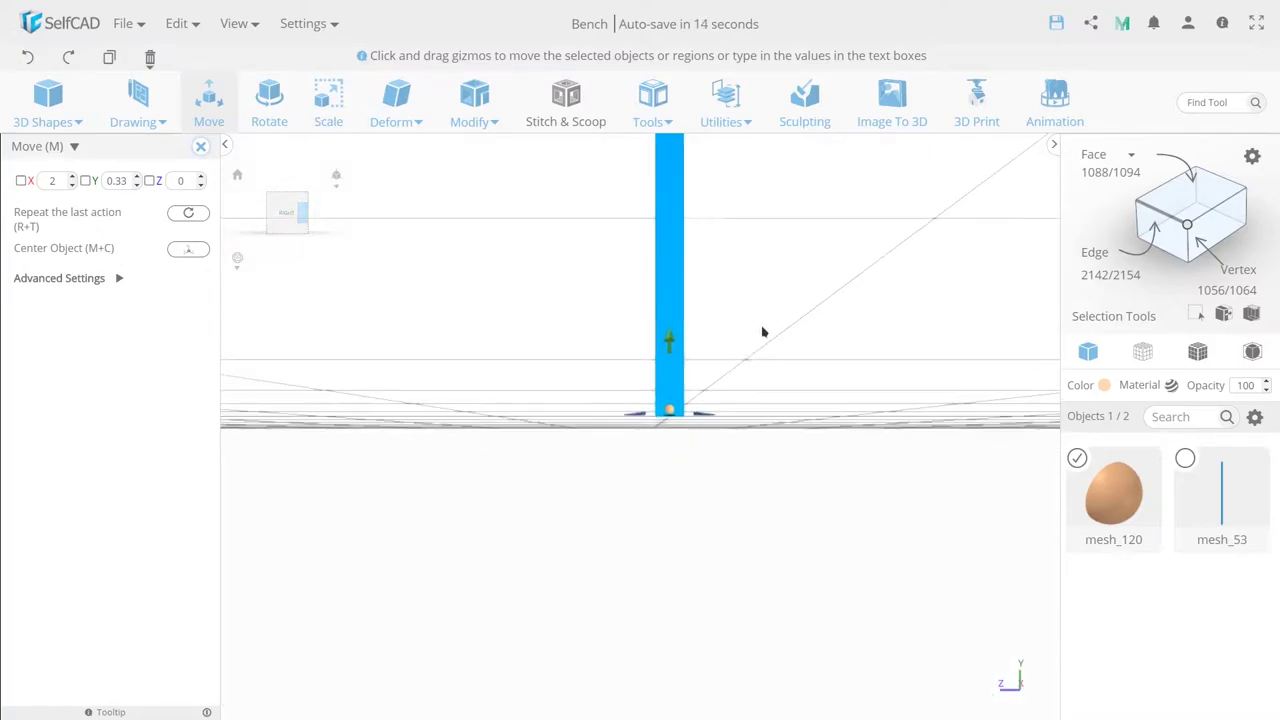
right_click_drag(763, 329, 735, 370)
left_click_drag(645, 410, 646, 357)
mouse_move(646, 357)
right_mouse_down()
mouse_move(666, 380)
mouse_move(704, 332)
mouse_move(714, 386)
mouse_move(693, 415)
right_mouse_up()
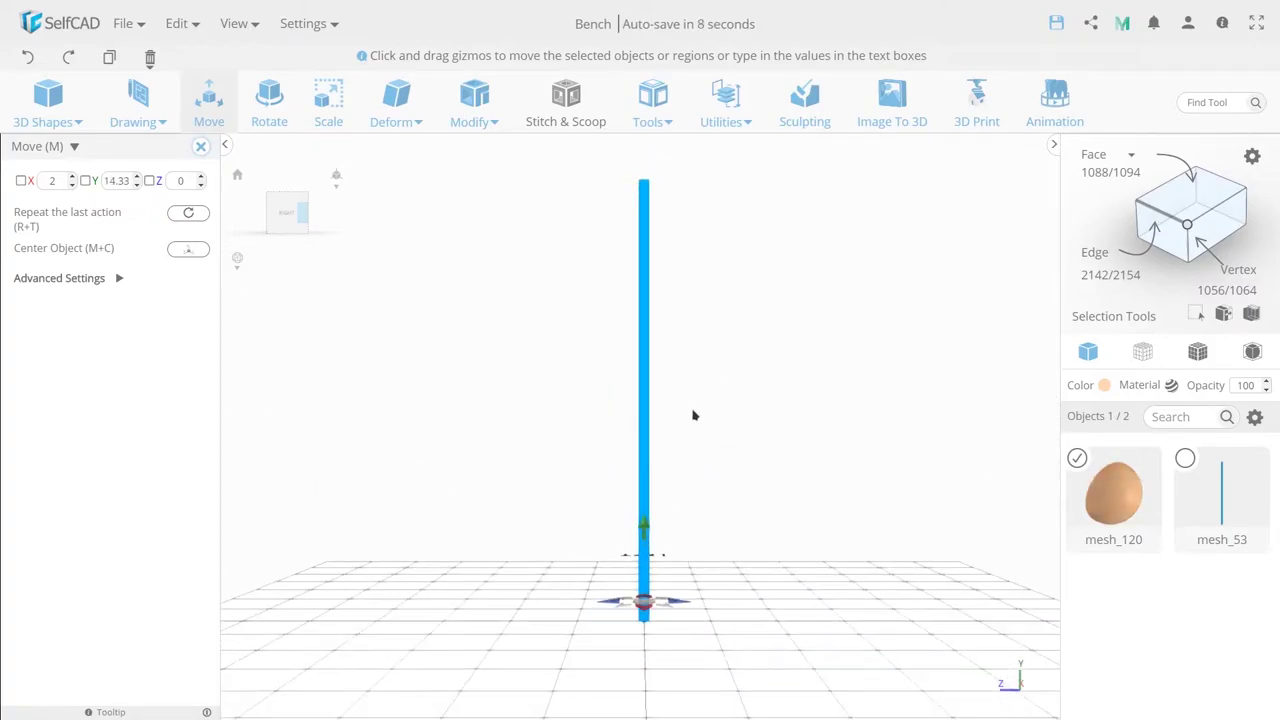
mouse_move(652, 104)
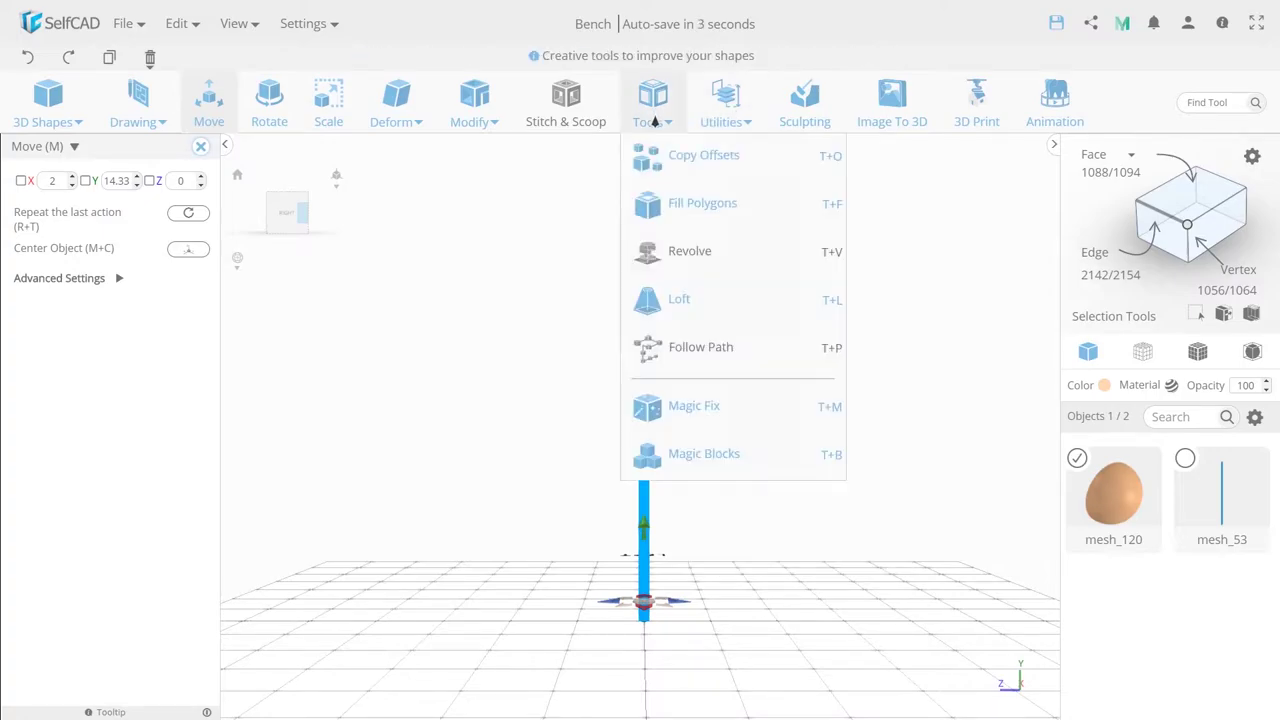
Make two offset copies of the peach half-sphere, spaced 150 apart in Y
left_click(671, 154)
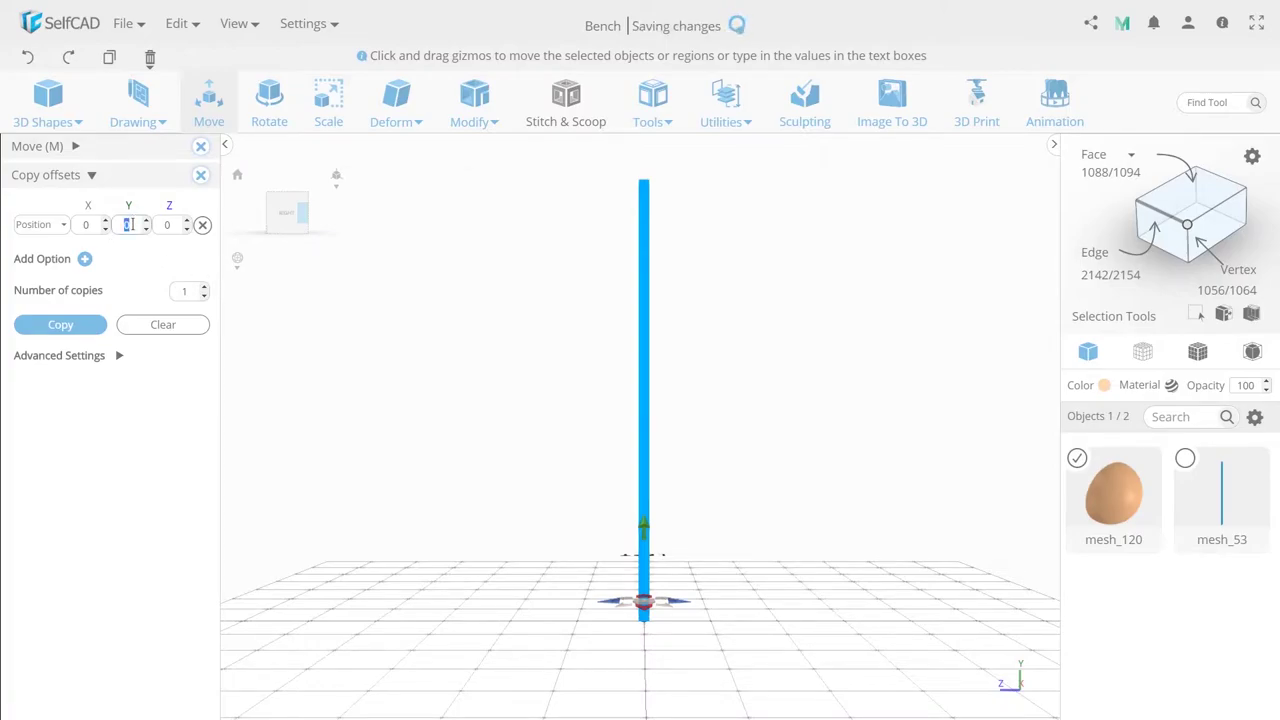
type("0")
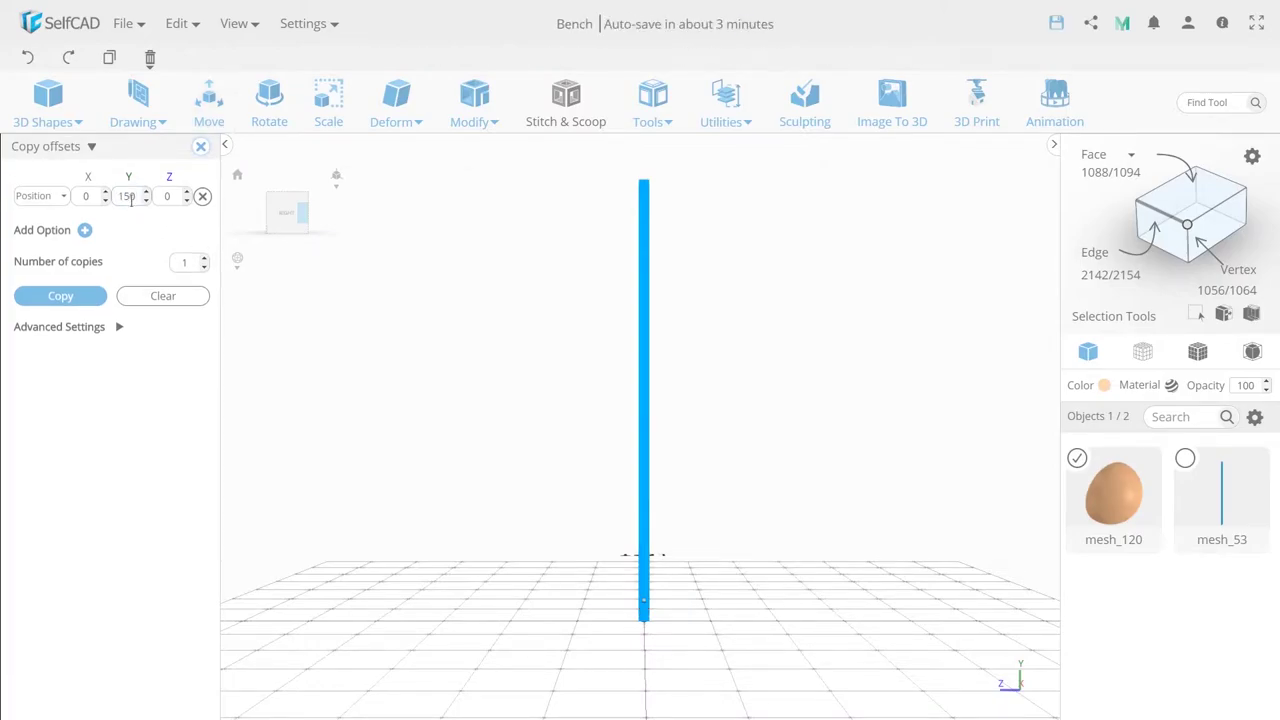
left_click(172, 267)
type("2")
left_click(78, 304)
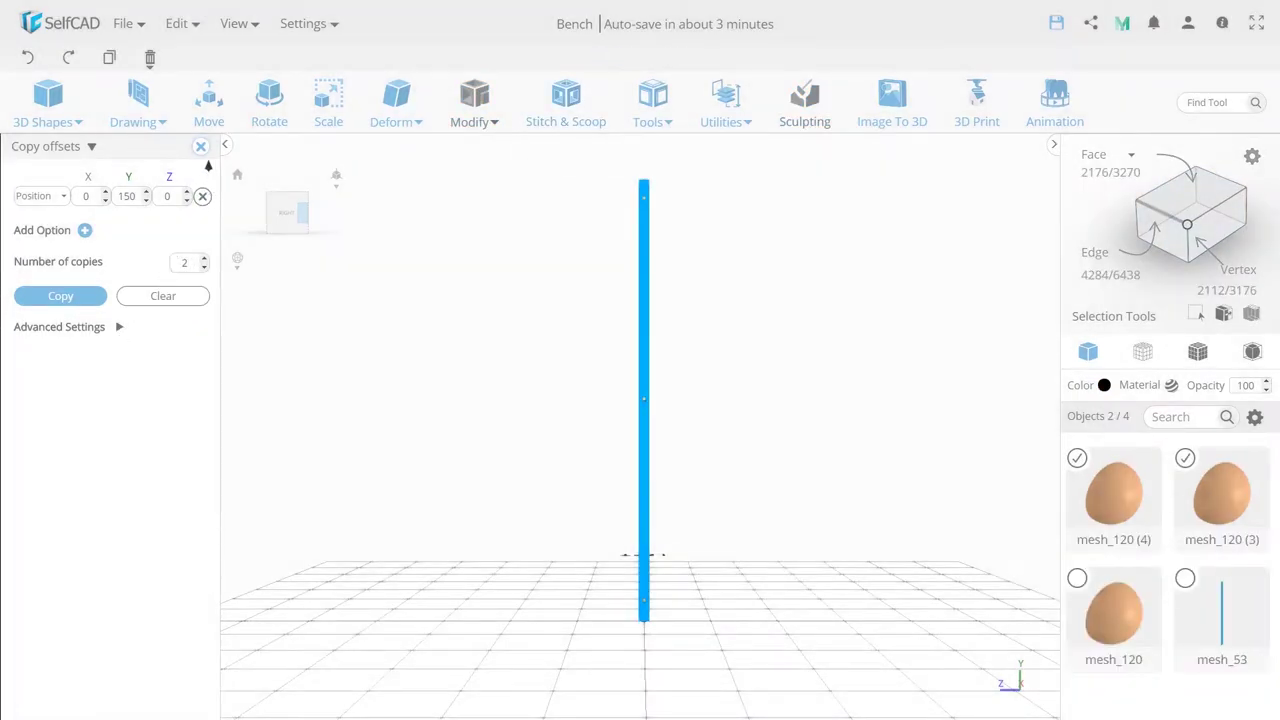
left_click(200, 146)
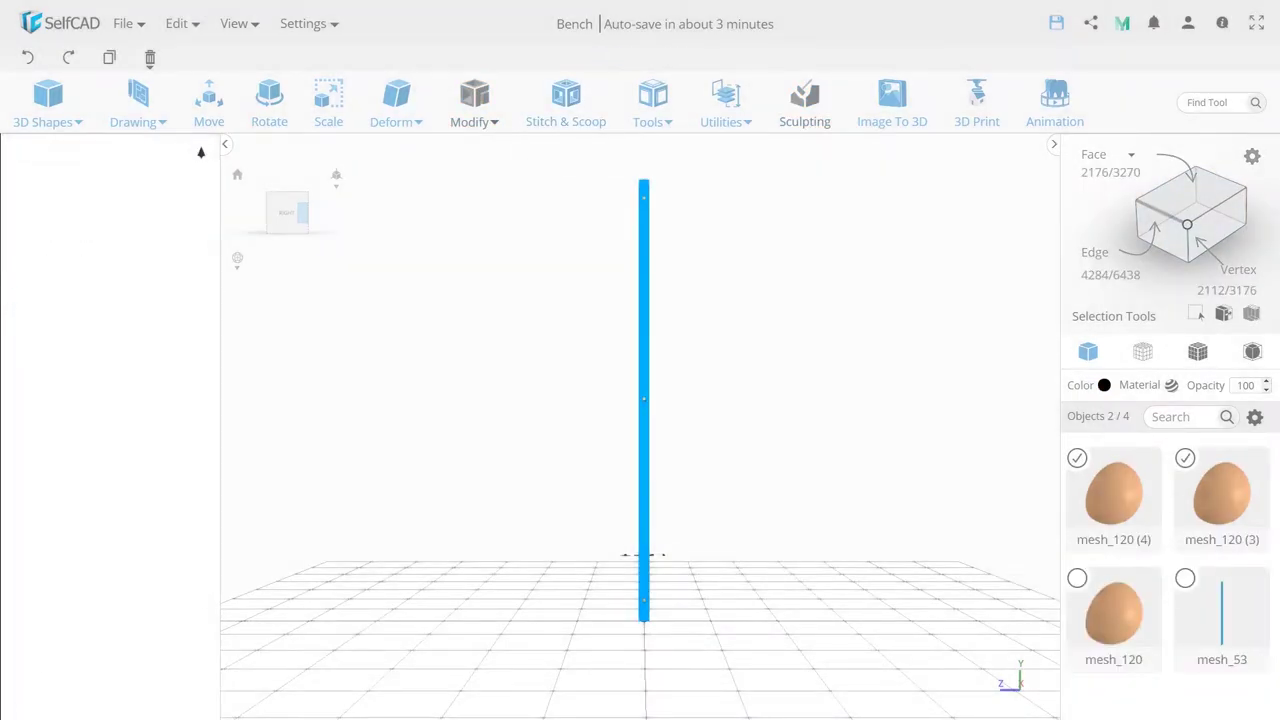
Select the original half-sphere and the post and merge all parts into mesh_120
left_click(1077, 578)
left_click(1185, 578)
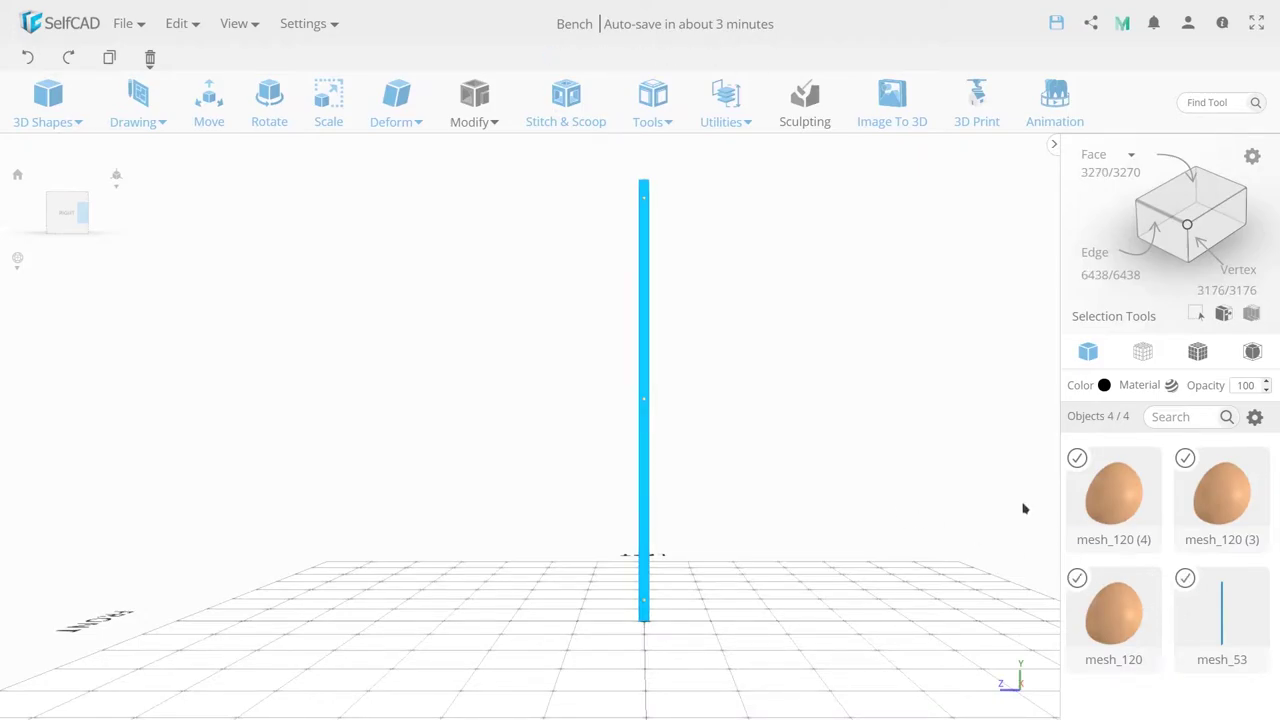
left_click(722, 118)
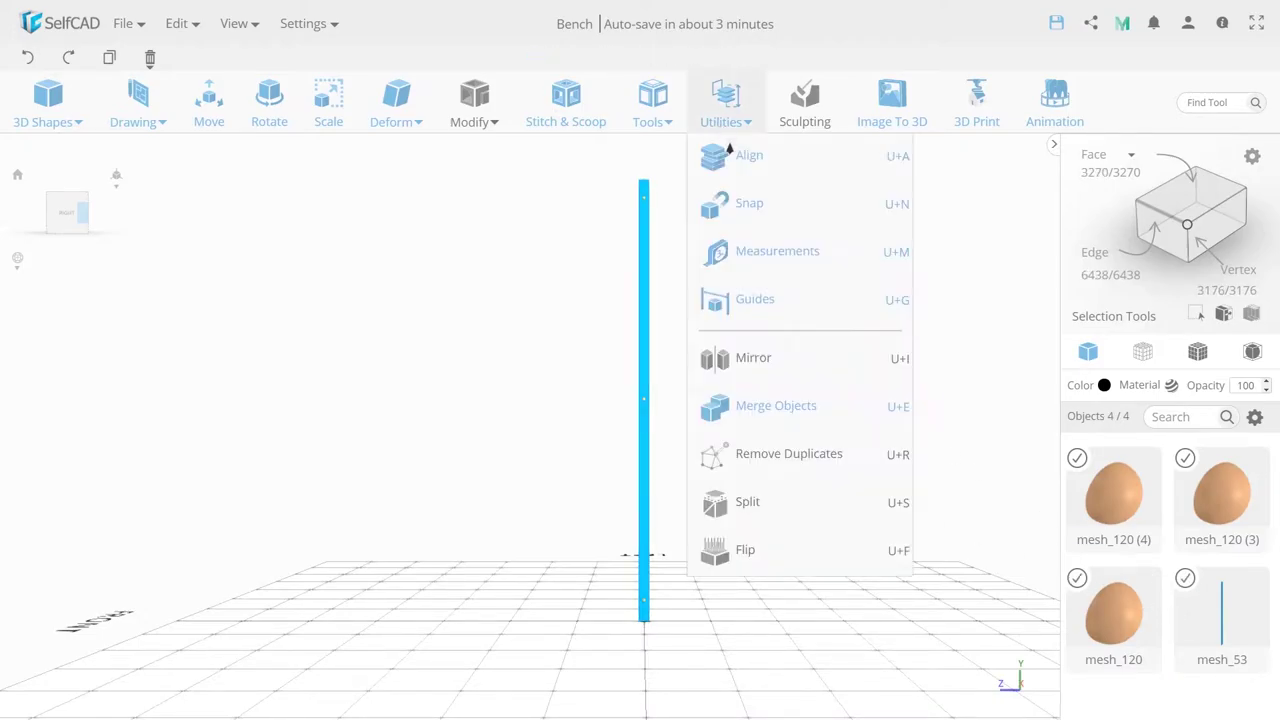
left_click(772, 404)
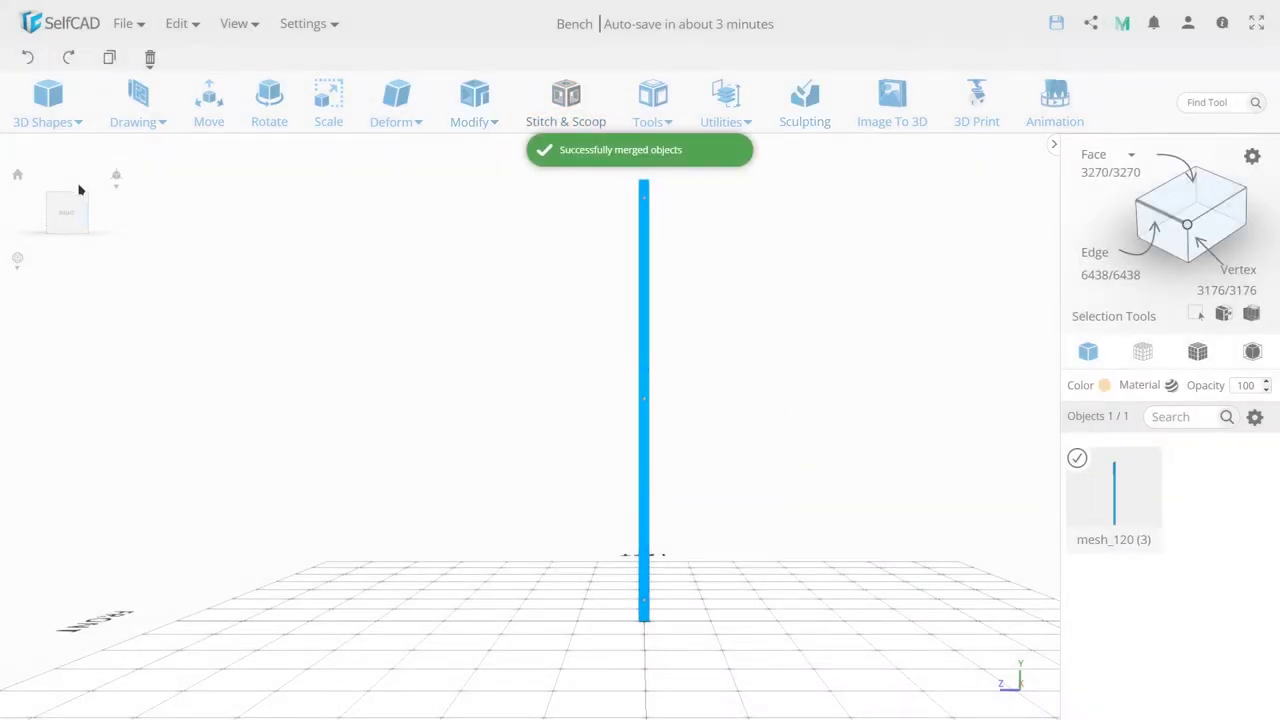
Switch to a straight top-down view and start a line sketch
left_click_drag(69, 222, 106, 238)
left_click(67, 201)
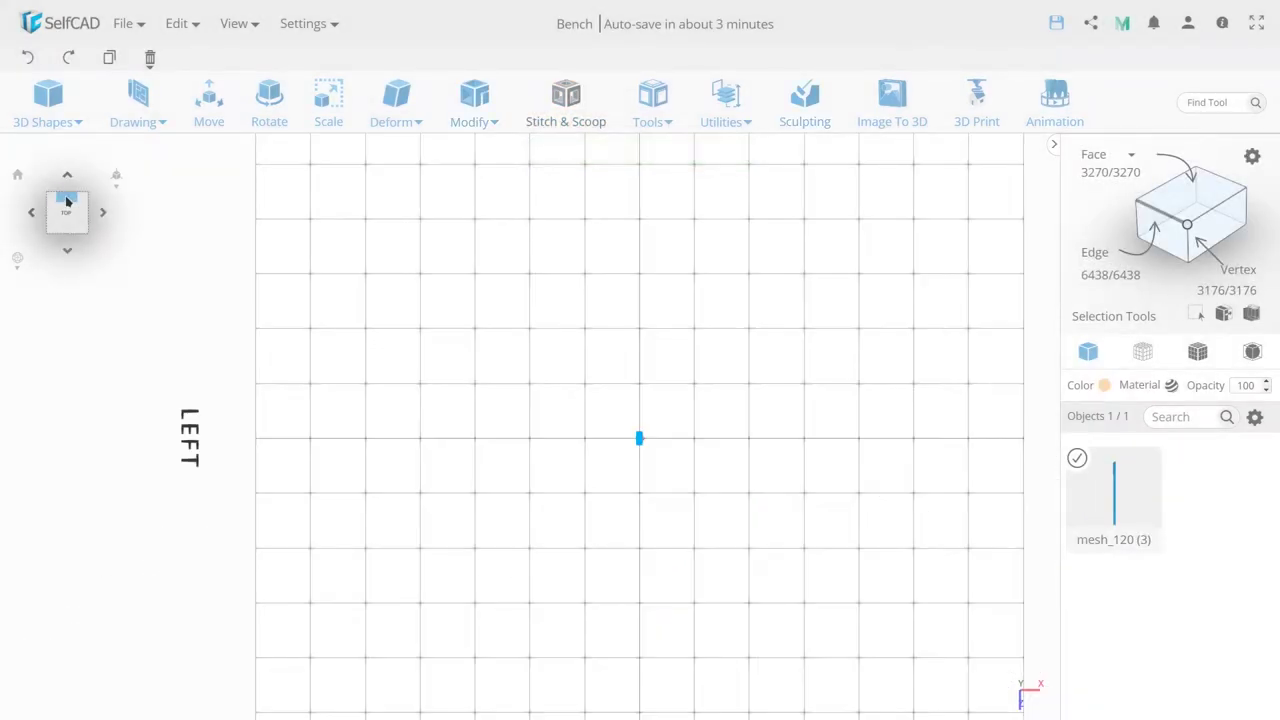
left_click(115, 176)
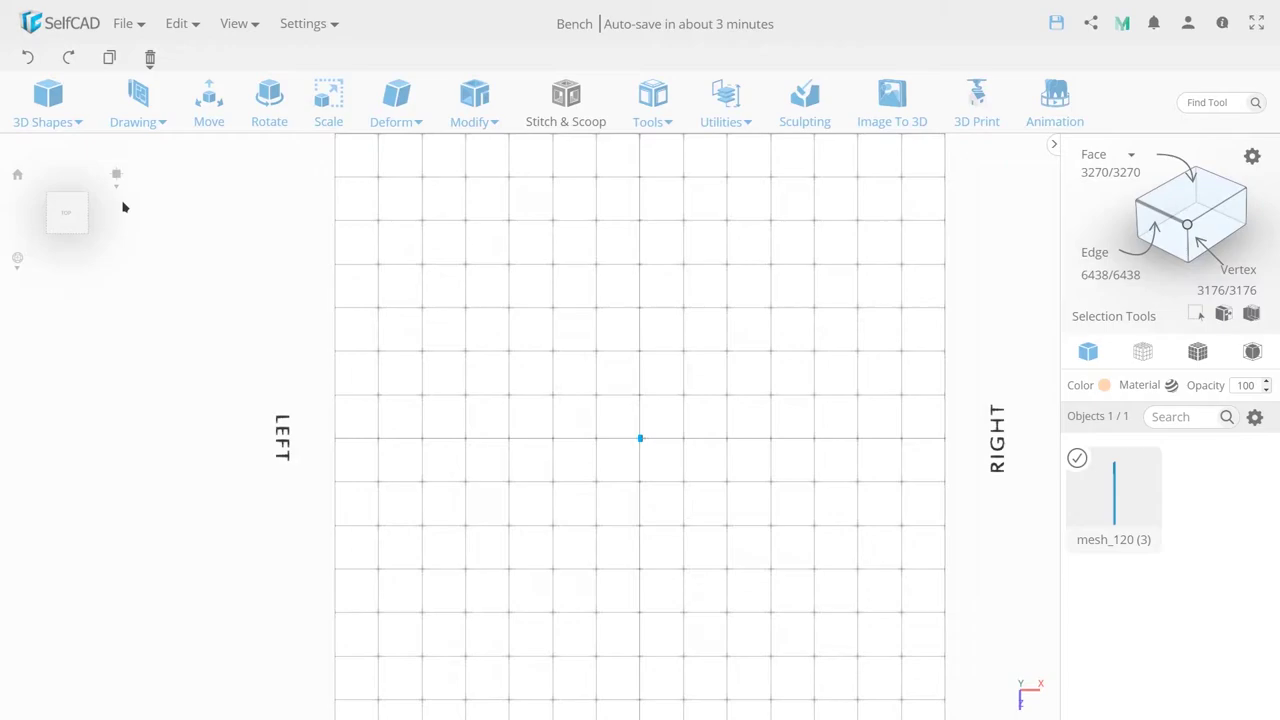
mouse_move(137, 104)
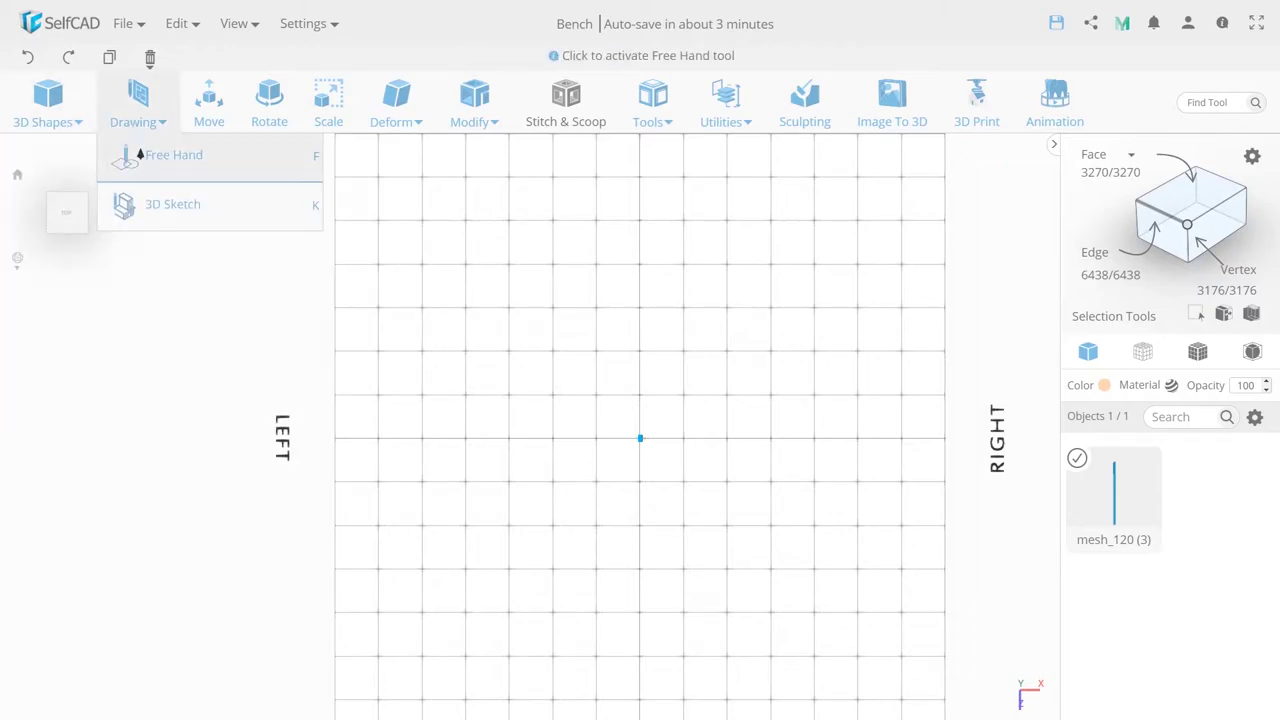
left_click(152, 203)
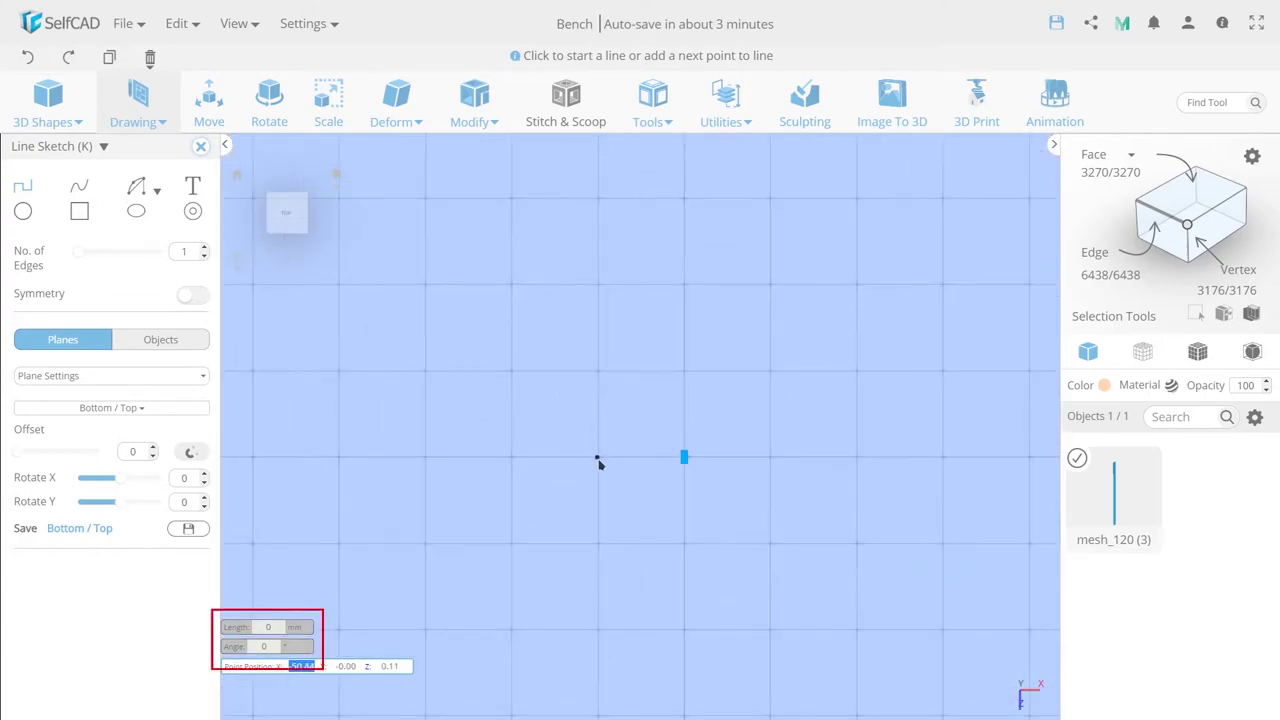
Place the profile's start point and draw a 65 mm segment at 290° and 35 mm at 120°
left_click(598, 458)
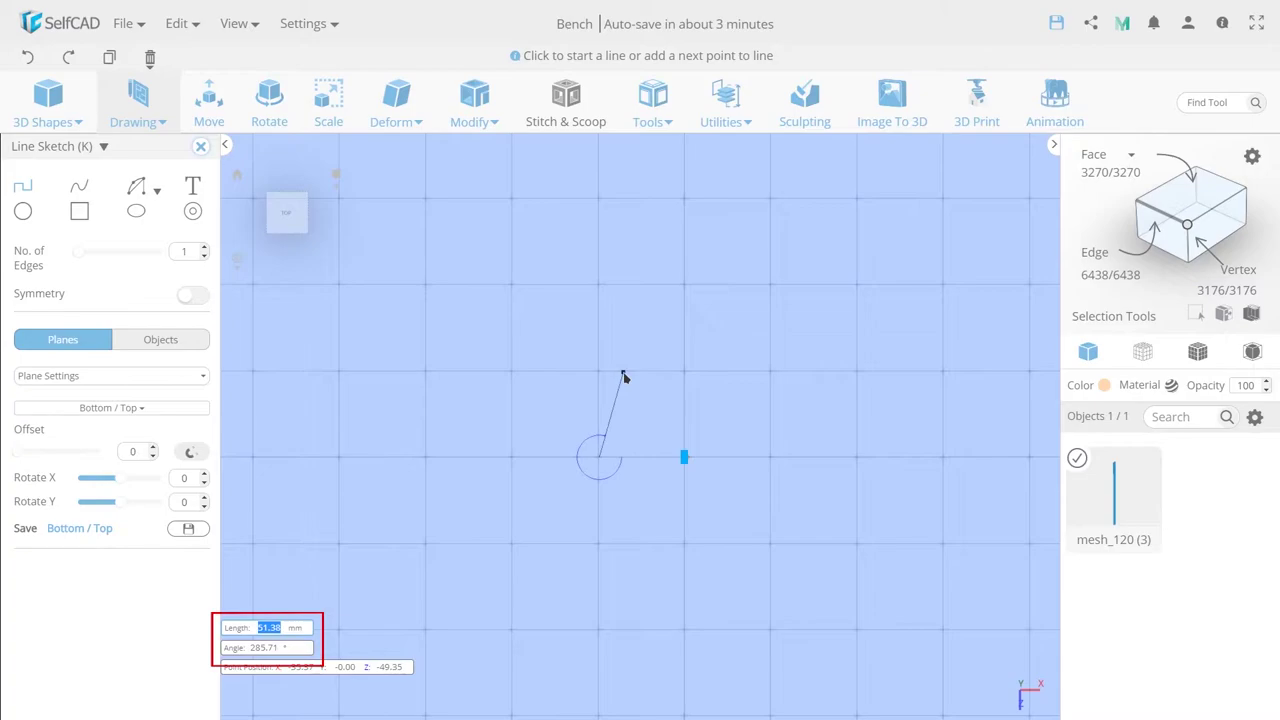
type("65")
key("Tab")
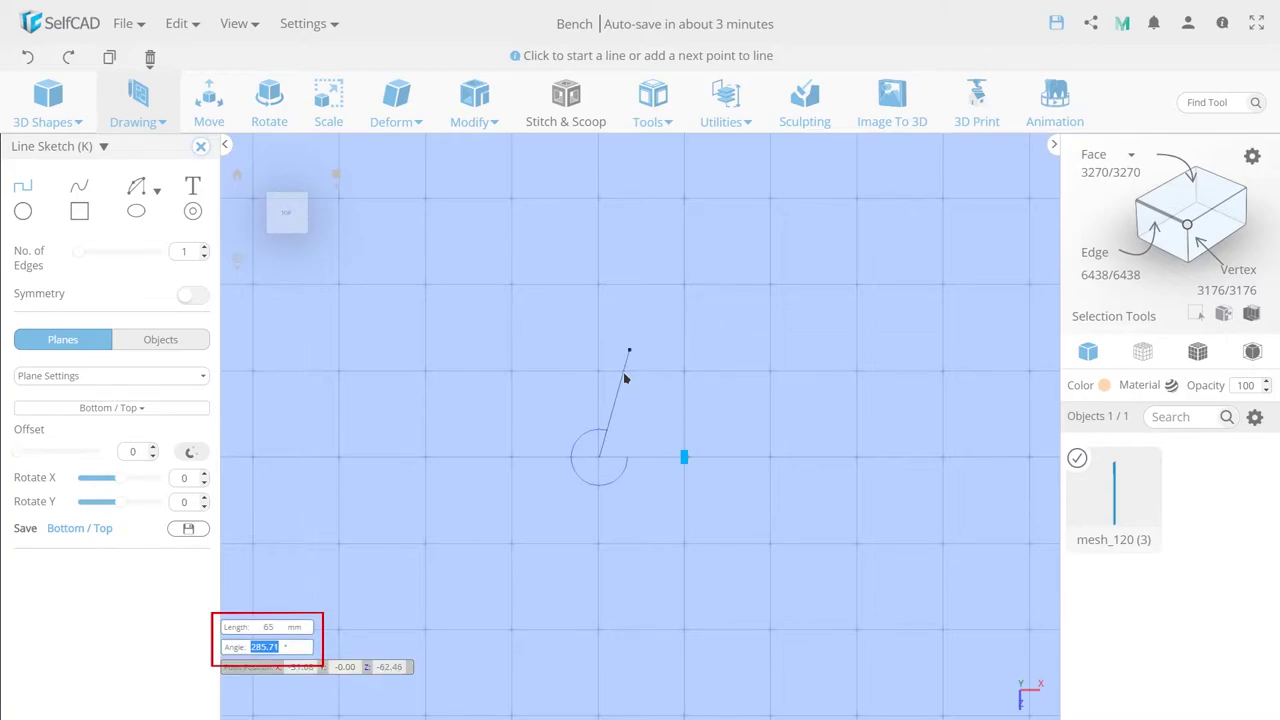
type("290")
key("Return")
type("35")
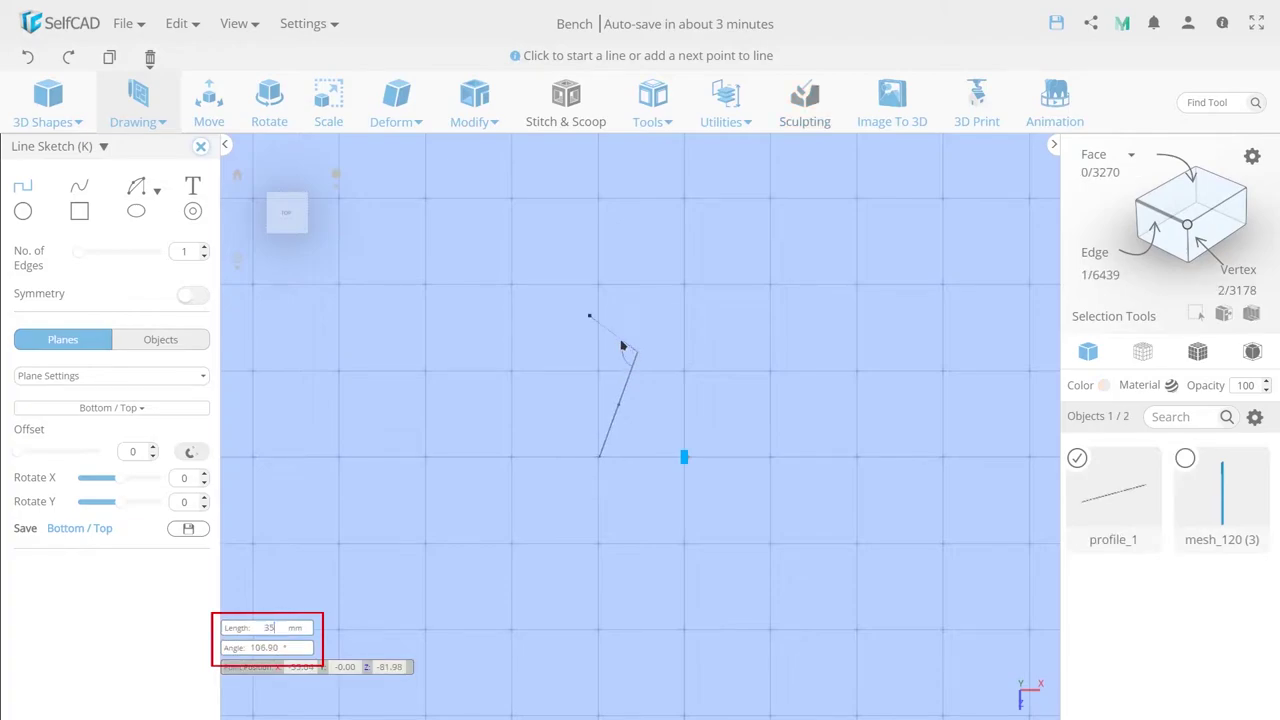
key("Tab")
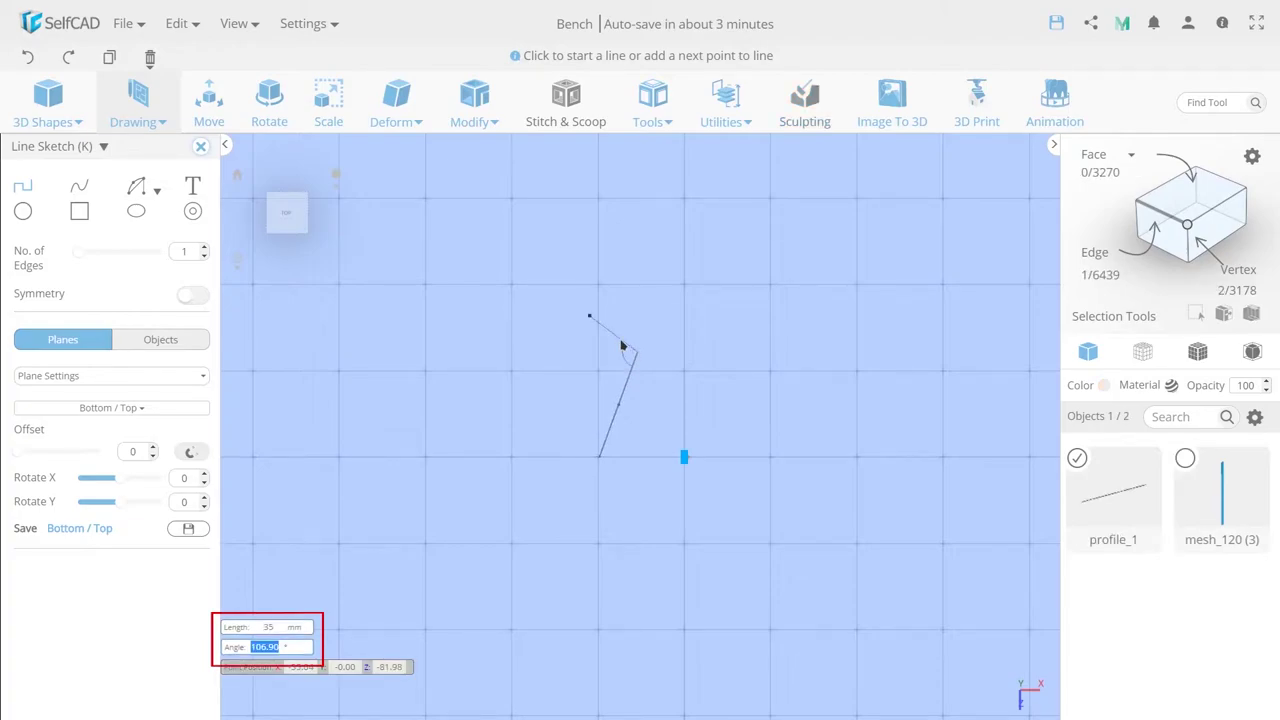
type("120")
key("Return")
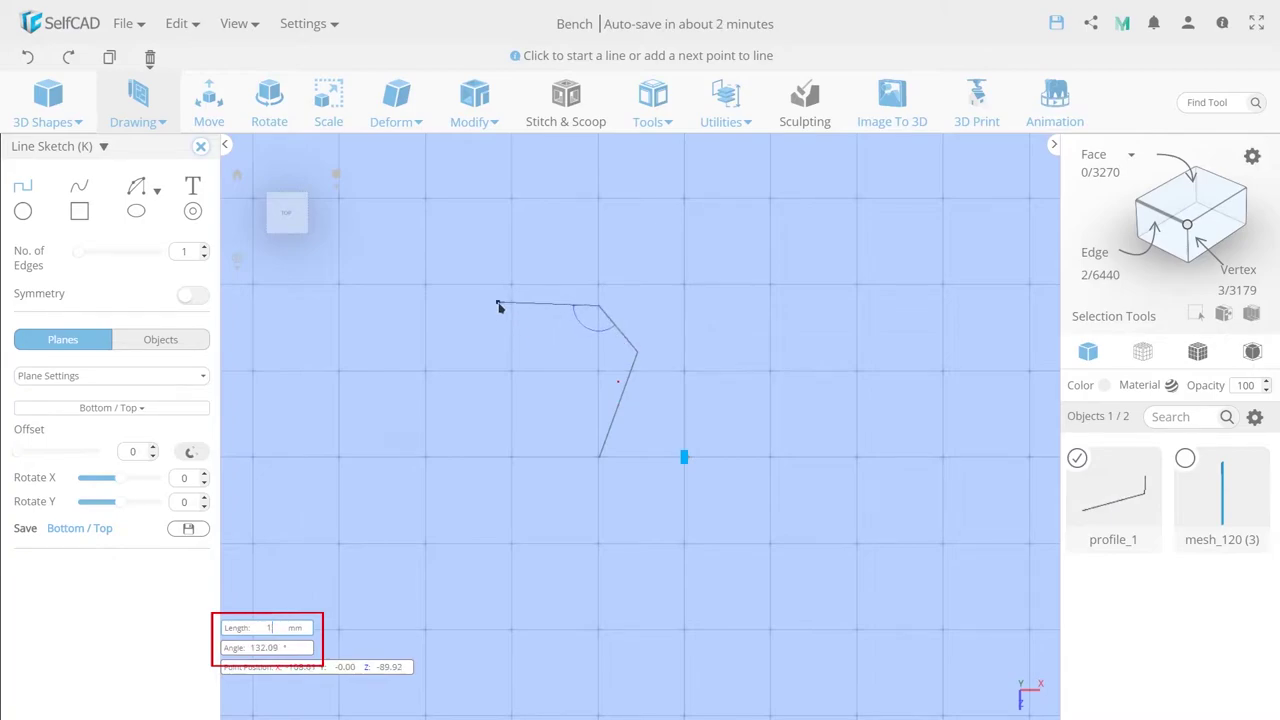
Continue the profile with 100 mm, 110 mm and 25 mm segments
type("00")
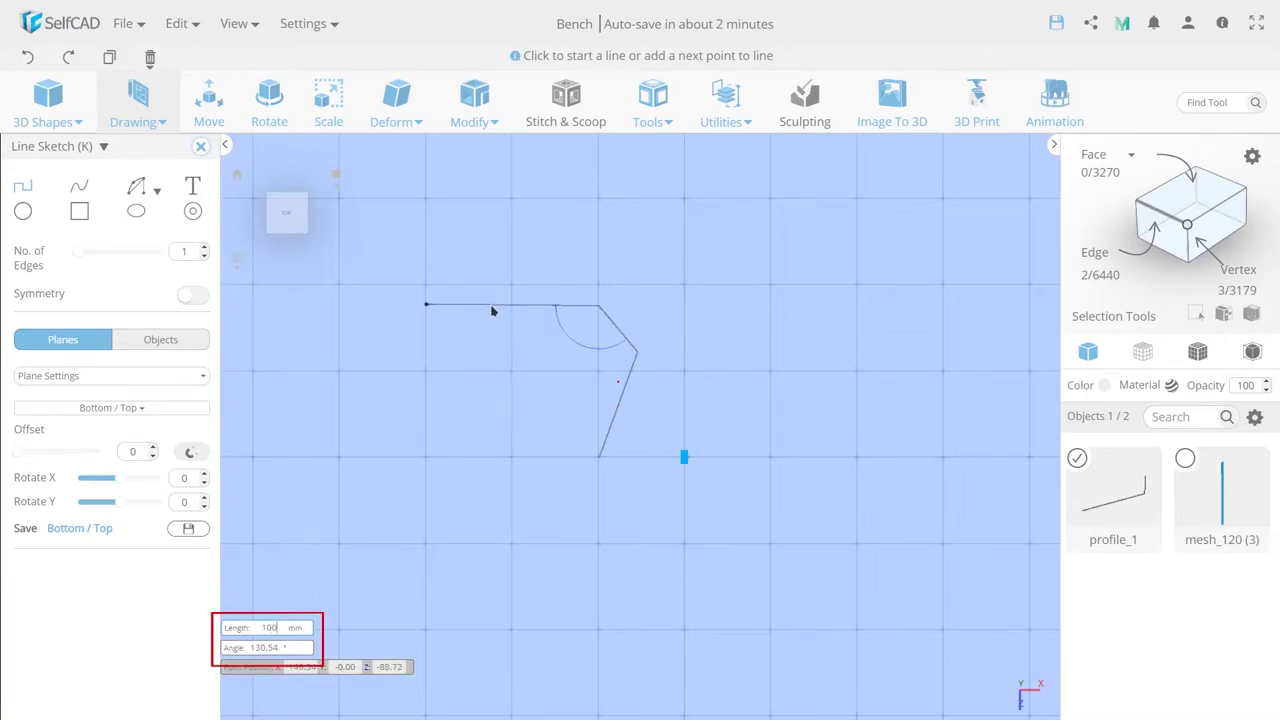
key("Return")
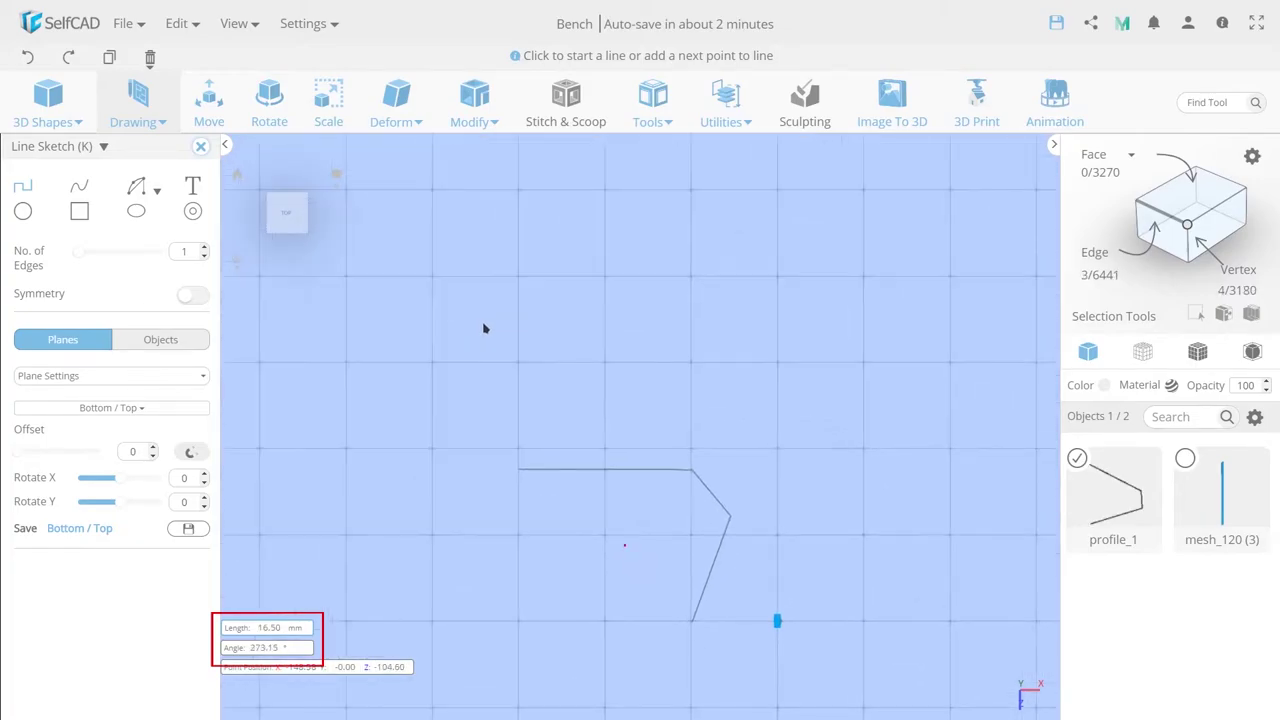
type("11")
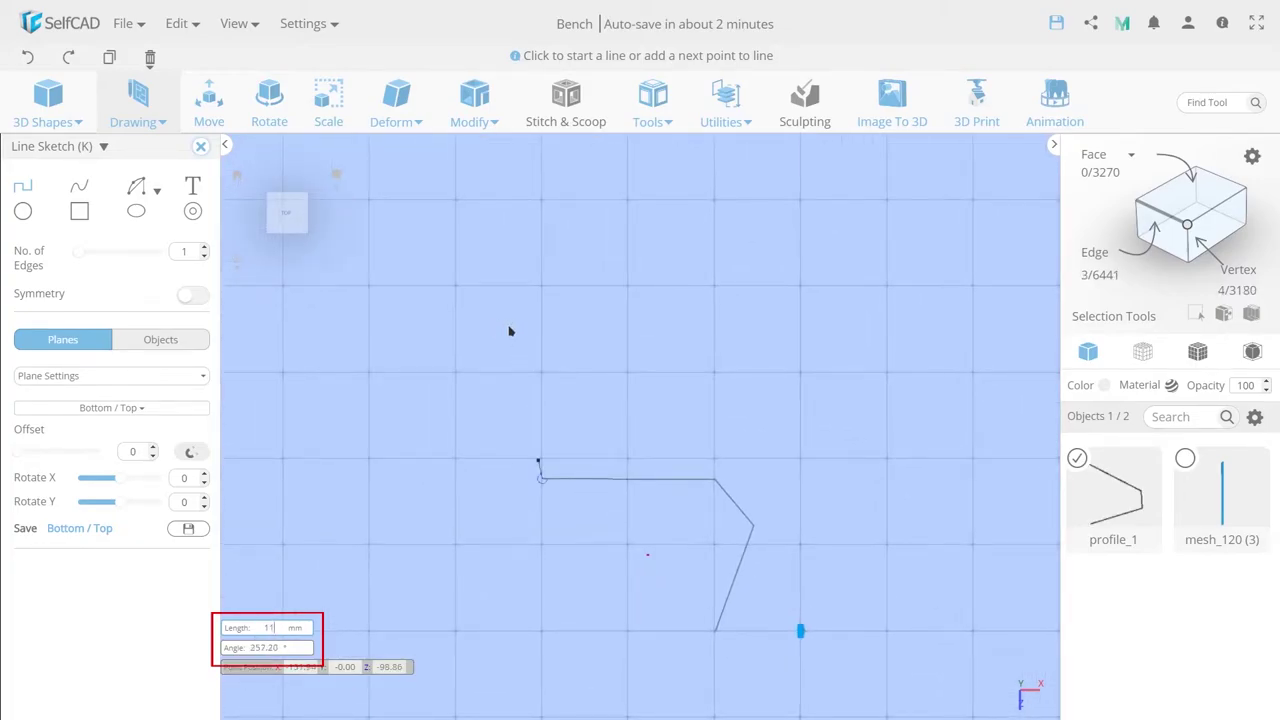
type("0")
key("Return")
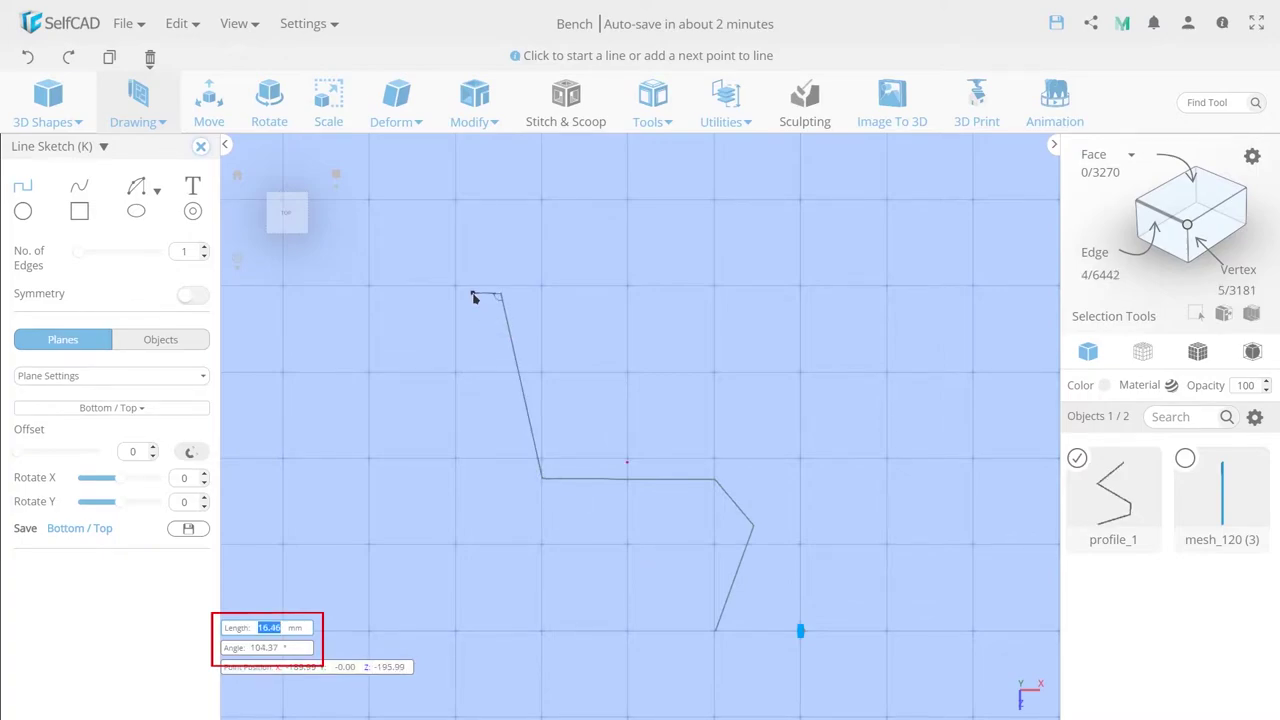
type("25")
key("Return")
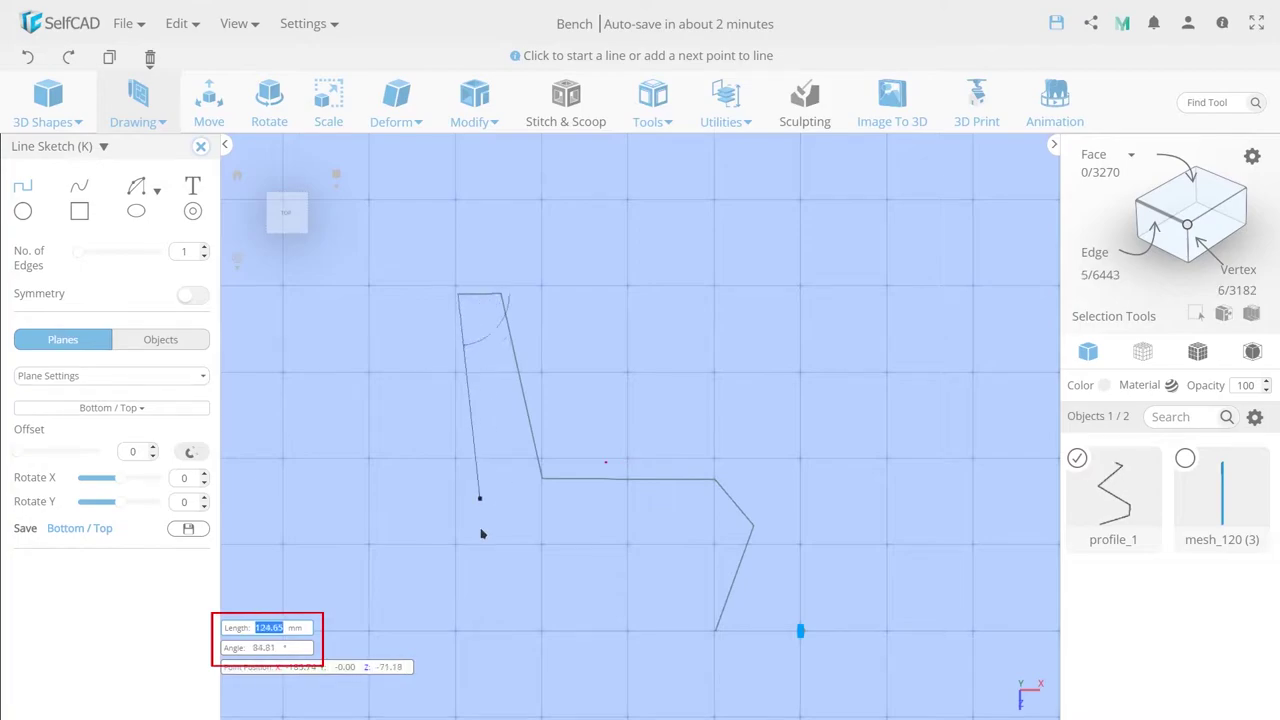
Add a 198 mm segment at 80°, close the outline at its start and finish profile_1
type("1")
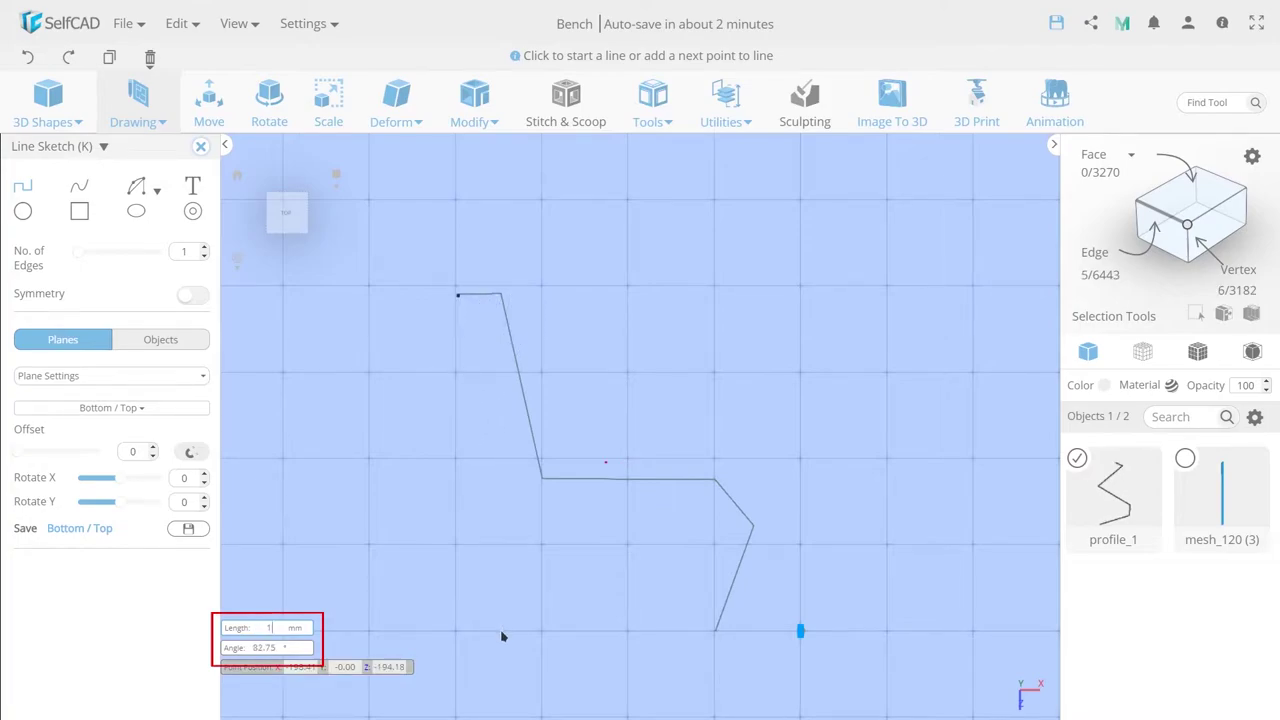
type("98")
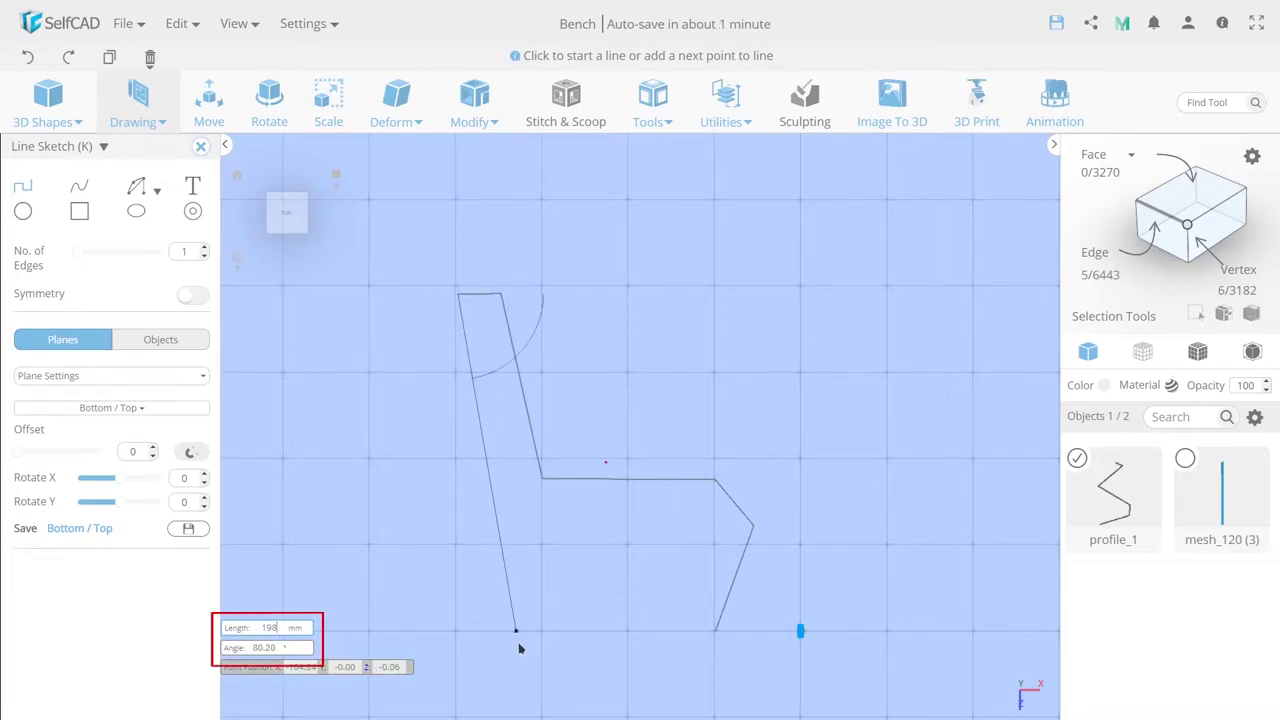
key("Tab")
type("80")
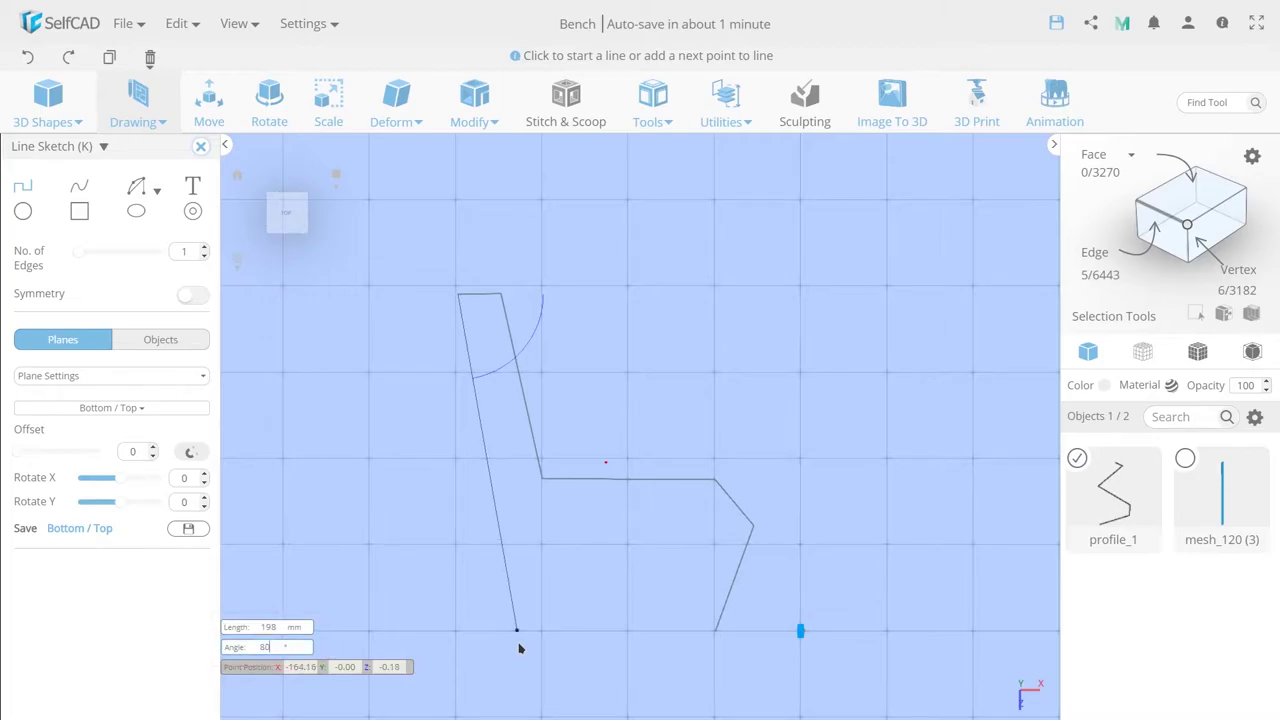
key("Return")
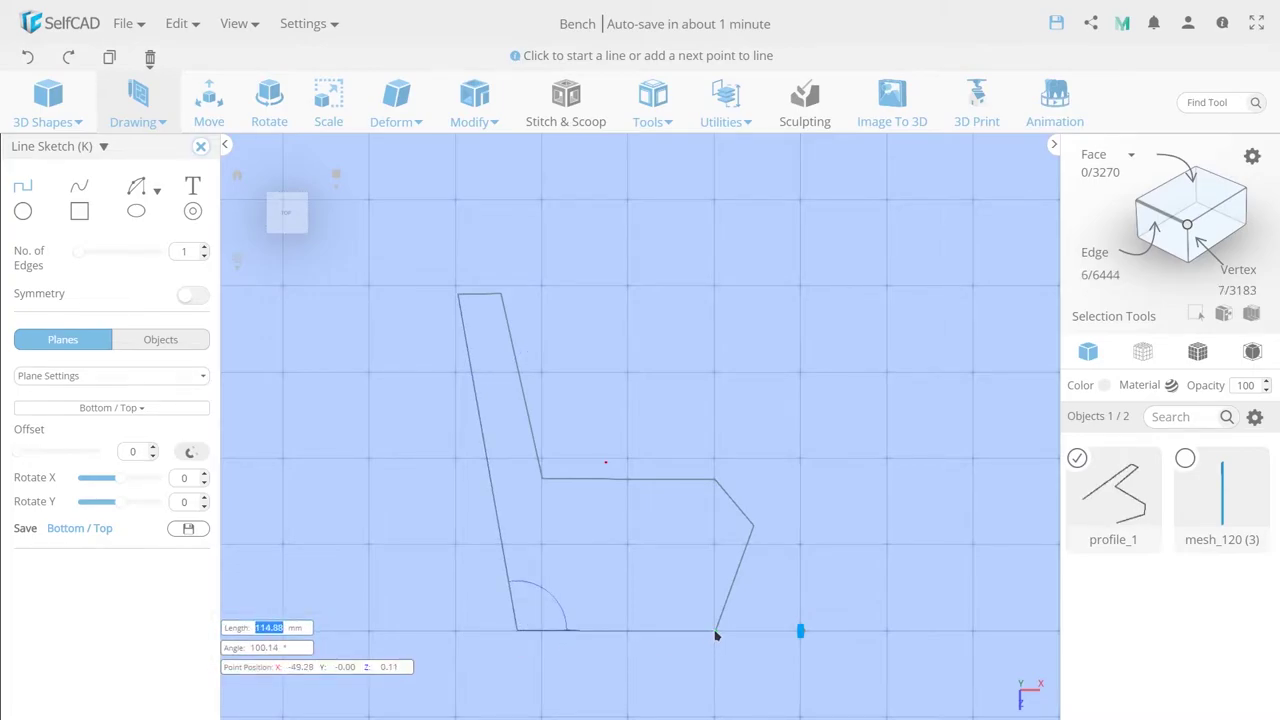
left_click(716, 634)
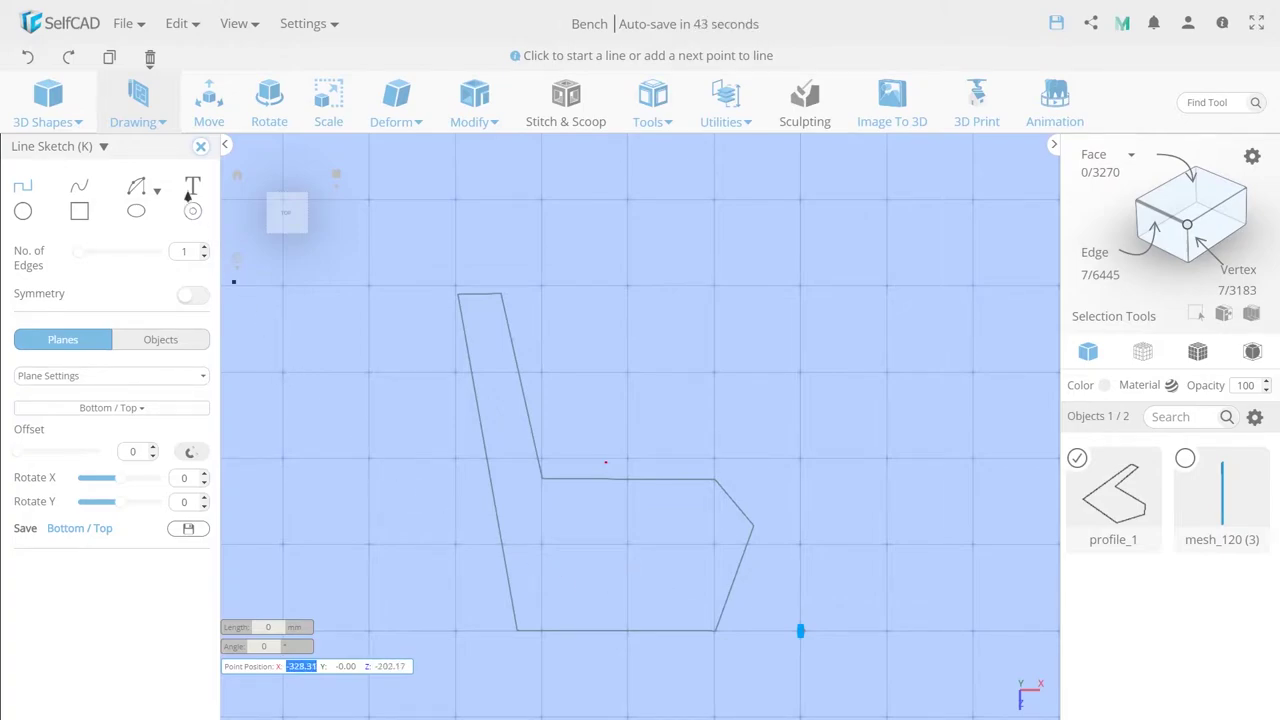
left_click(200, 146)
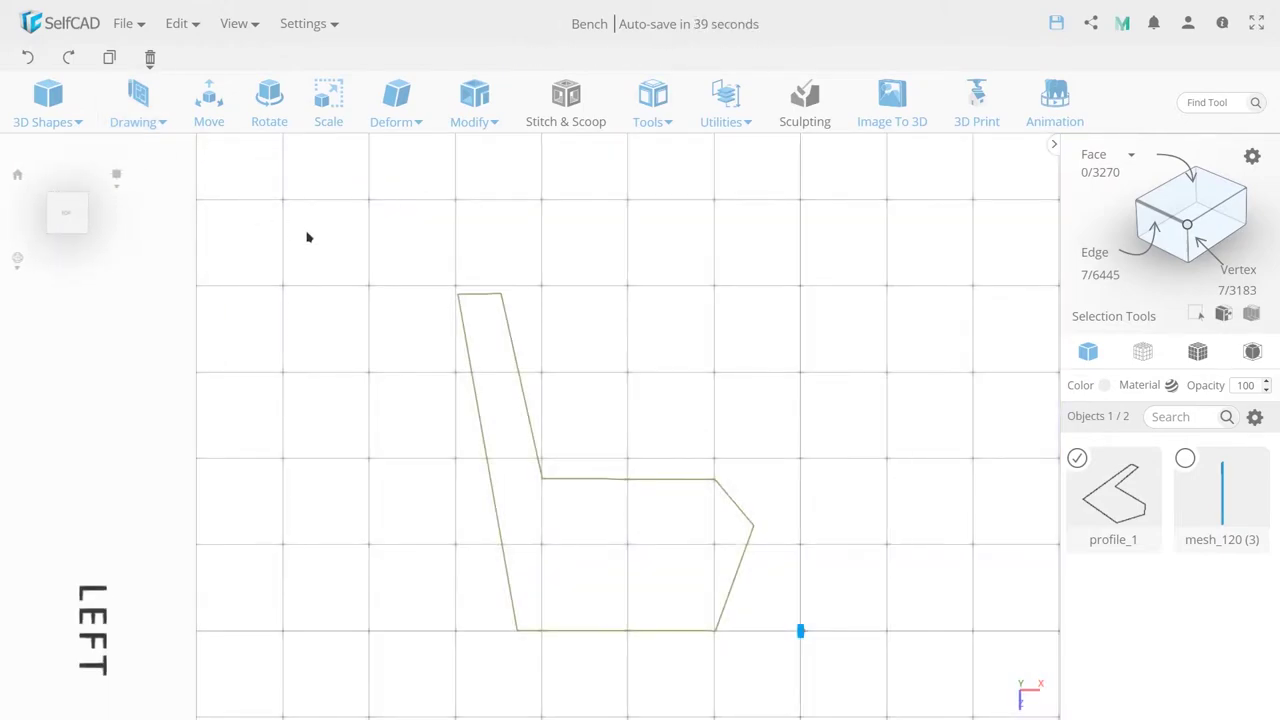
Repeat mesh_120 along profile_1 with Follow Path: 51 copies, starting at 19
key("ctrl+a")
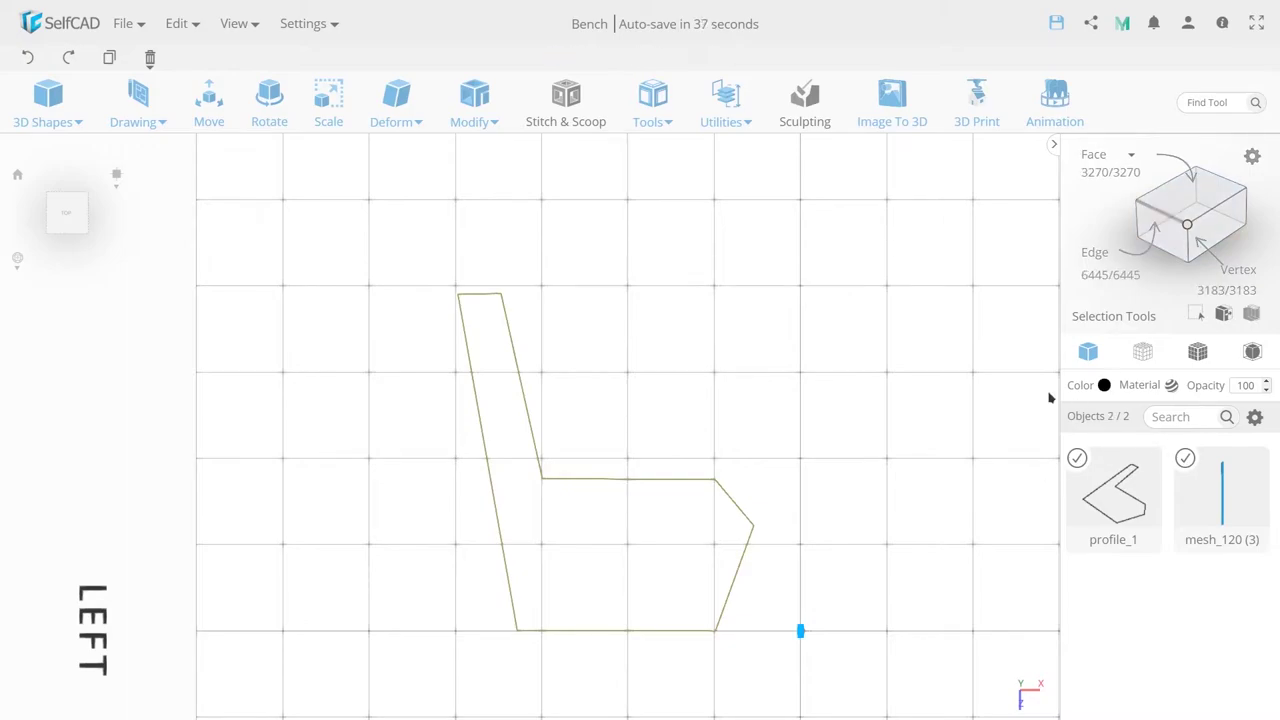
left_click(652, 100)
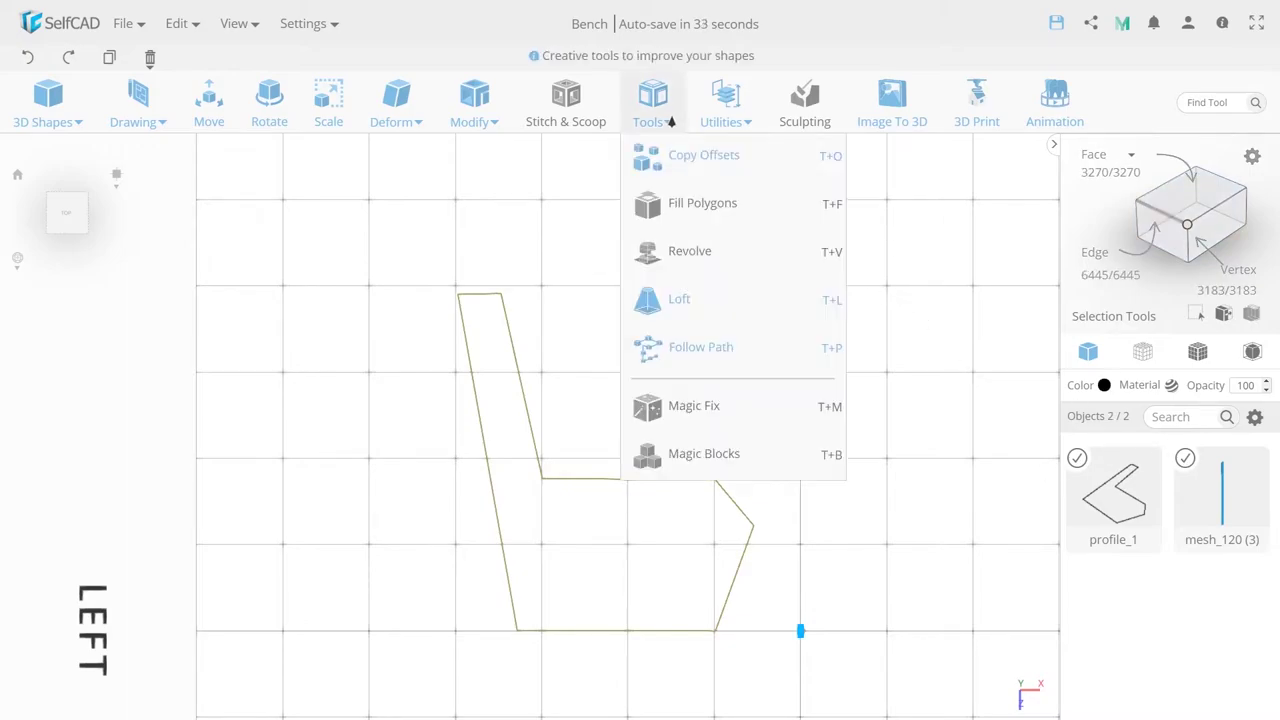
left_click(664, 346)
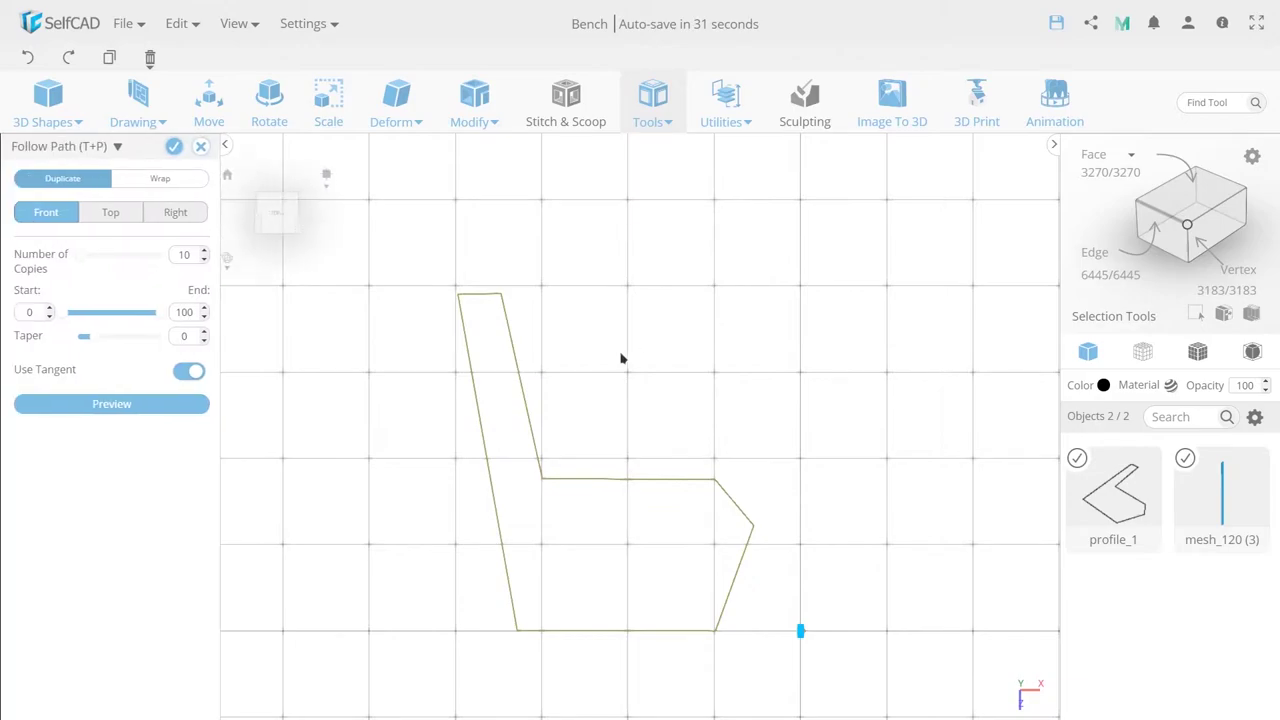
left_click(148, 405)
type("51")
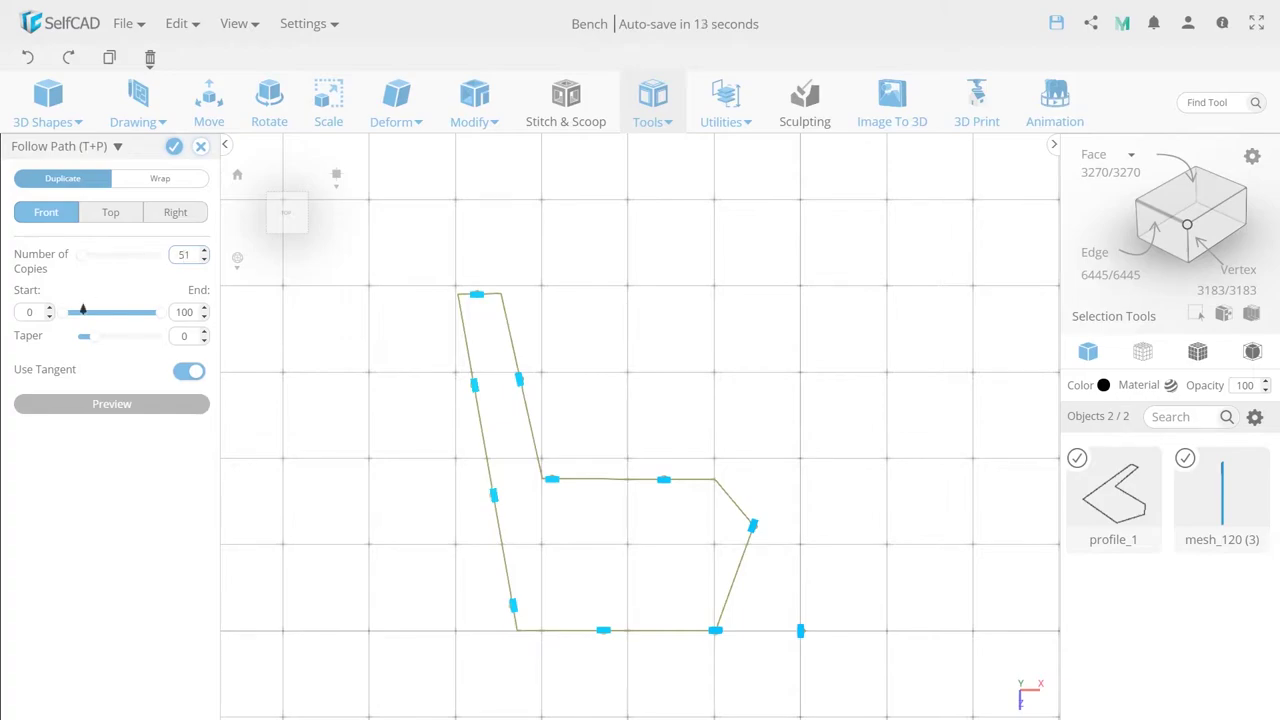
left_click(30, 313)
type("19")
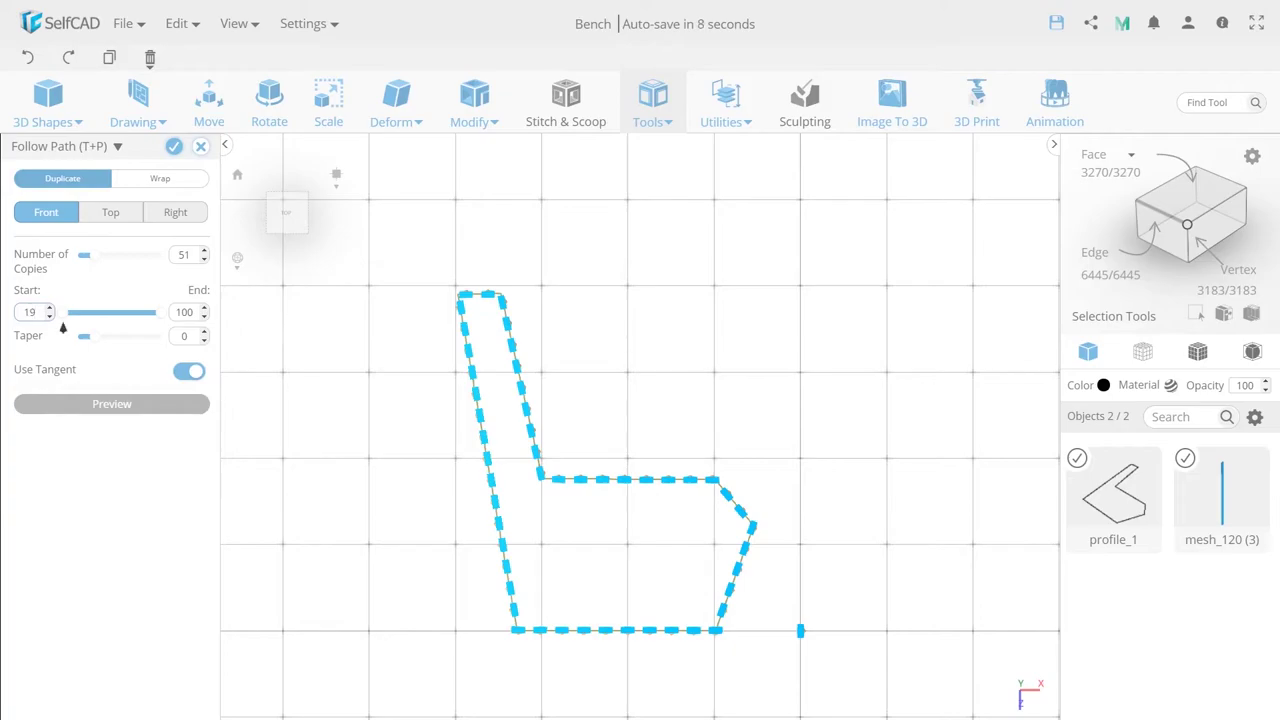
key("Return")
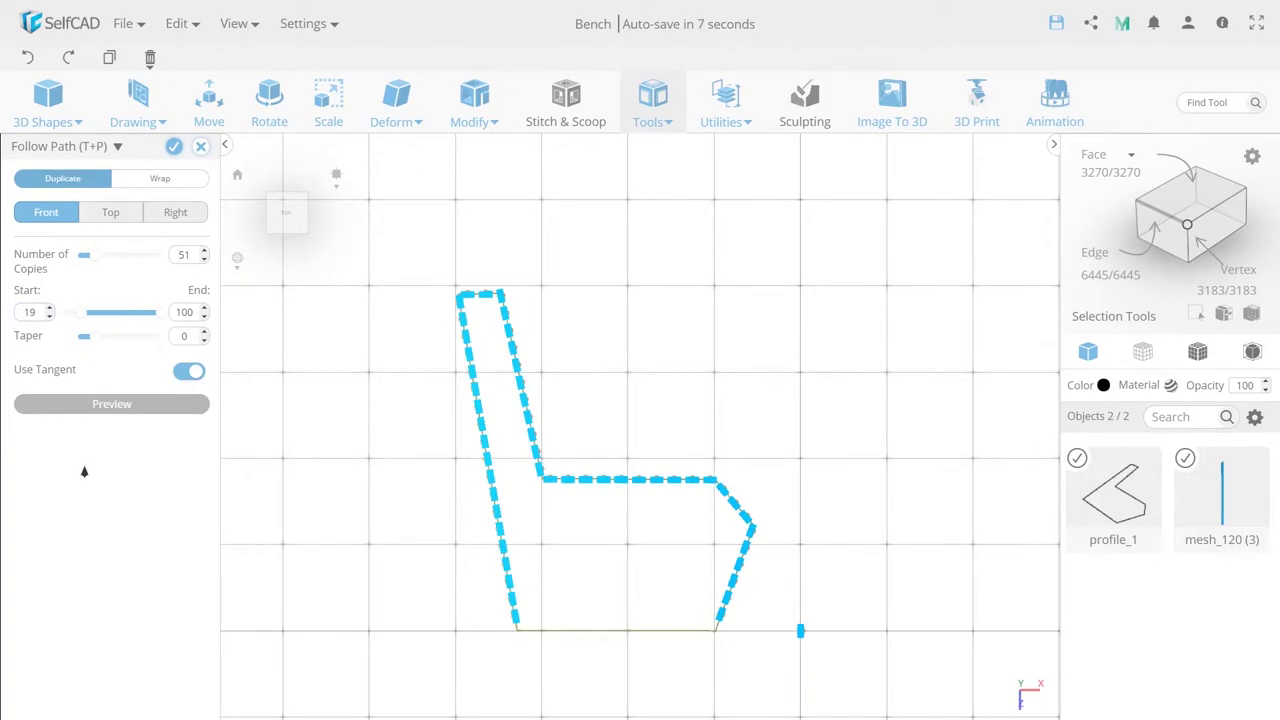
left_click(174, 148)
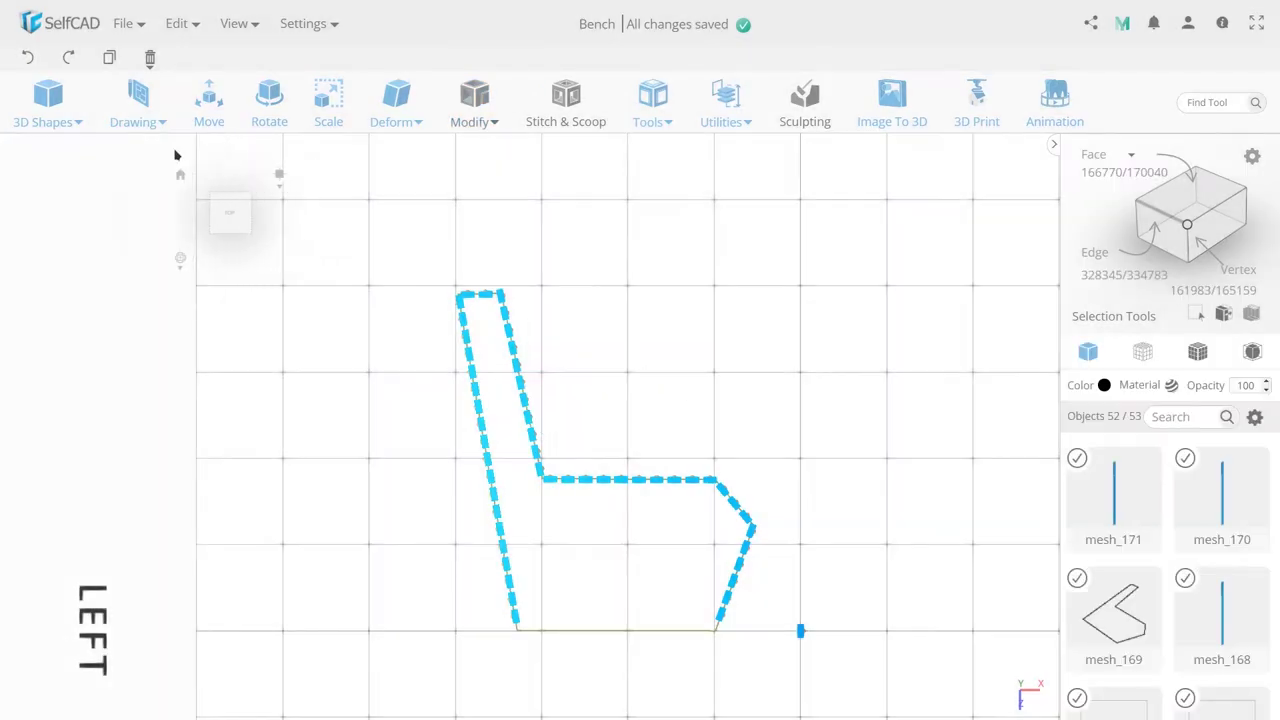
Select the two top backrest slats and nudge them slightly upward
scroll(411, 262, "up", 2)
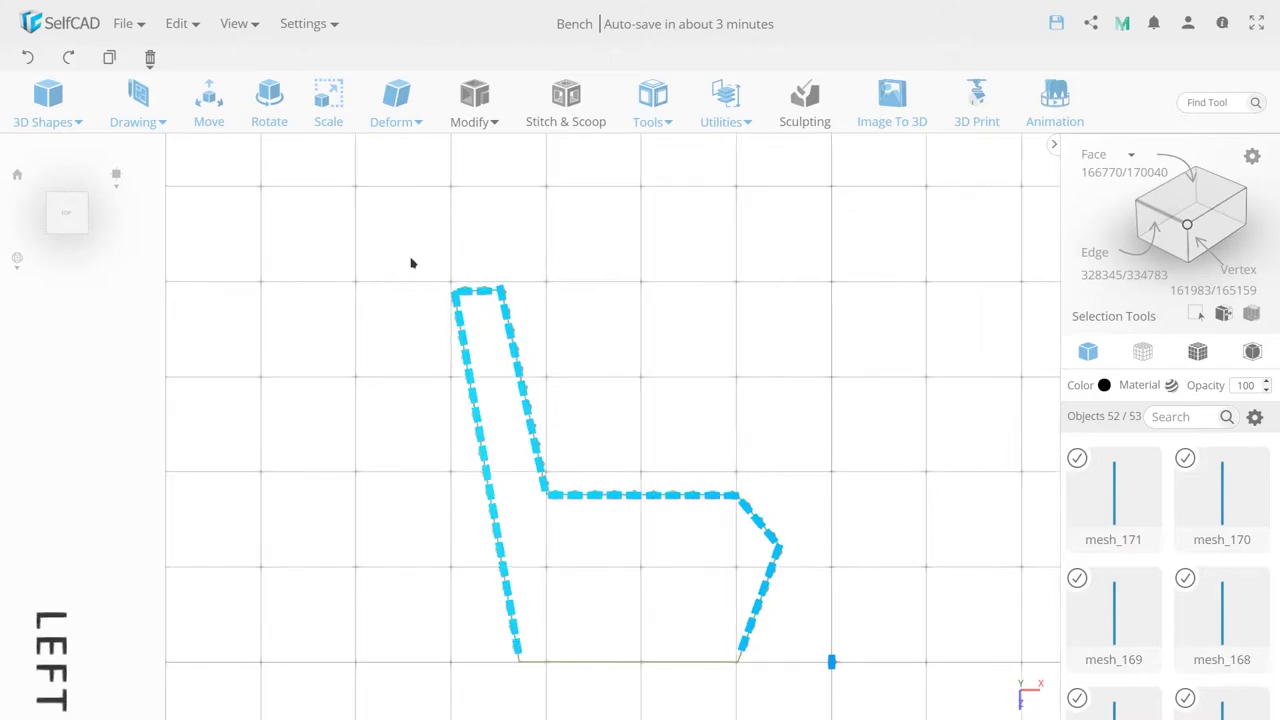
scroll(414, 251, "up", 3)
left_click(492, 198)
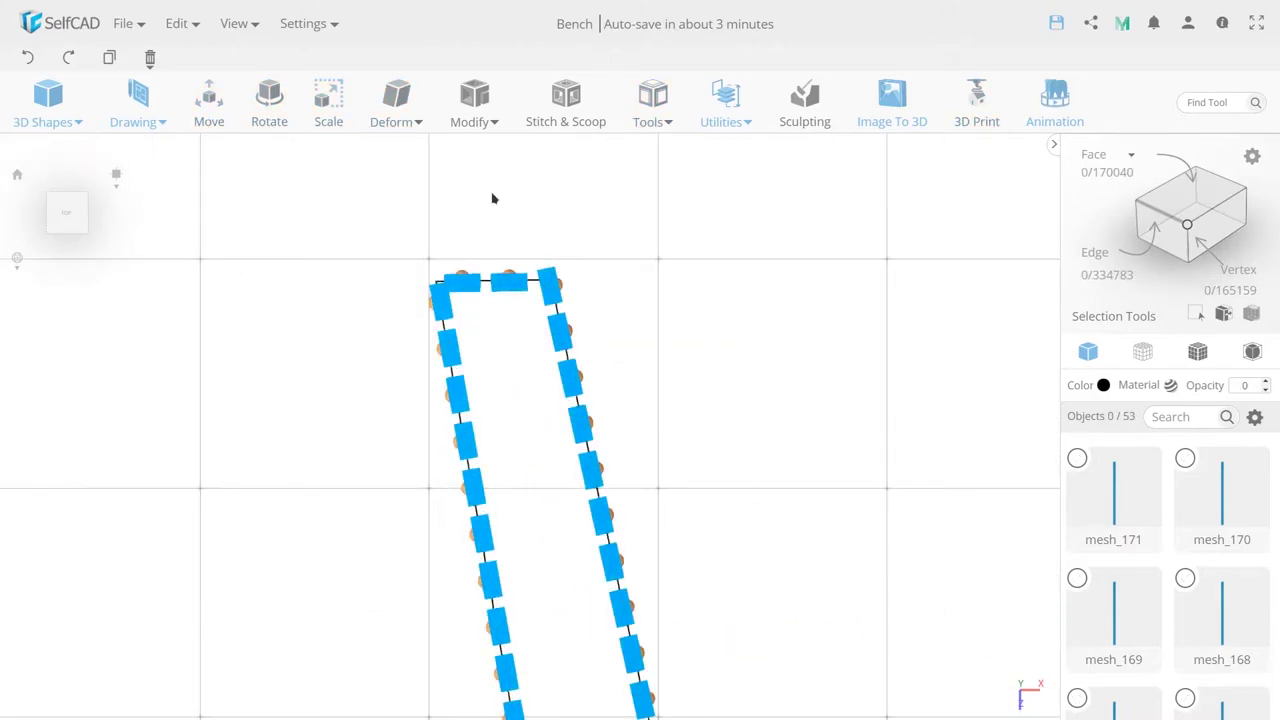
left_click(465, 283)
left_click(508, 283)
left_click(209, 100)
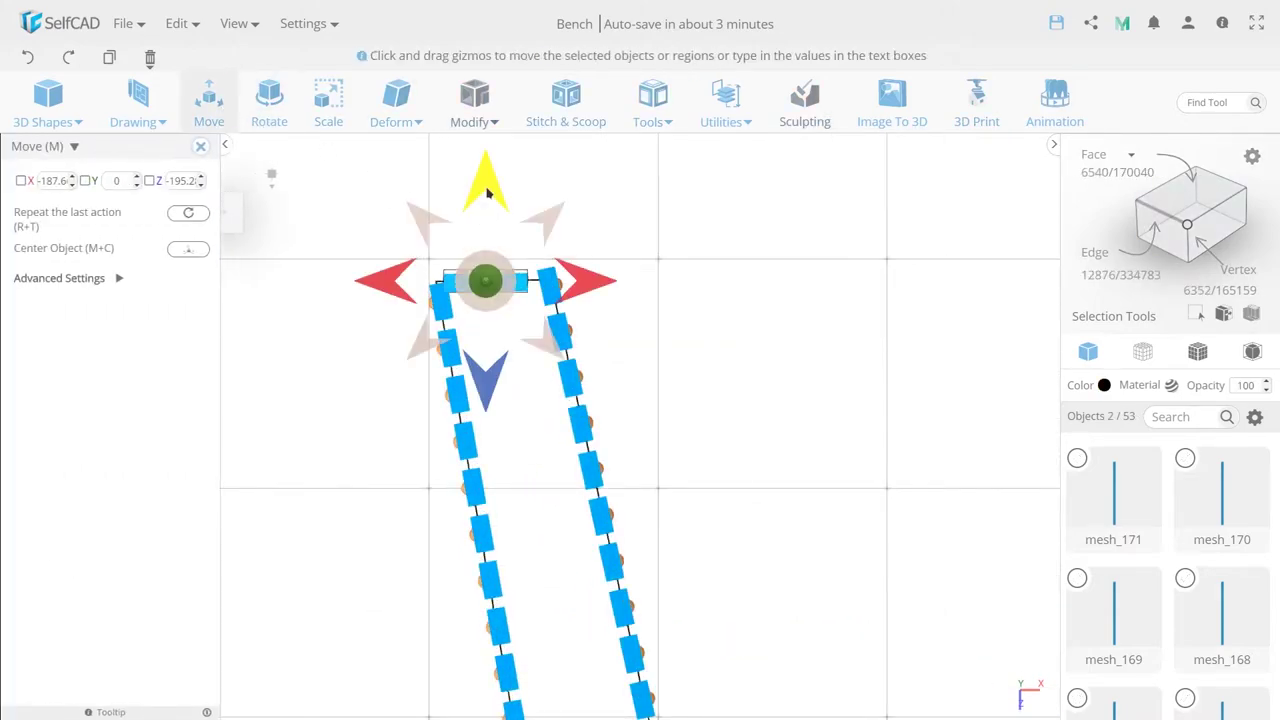
left_click_drag(487, 193, 487, 179)
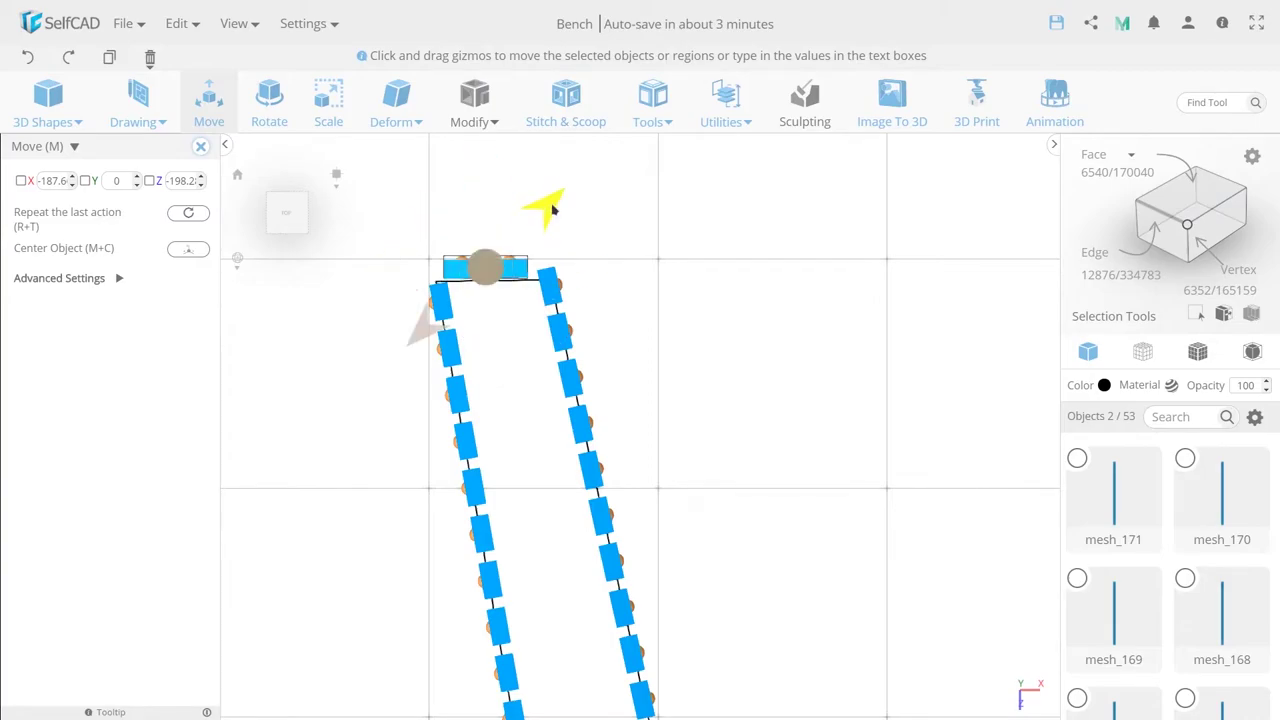
left_click_drag(553, 209, 558, 207)
Try rotating the selected pieces, leaving them at 0°, and pan the bench seat into view
scroll(490, 255, "down", 3)
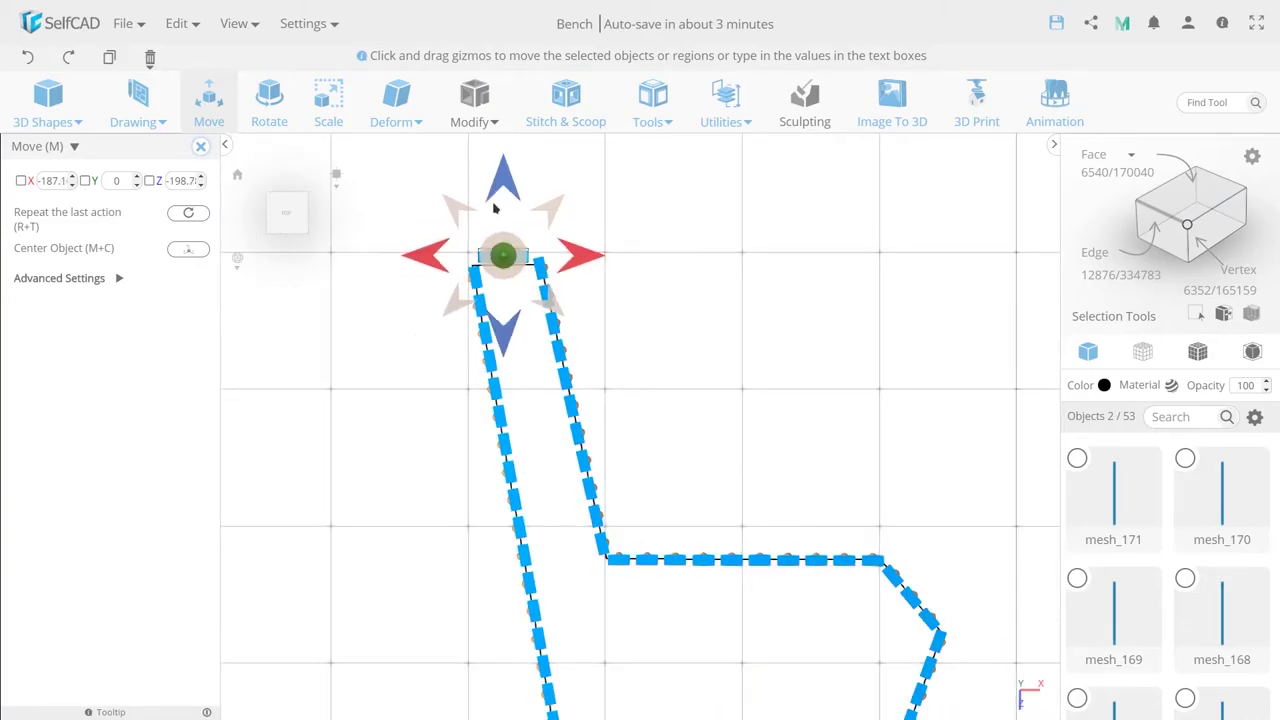
left_click(272, 92)
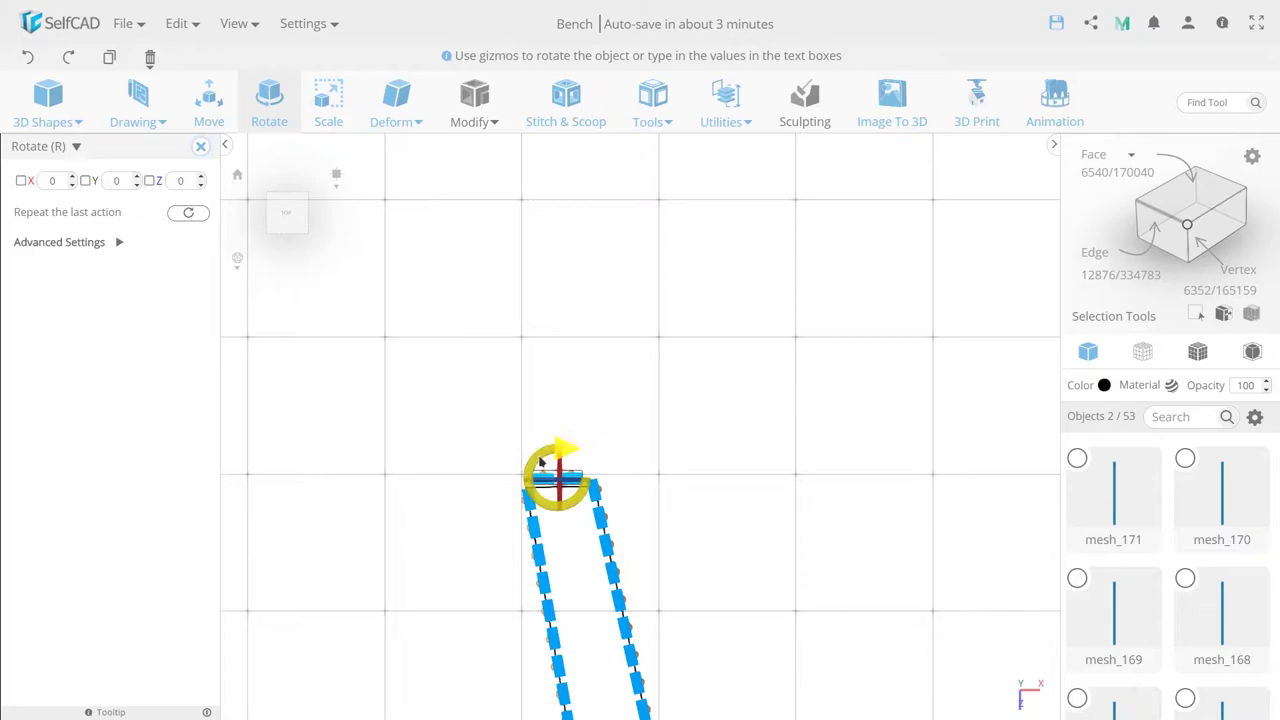
mouse_move(555, 470)
left_mouse_down()
mouse_move(330, 484)
mouse_move(560, 482)
left_mouse_up()
scroll(718, 526, "down", 2)
mouse_move(792, 580)
right_mouse_down()
mouse_move(689, 451)
mouse_move(706, 486)
right_mouse_up()
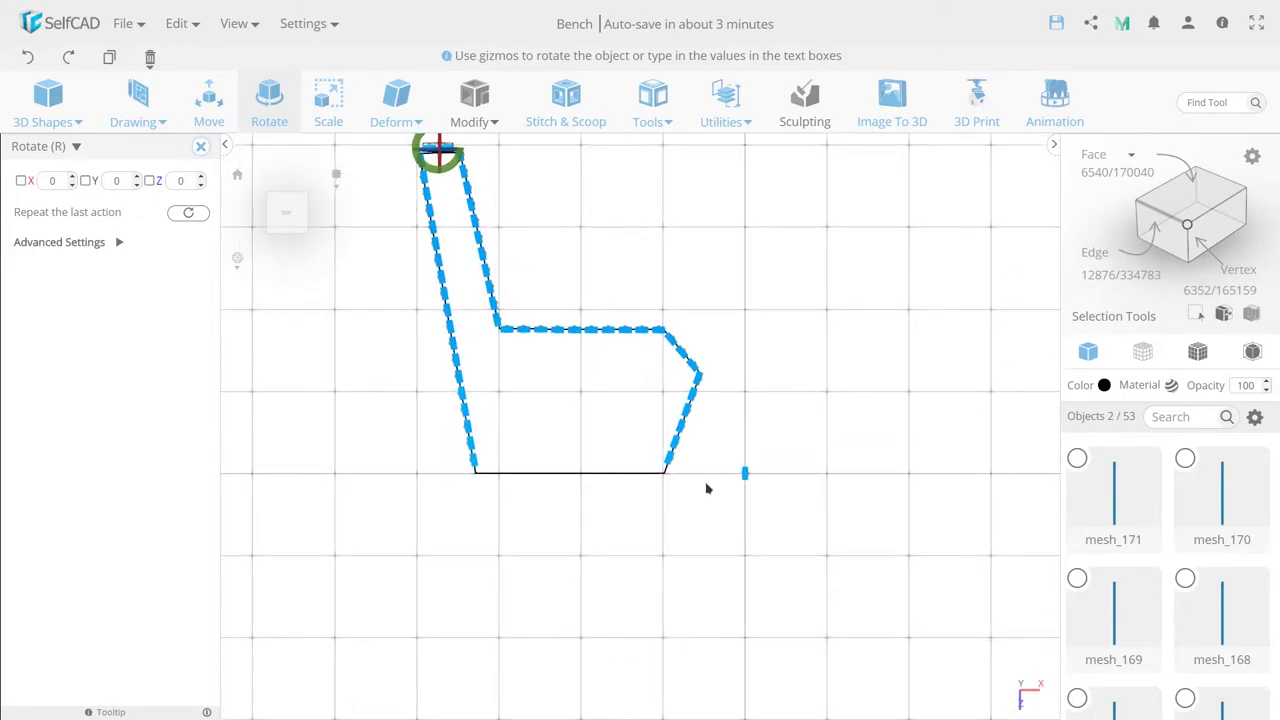
scroll(690, 360, "up", 2)
key("Escape")
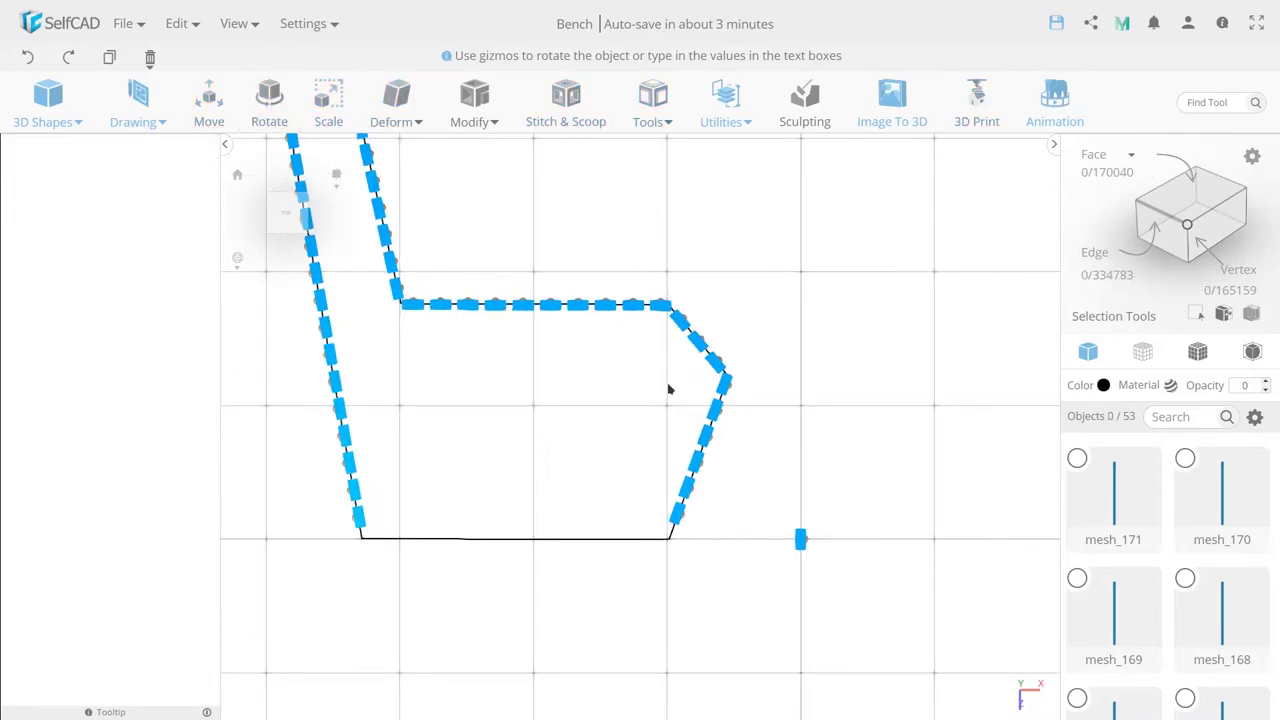
Clear the selection and start a new sketch on the Bottom / Top plane
left_click(716, 364)
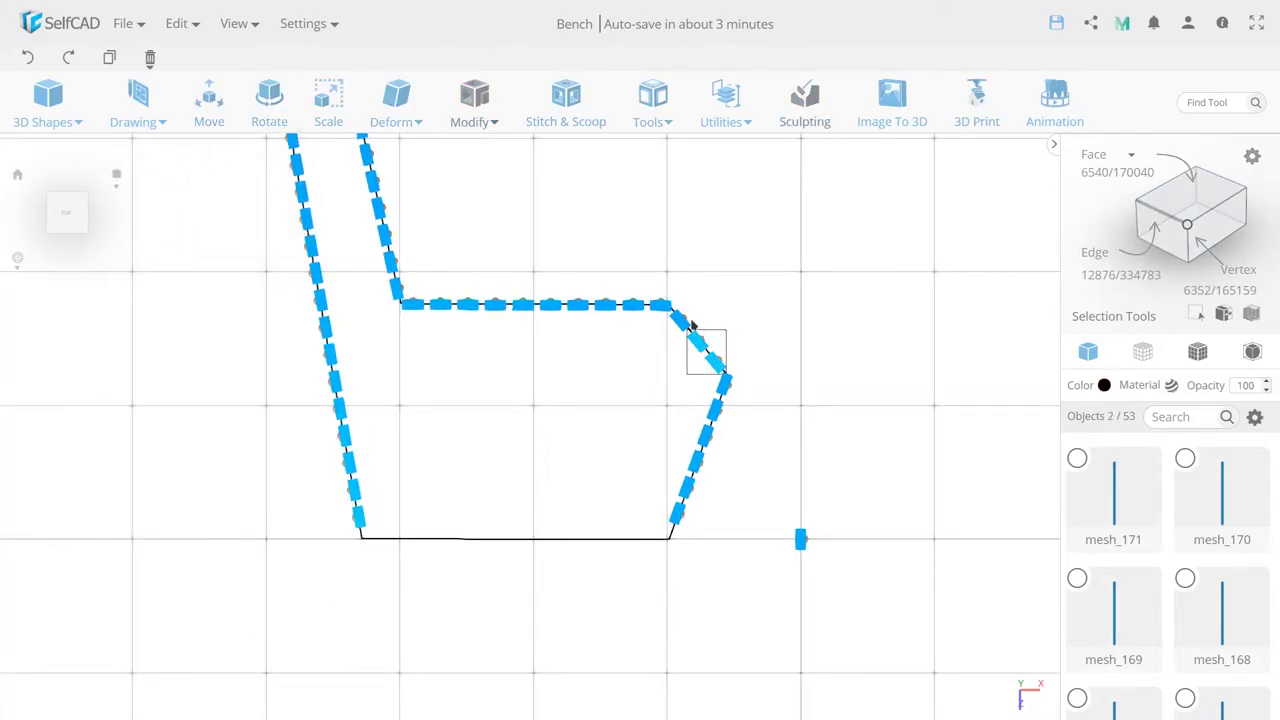
left_click(690, 325, "shift")
left_click(212, 108)
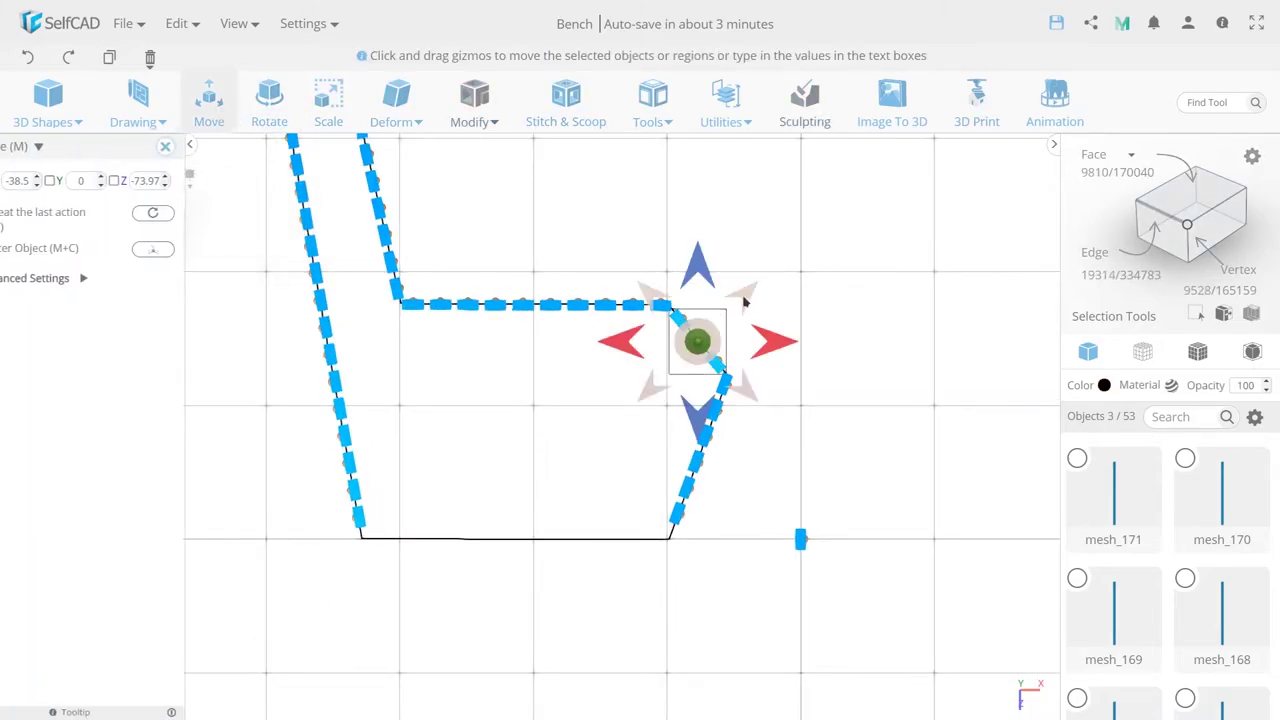
left_click(777, 443)
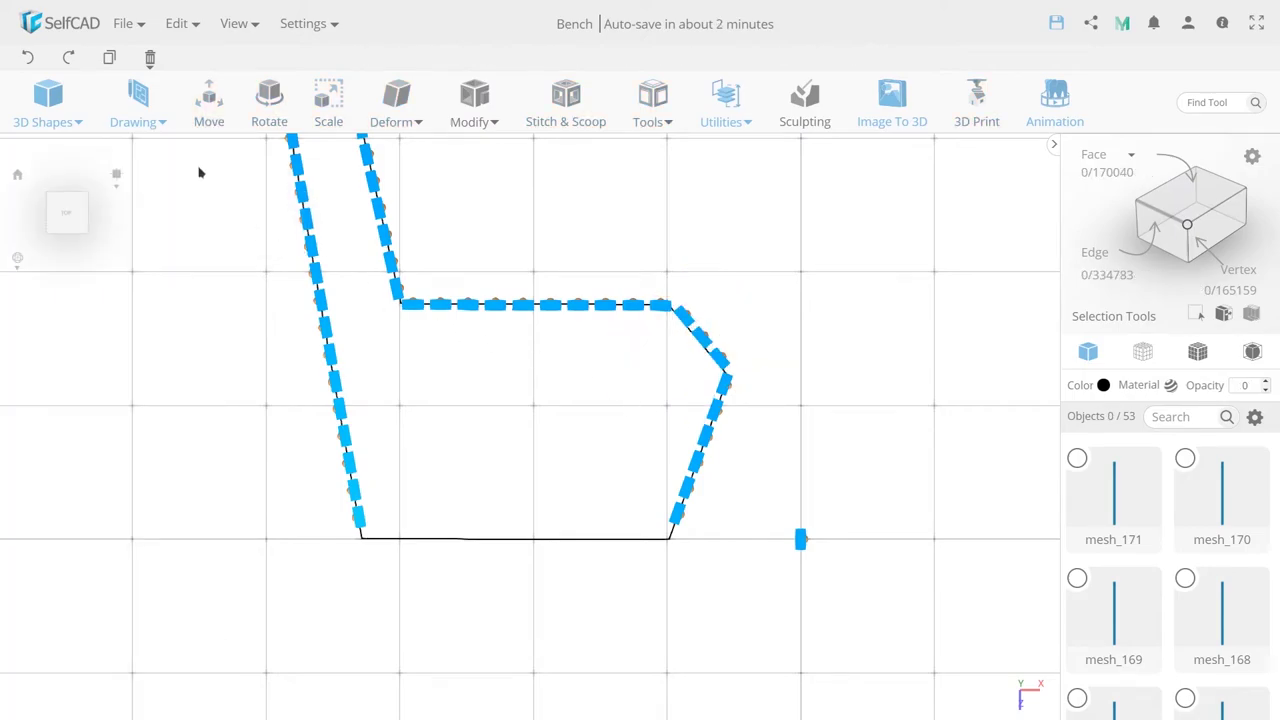
left_click(138, 100)
left_click(157, 204)
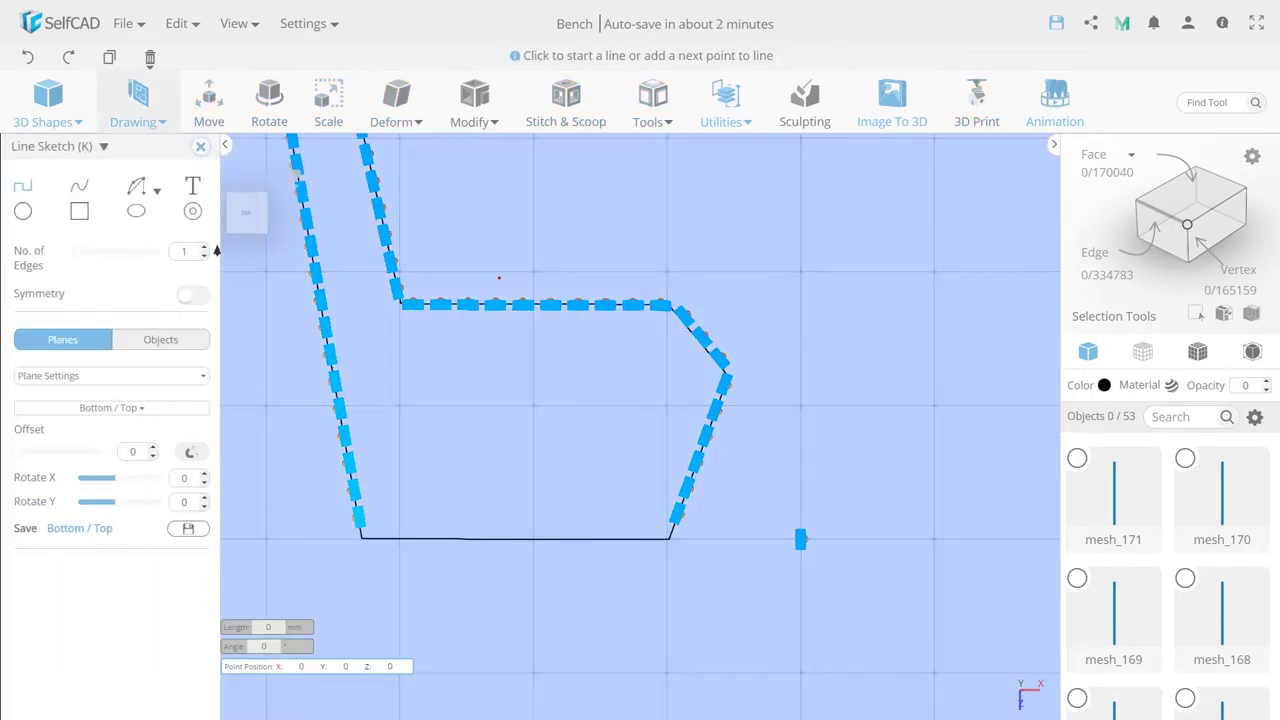
Draw a small rectangle, profile_2, in empty space beside the bench outline
scroll(806, 443, "up", 1)
left_click(79, 211)
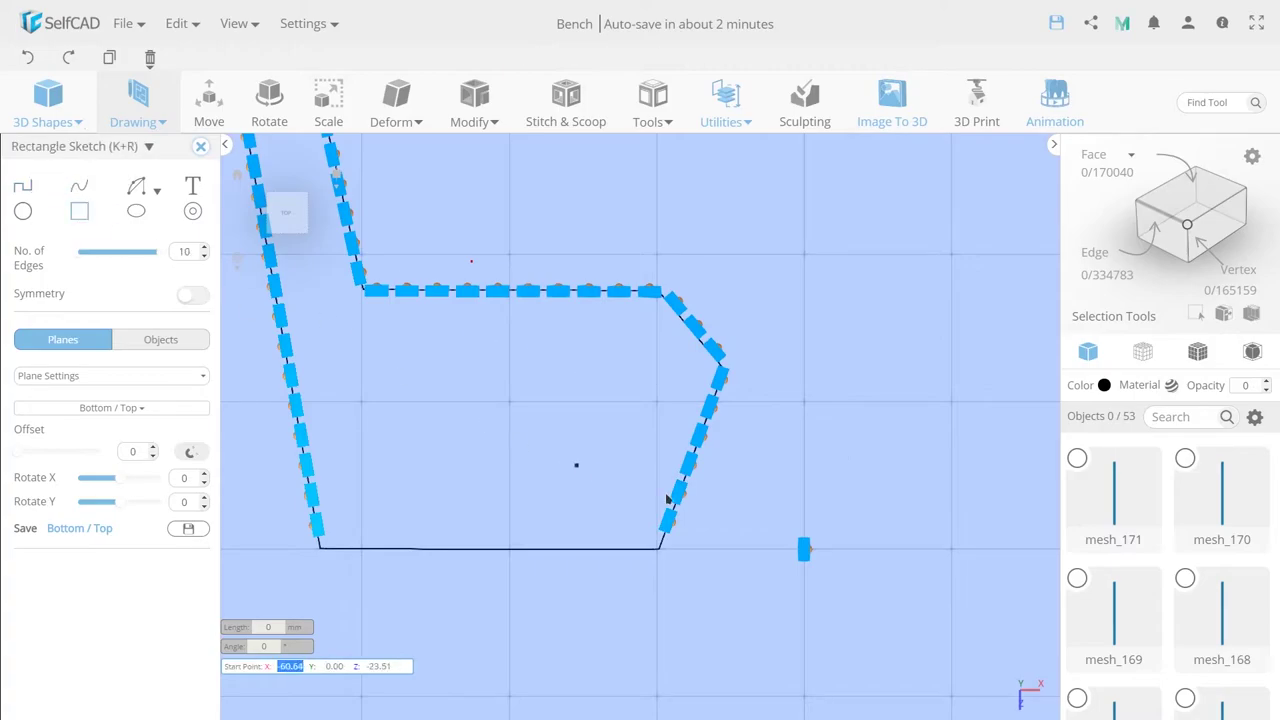
key("Right")
key("Right")
key("Right")
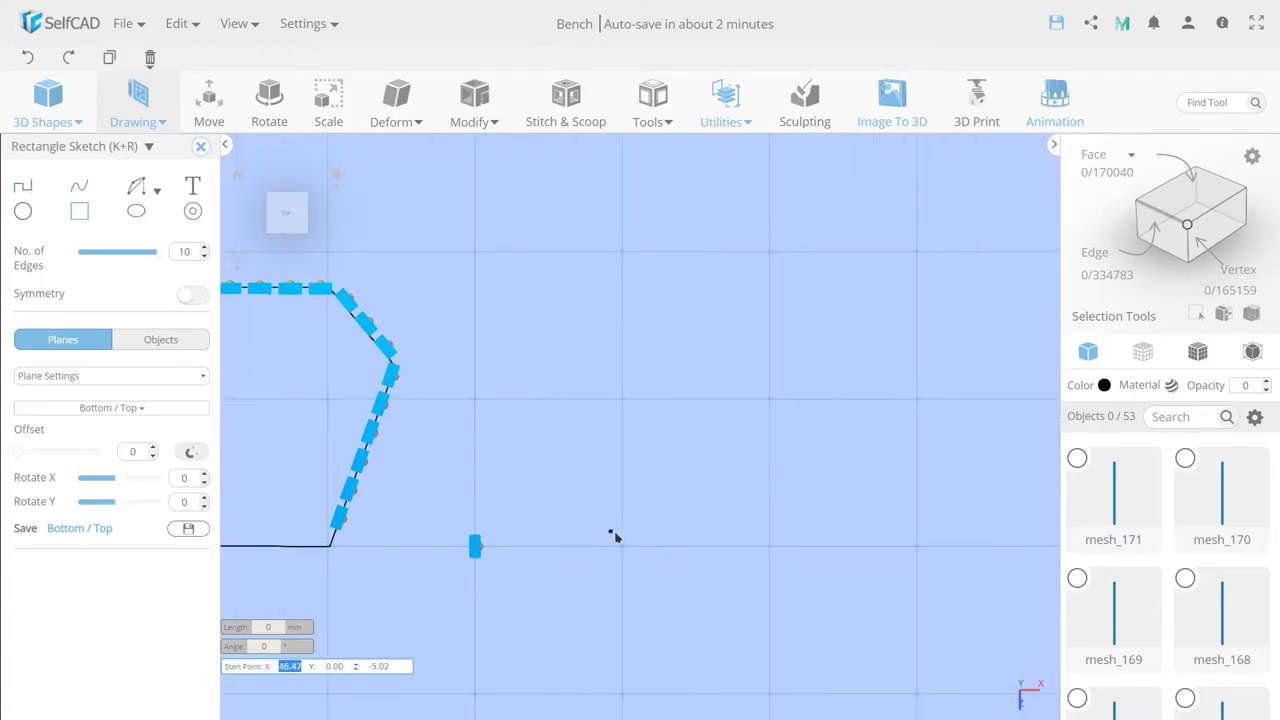
left_click(621, 517)
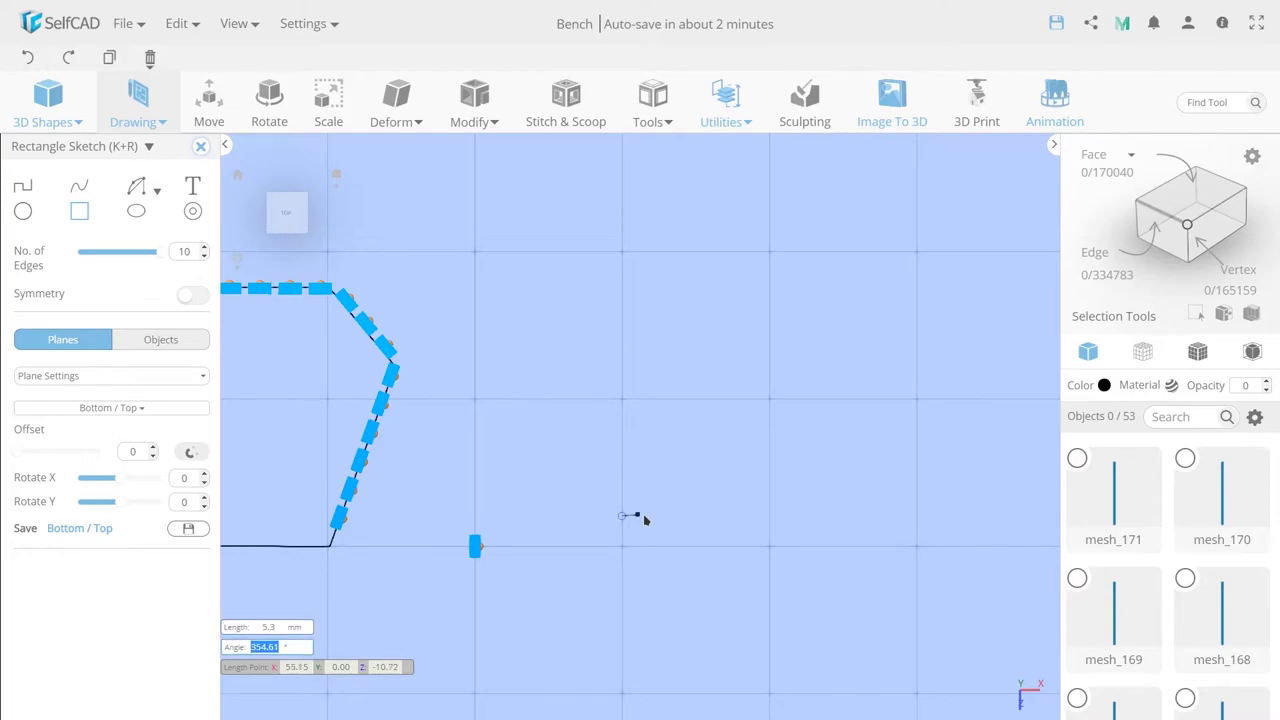
key("Return")
type("9.25")
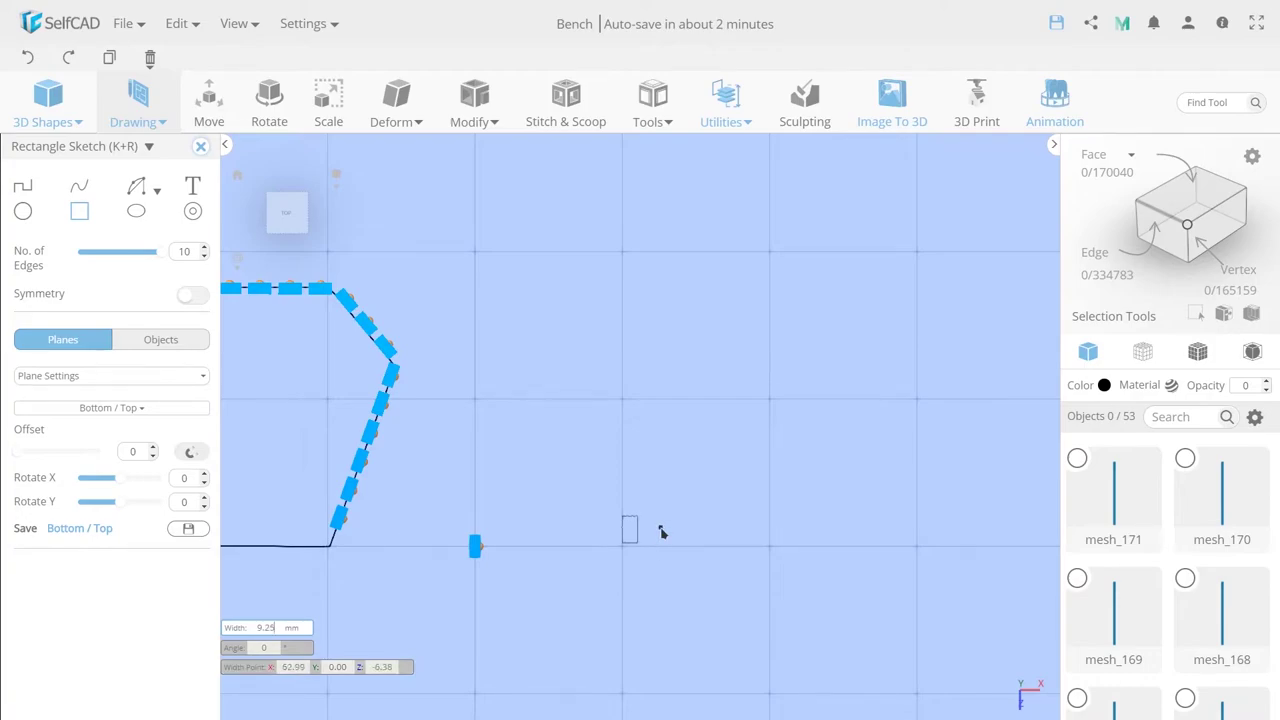
key("Return")
Exit the sketch and select the bench outline as the sweep path
scroll(543, 395, "down", 2)
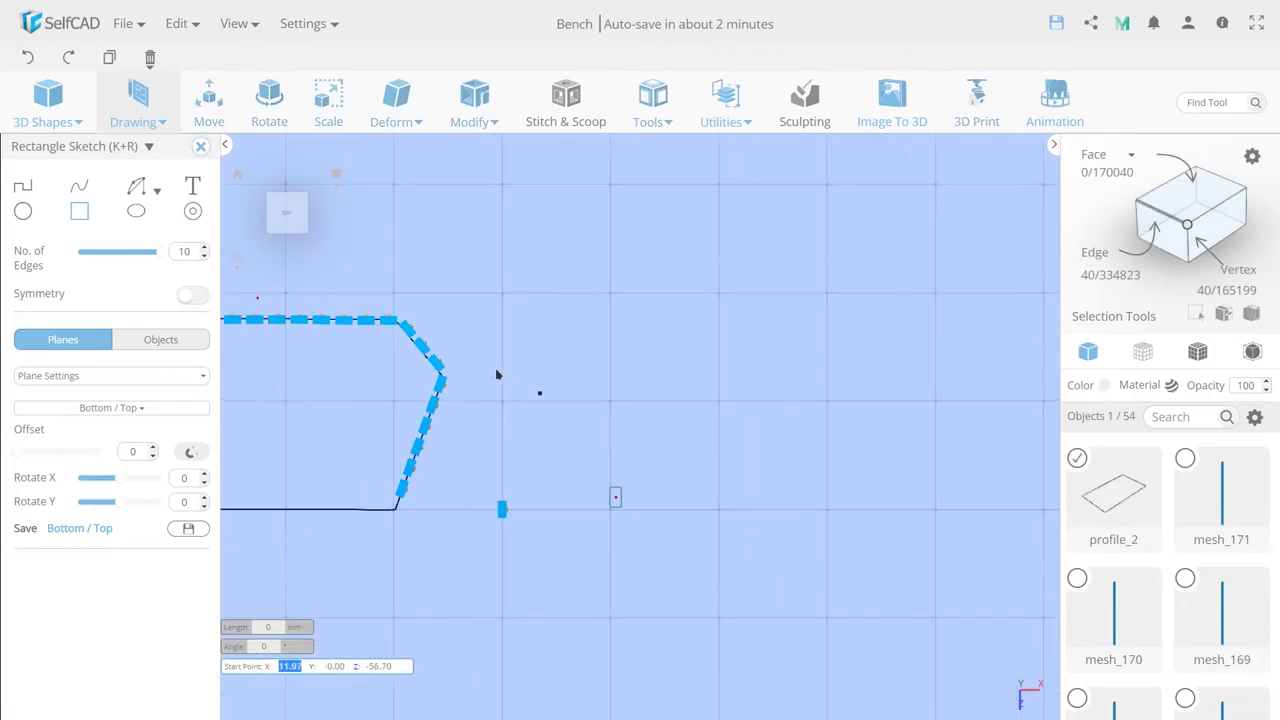
left_click(201, 147)
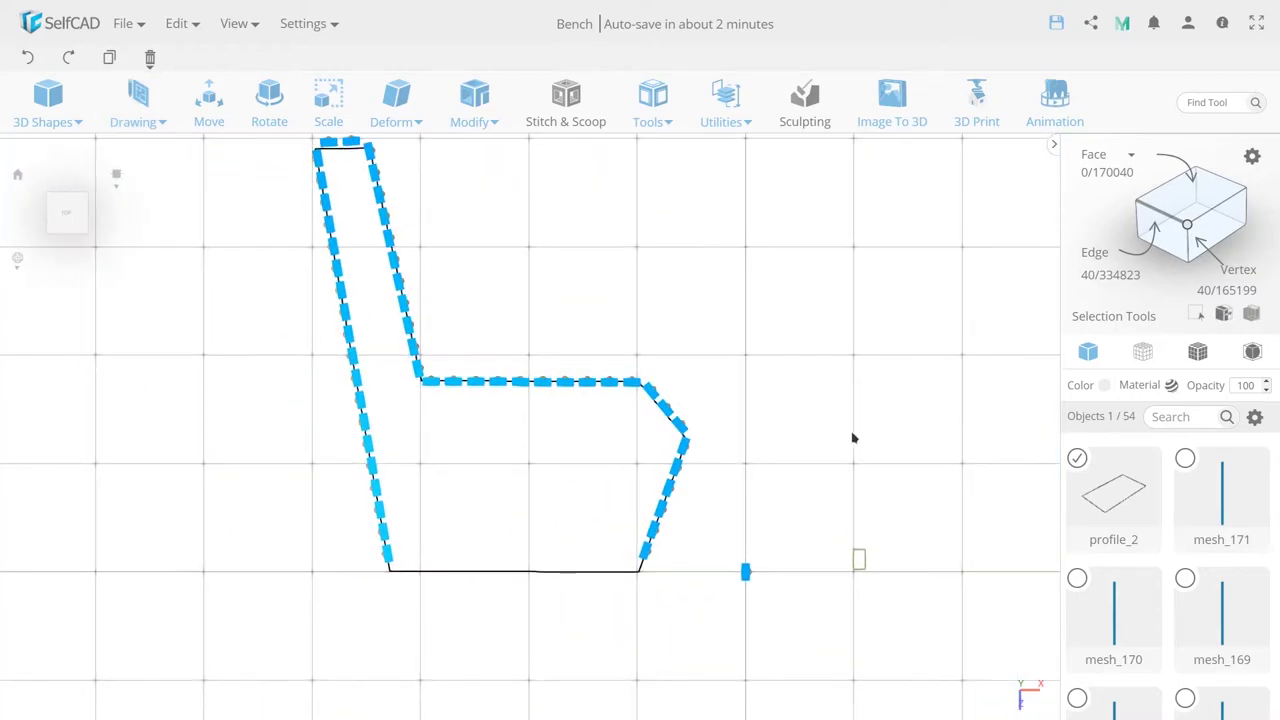
left_click(612, 555)
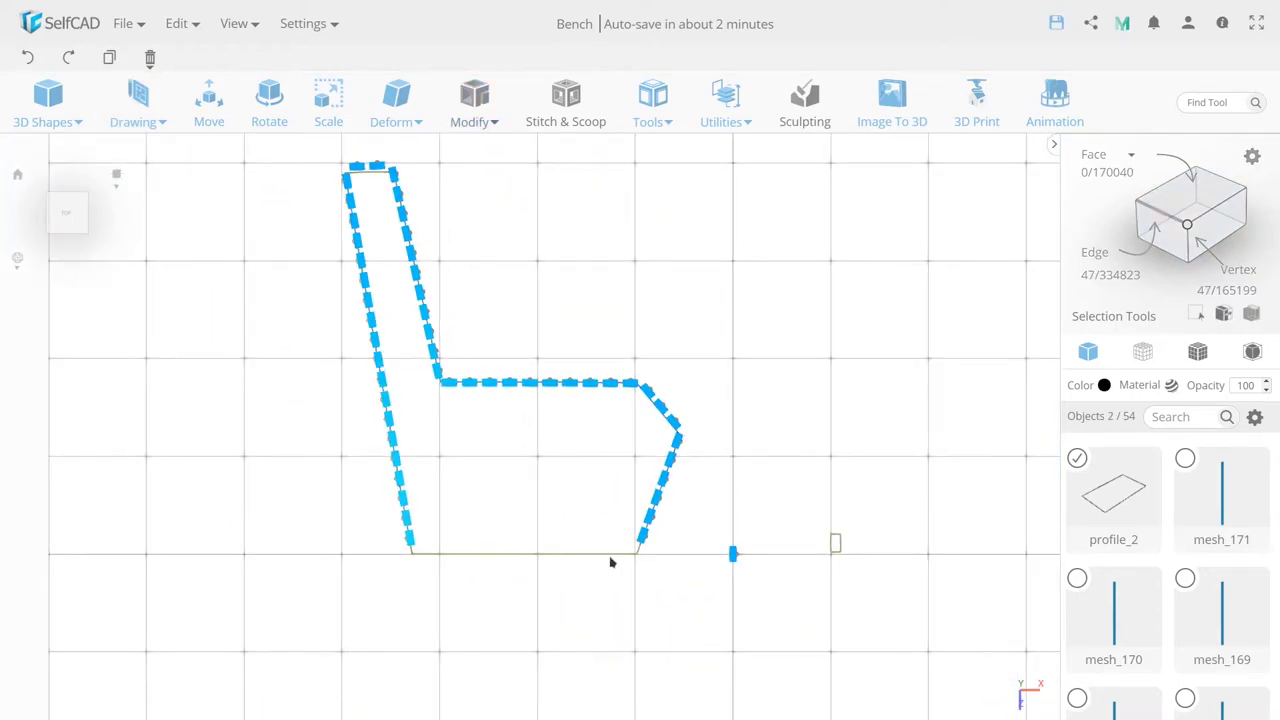
left_click(651, 100)
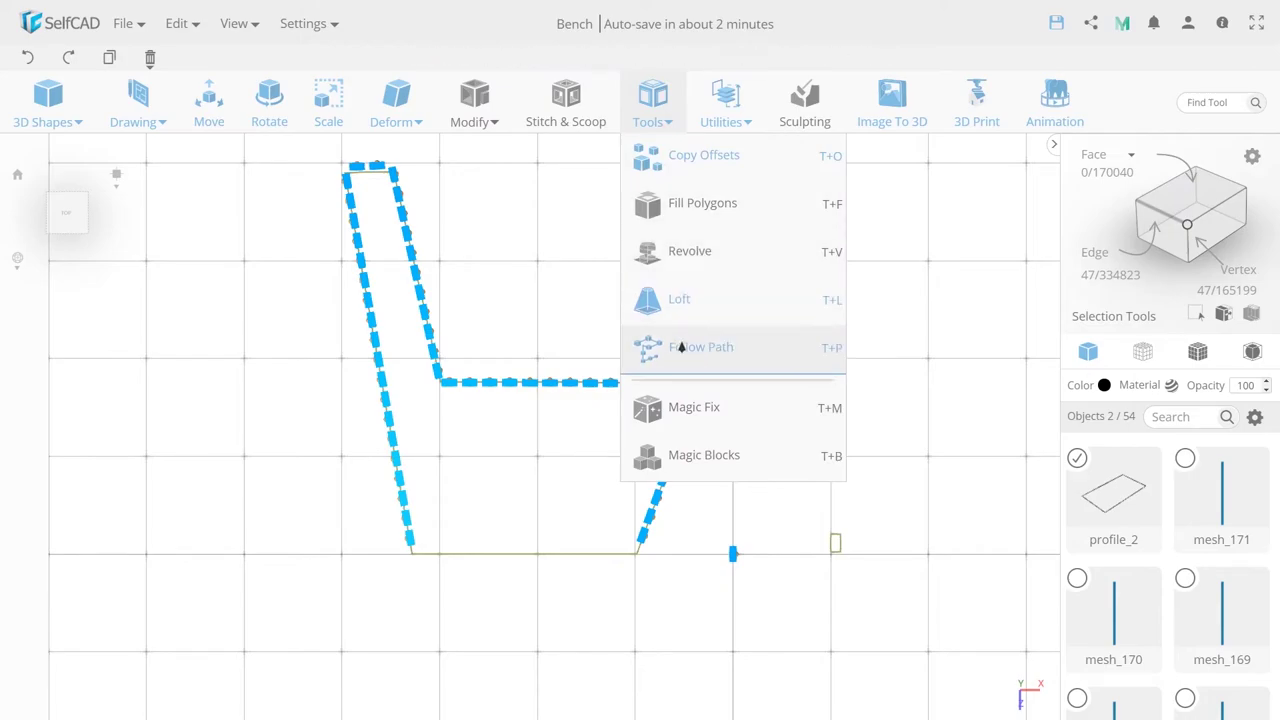
Sweep the rectangle along the full outline with Follow Path at Start 0, creating mesh_172
left_click(679, 348)
left_click(182, 284)
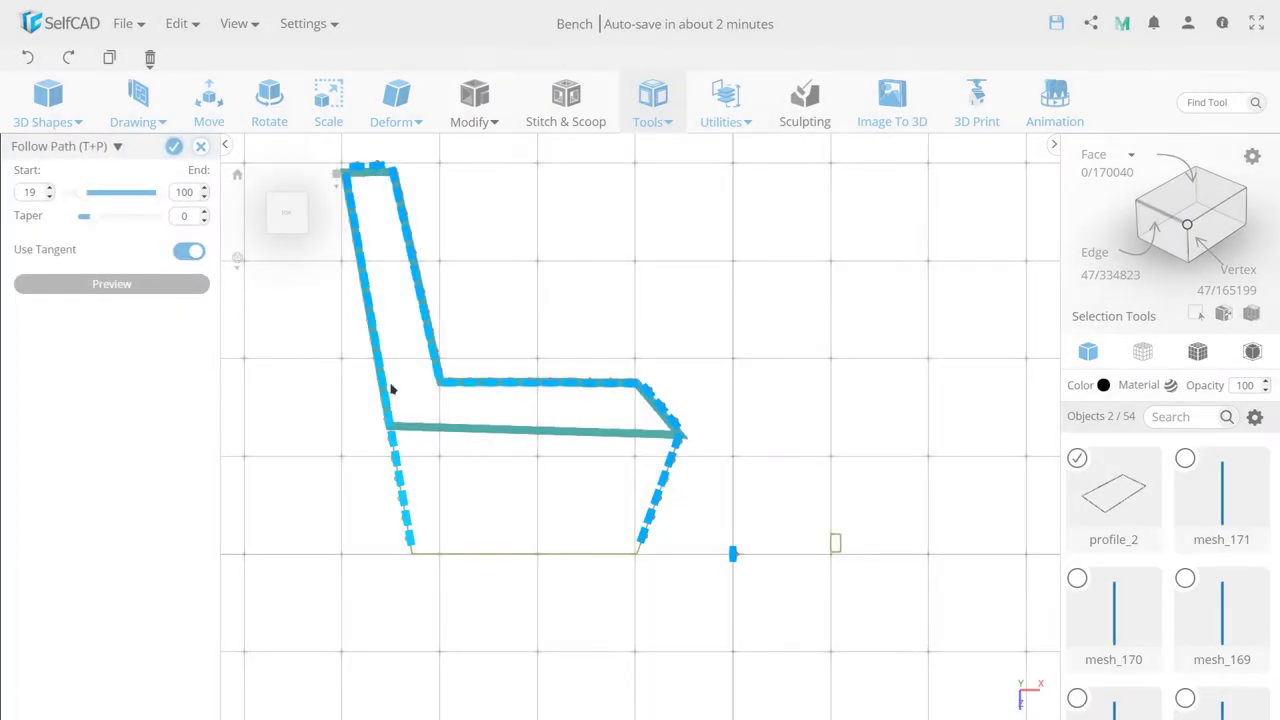
left_click_drag(84, 200, 50, 197)
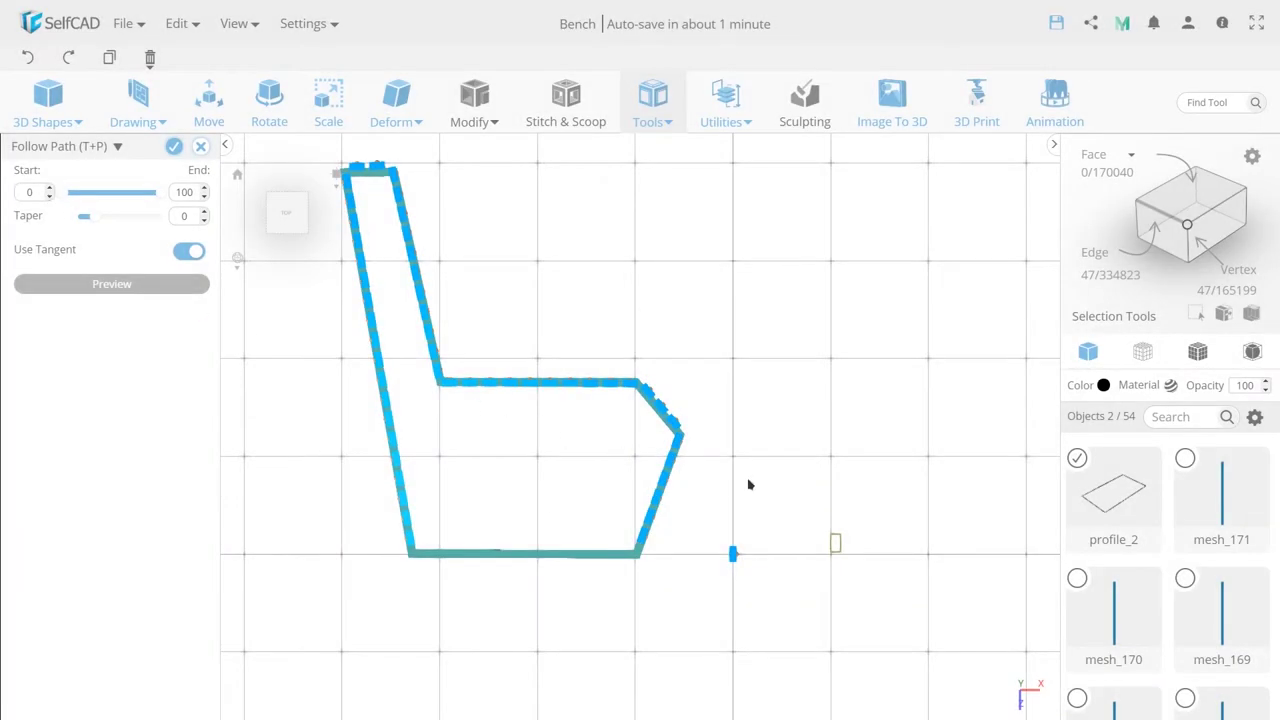
mouse_move(748, 484)
right_mouse_down()
mouse_move(789, 440)
mouse_move(743, 391)
mouse_move(846, 469)
mouse_move(753, 464)
right_mouse_up()
Apply the slat sweep and move the seat's front corner vertices onto the profile in wireframe
left_click(173, 147)
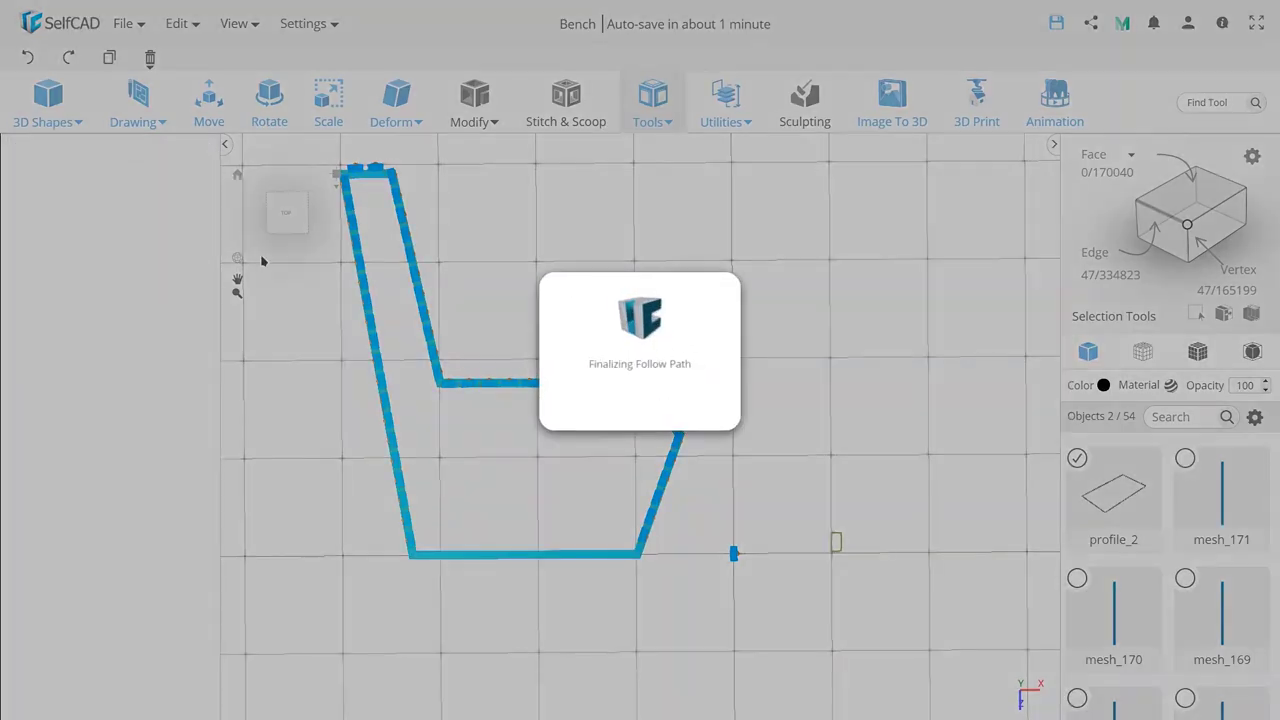
left_click(1140, 354)
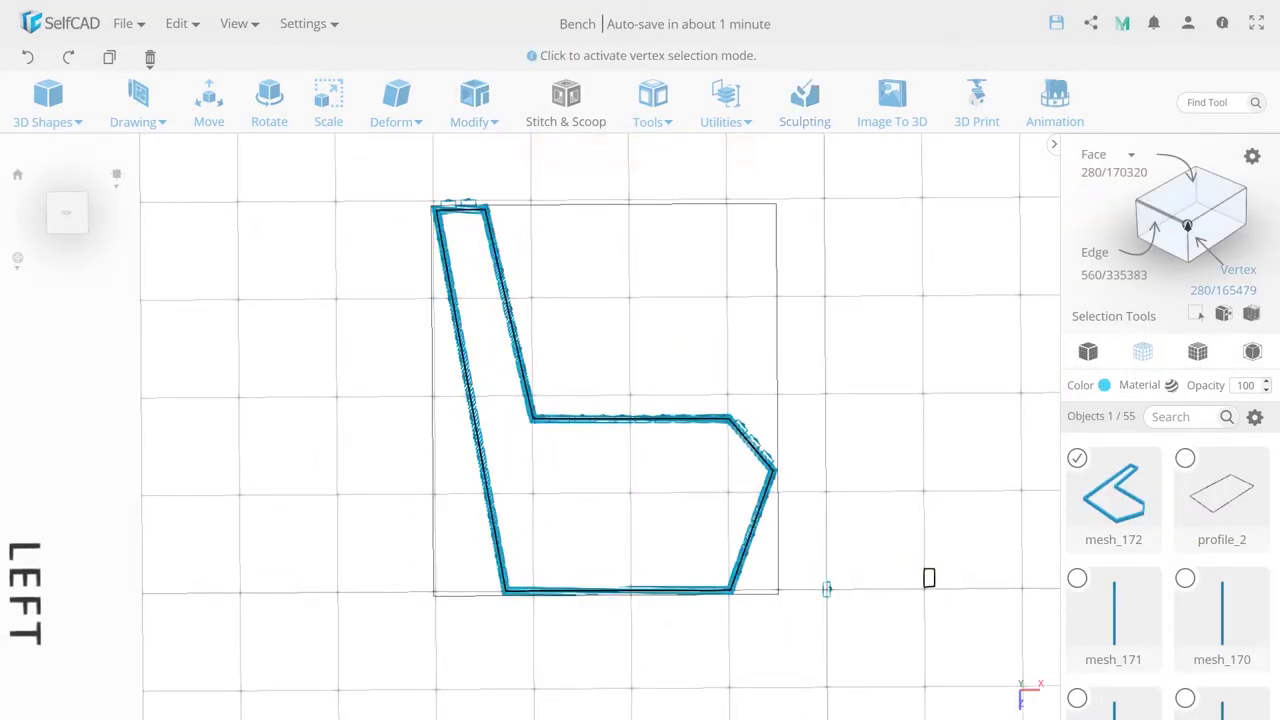
left_click_drag(835, 517, 720, 358)
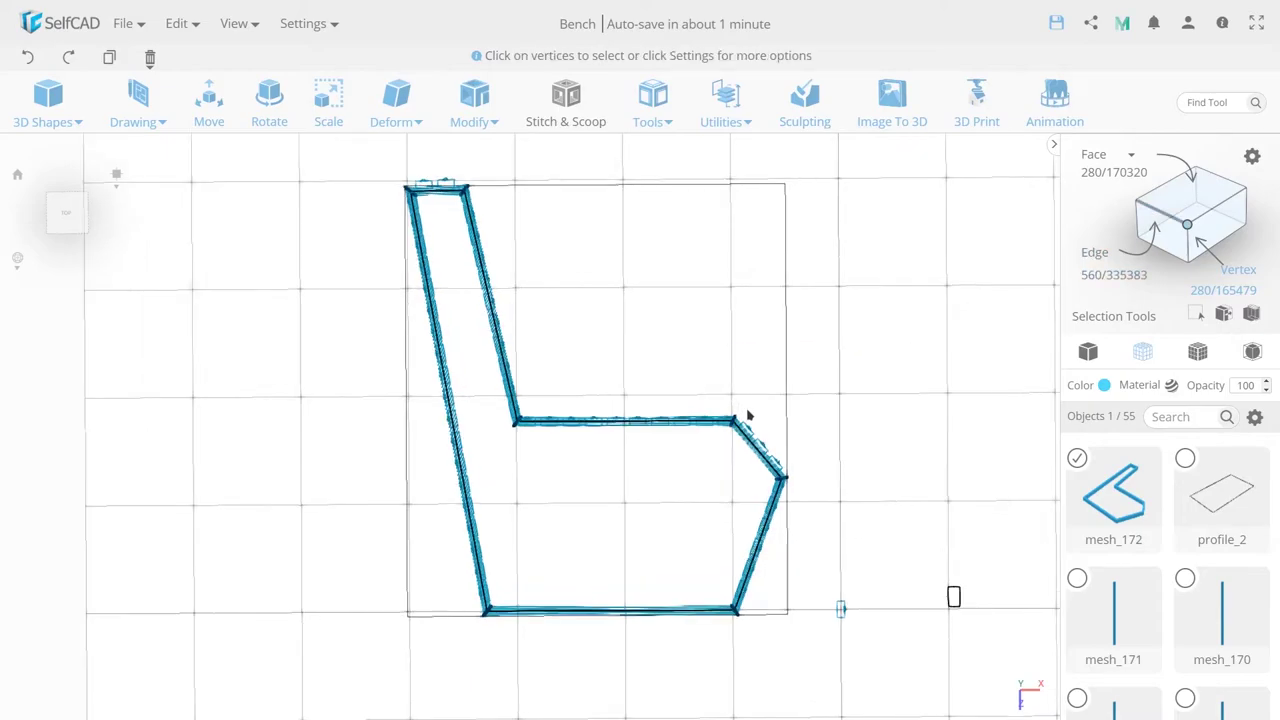
left_click(209, 100)
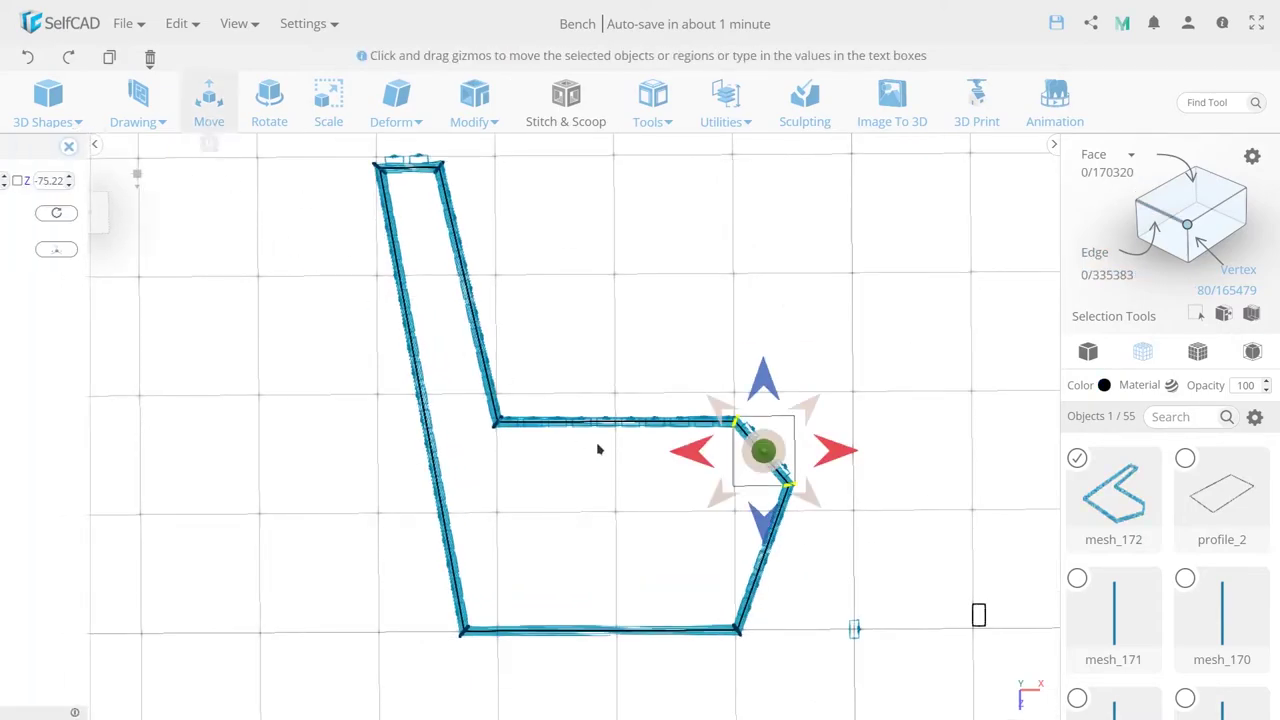
scroll(721, 502, "up", 2)
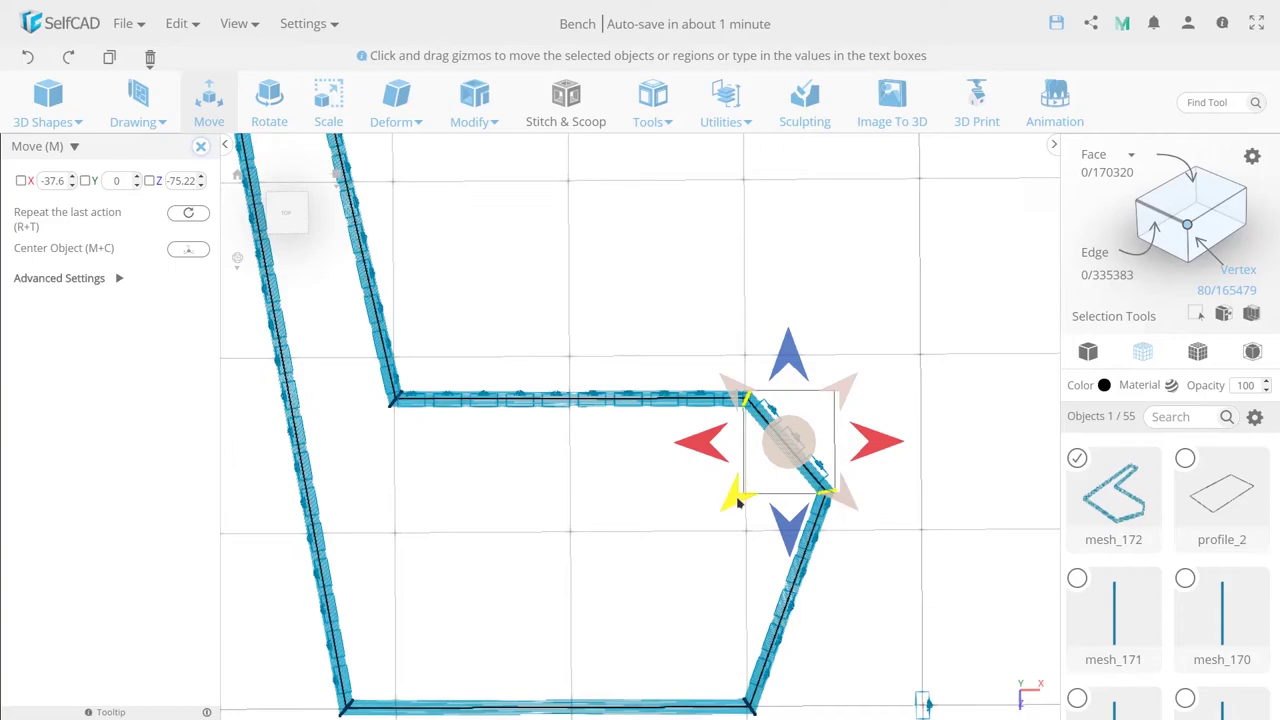
left_click_drag(737, 503, 728, 500)
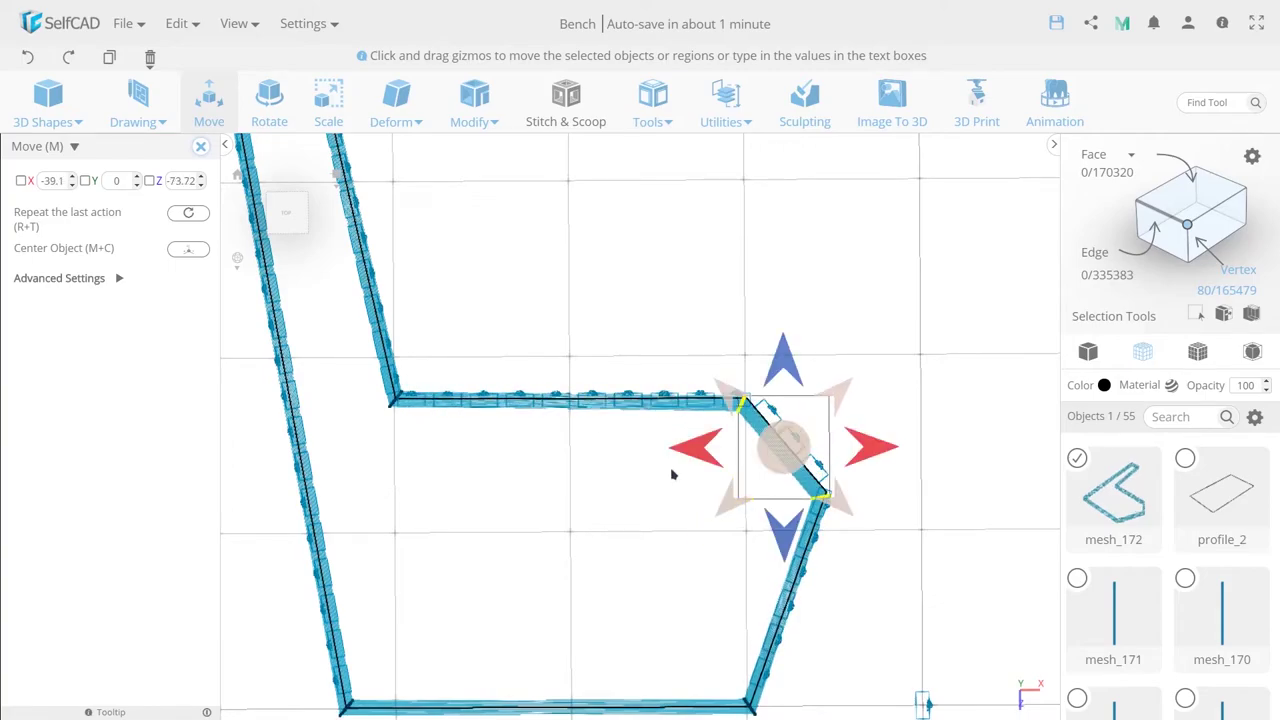
left_click_drag(785, 447, 828, 423)
Move the frame's bottom-left and bottom-right corner vertices onto the profile outline
left_click(394, 405)
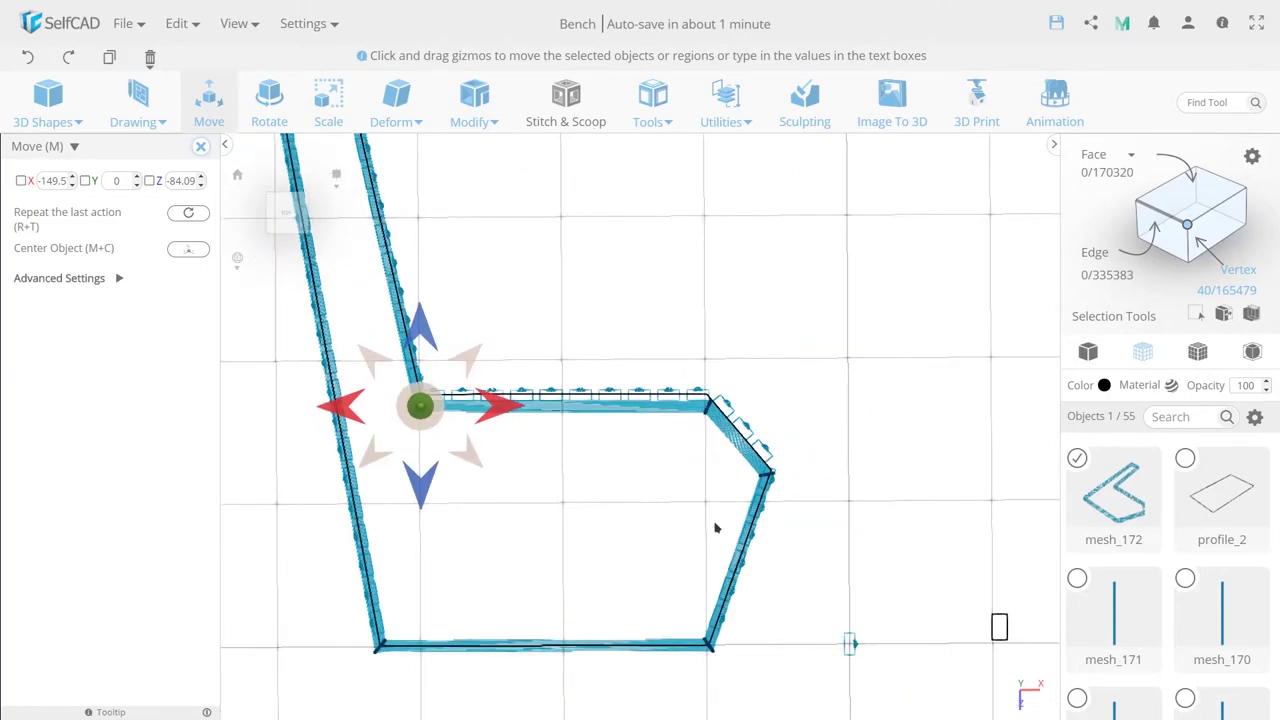
scroll(680, 400, "down", 2)
left_click_drag(860, 638, 680, 363)
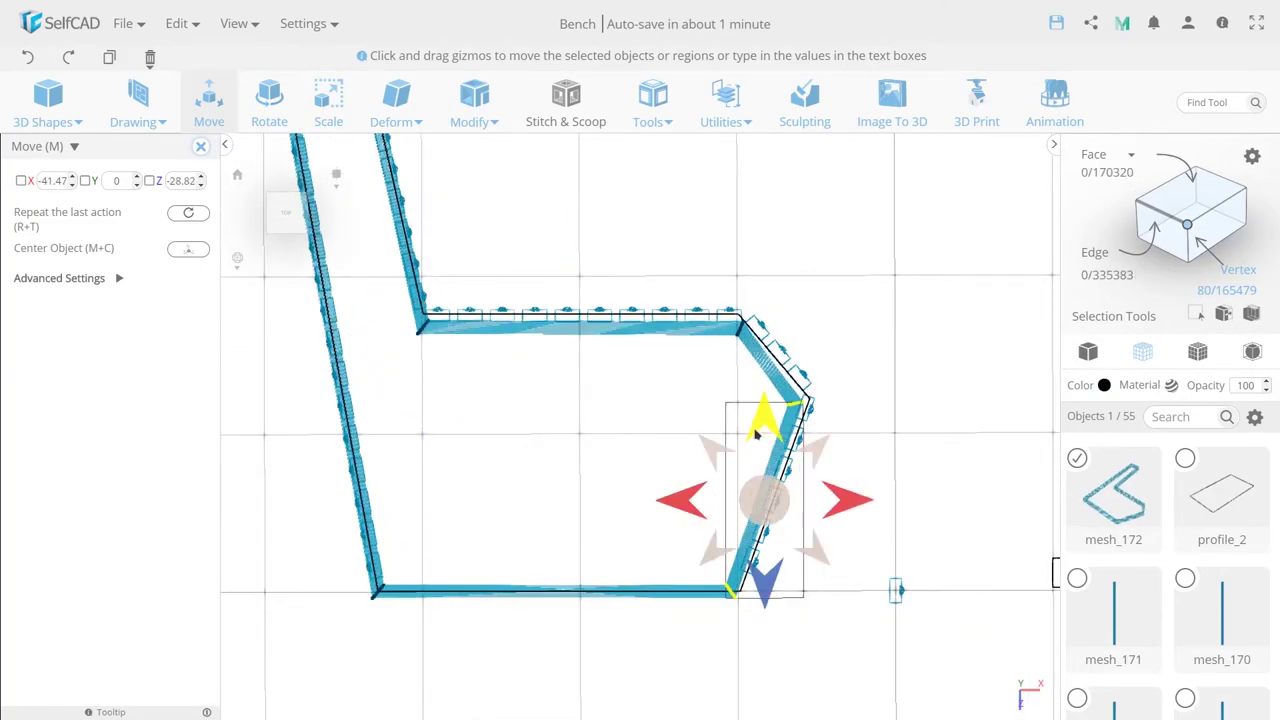
left_click_drag(786, 643, 408, 571)
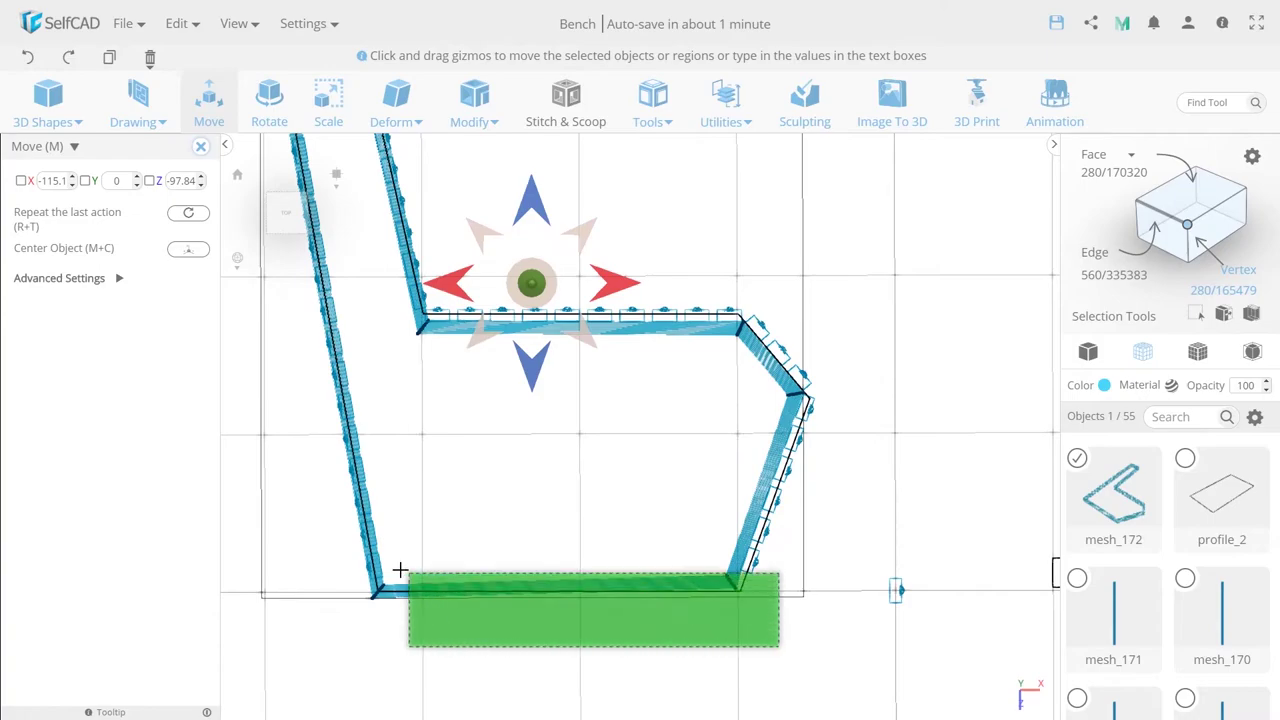
left_click_drag(406, 651, 345, 545)
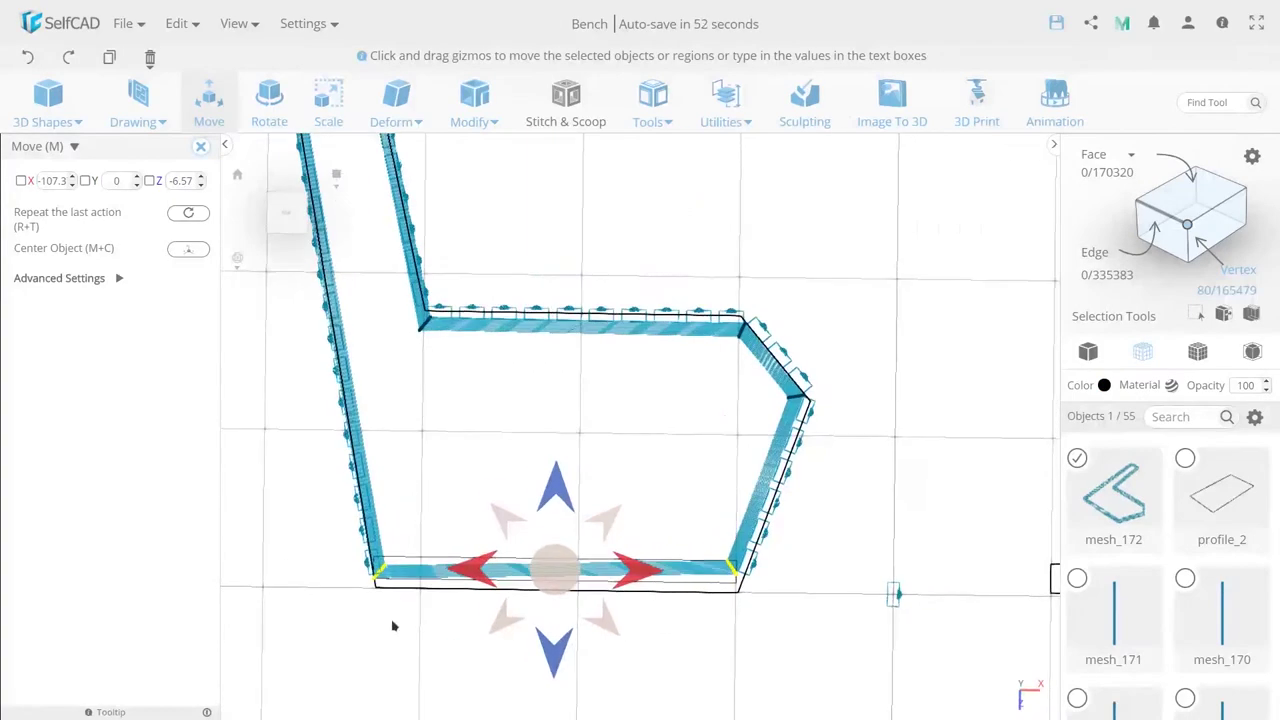
left_click_drag(389, 490, 577, 451)
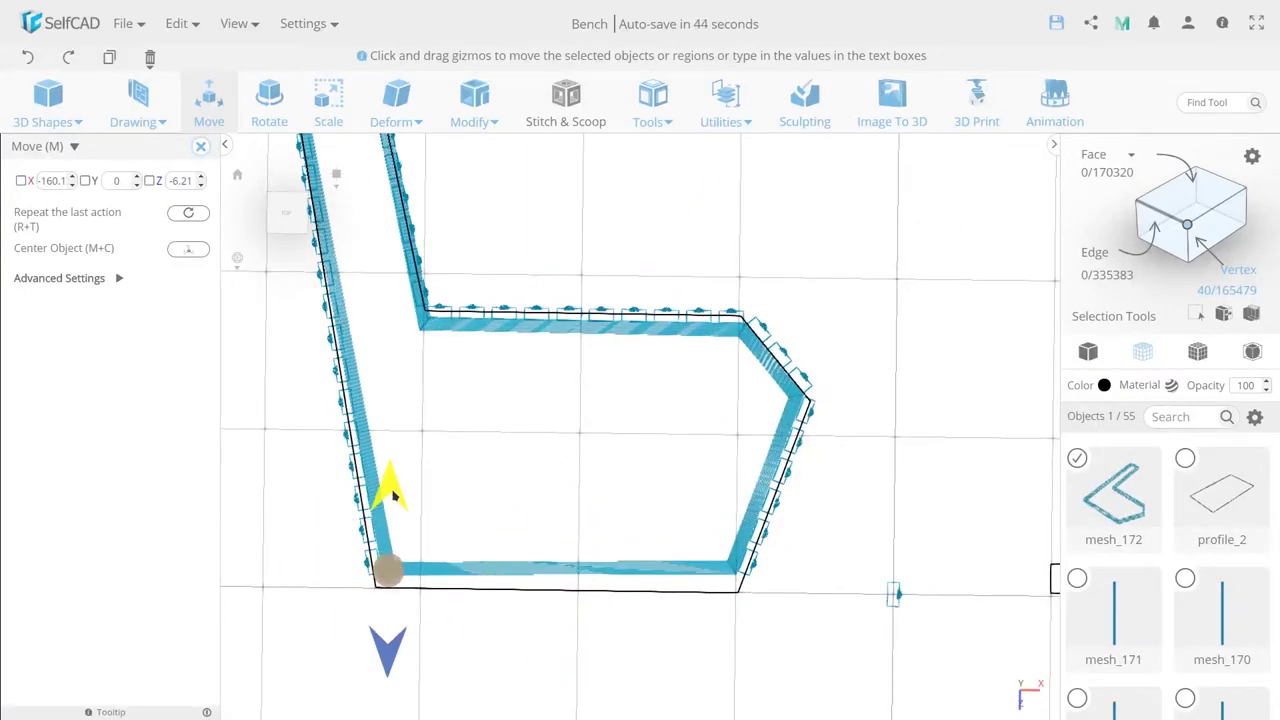
middle_click_drag(718, 612, 680, 420)
Shift the backrest's top corner vertices left to match the profile
left_click_drag(980, 430, 880, 500)
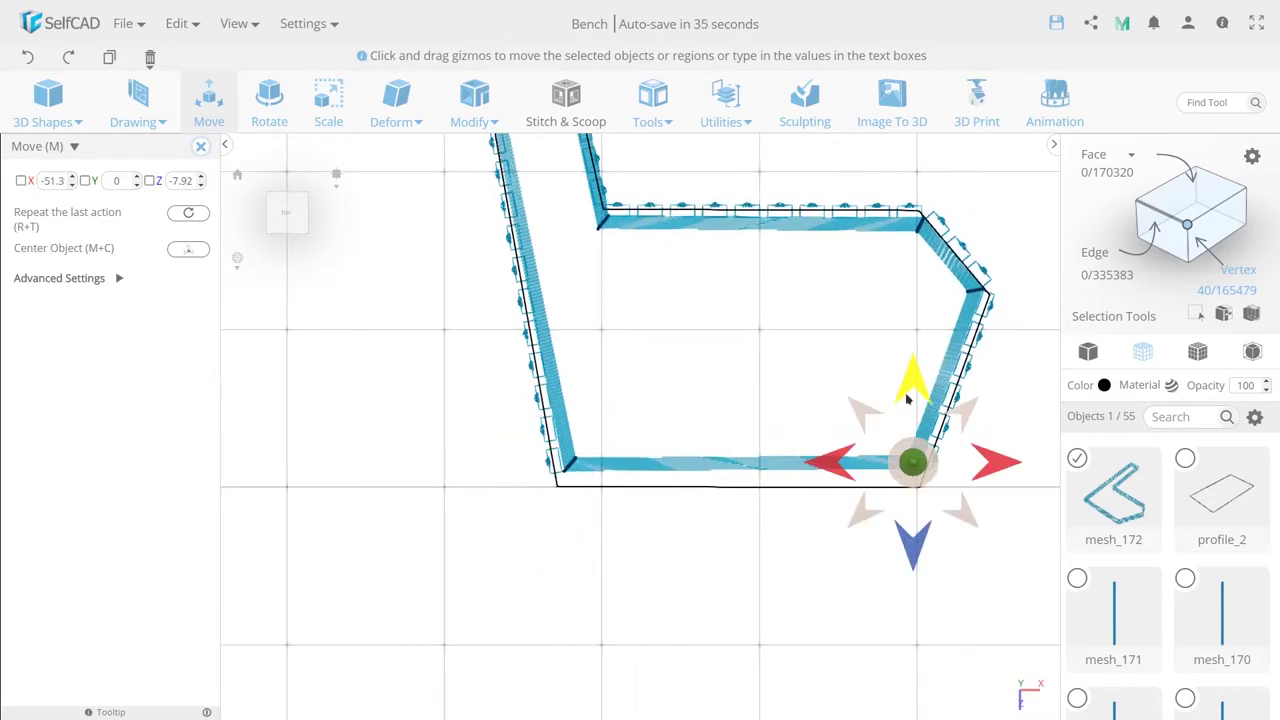
middle_click_drag(616, 216, 757, 414)
left_click(614, 243)
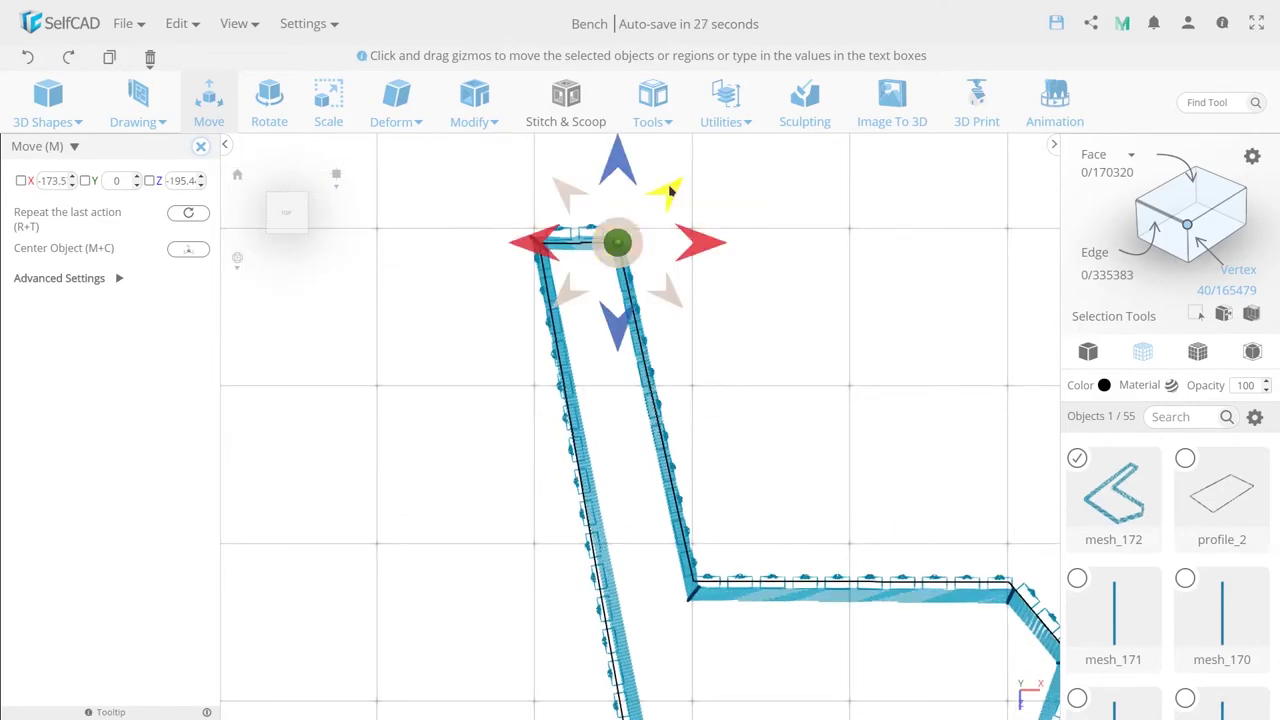
left_click(692, 592)
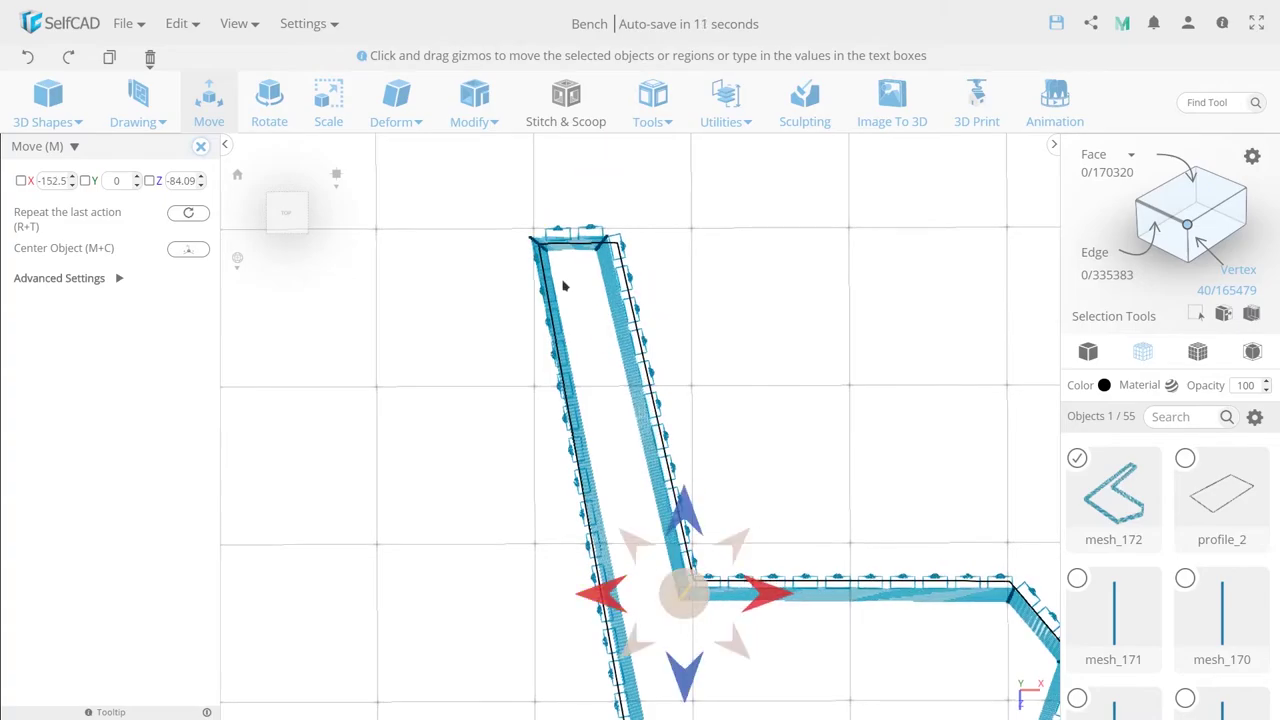
left_click(601, 242)
left_click_drag(679, 255, 632, 250)
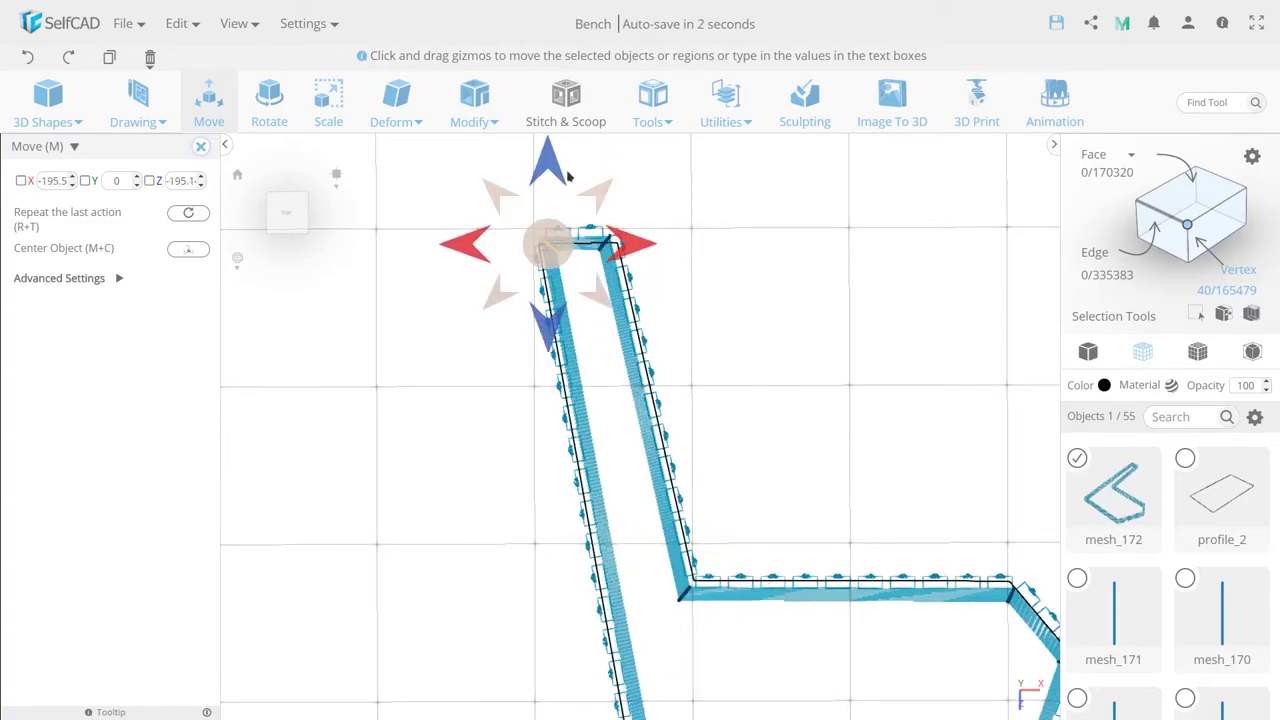
Check the frame's top and bottom-left corner vertices, then return to Mesh selection mode
left_click(610, 243)
scroll(640, 450, "down", 5)
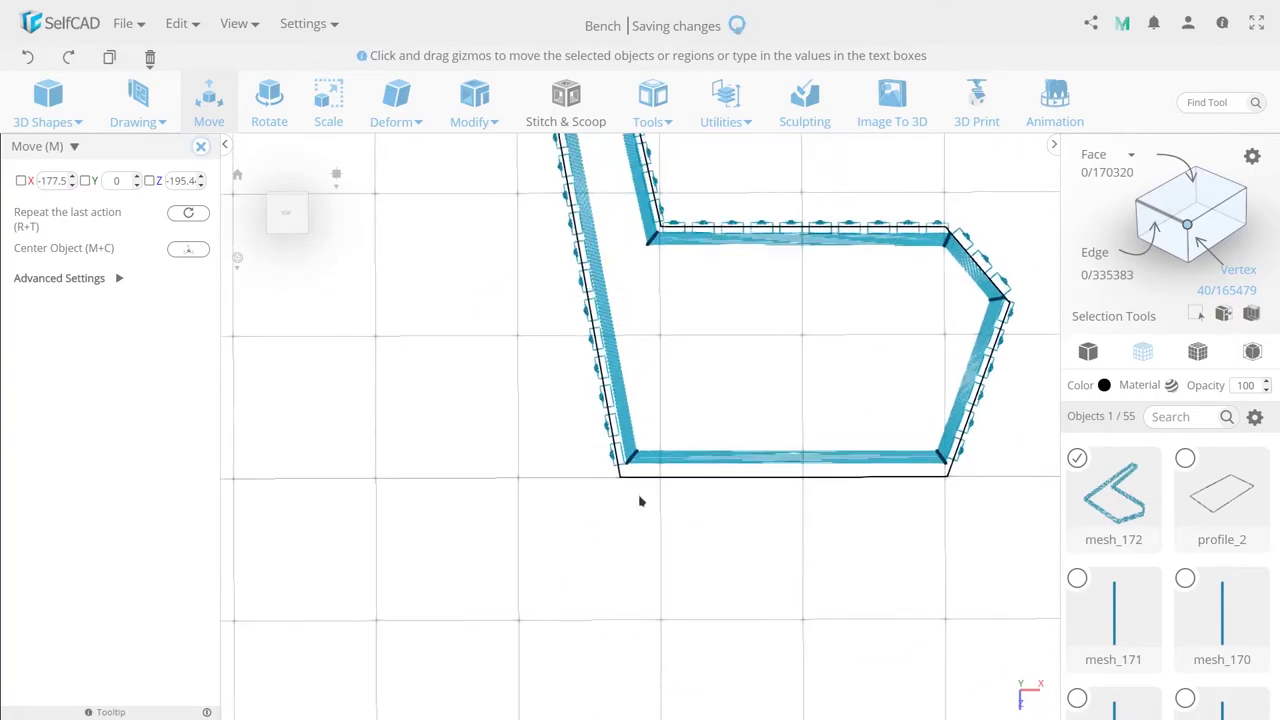
left_click(621, 510)
scroll(720, 410, "down", 3)
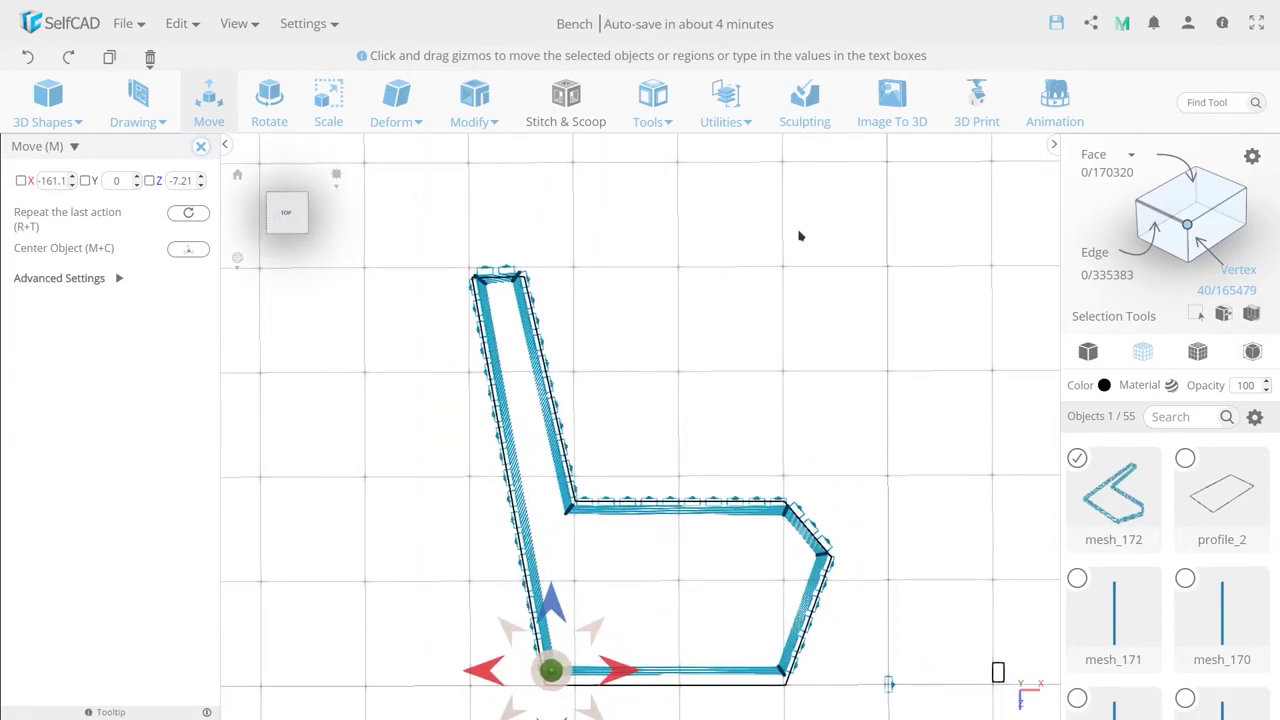
left_click(1088, 351)
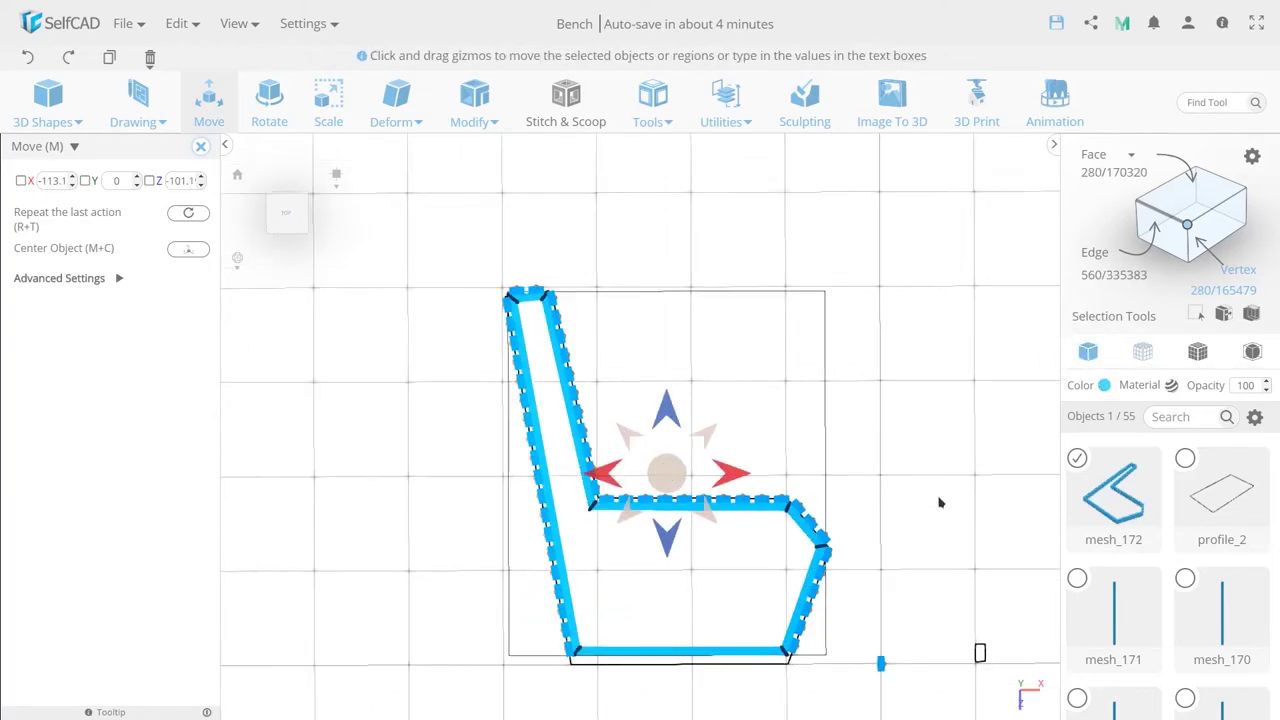
Delete the leftover vertical profile line, profile_2
mouse_move(940, 502)
left_mouse_down()
mouse_move(844, 471)
mouse_move(937, 483)
mouse_move(989, 448)
left_mouse_up()
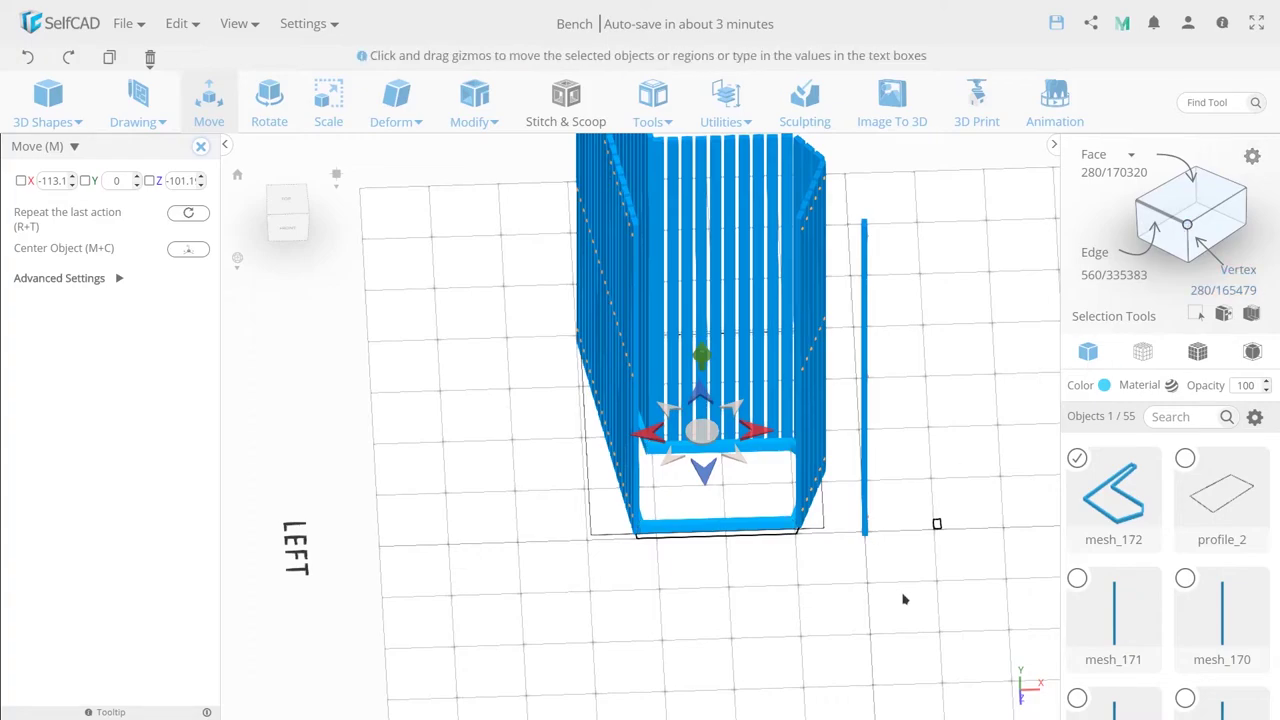
left_click_drag(978, 590, 848, 500)
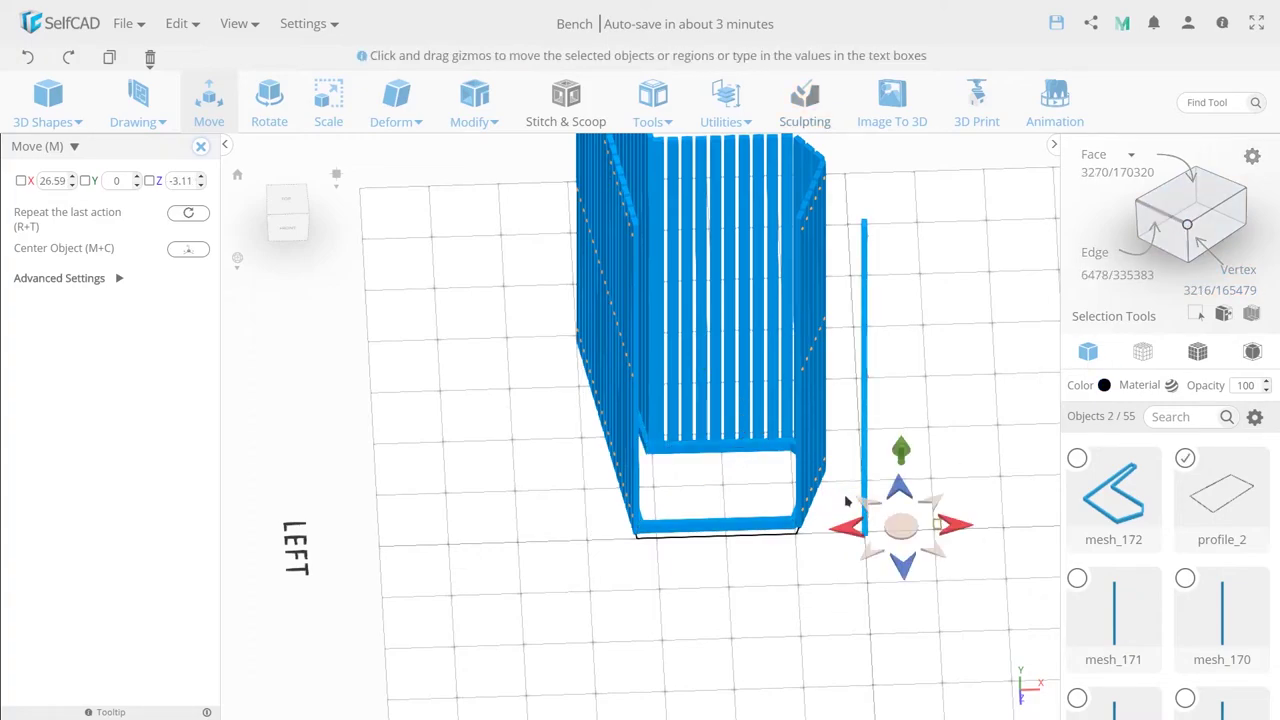
key("Delete")
key("Return")
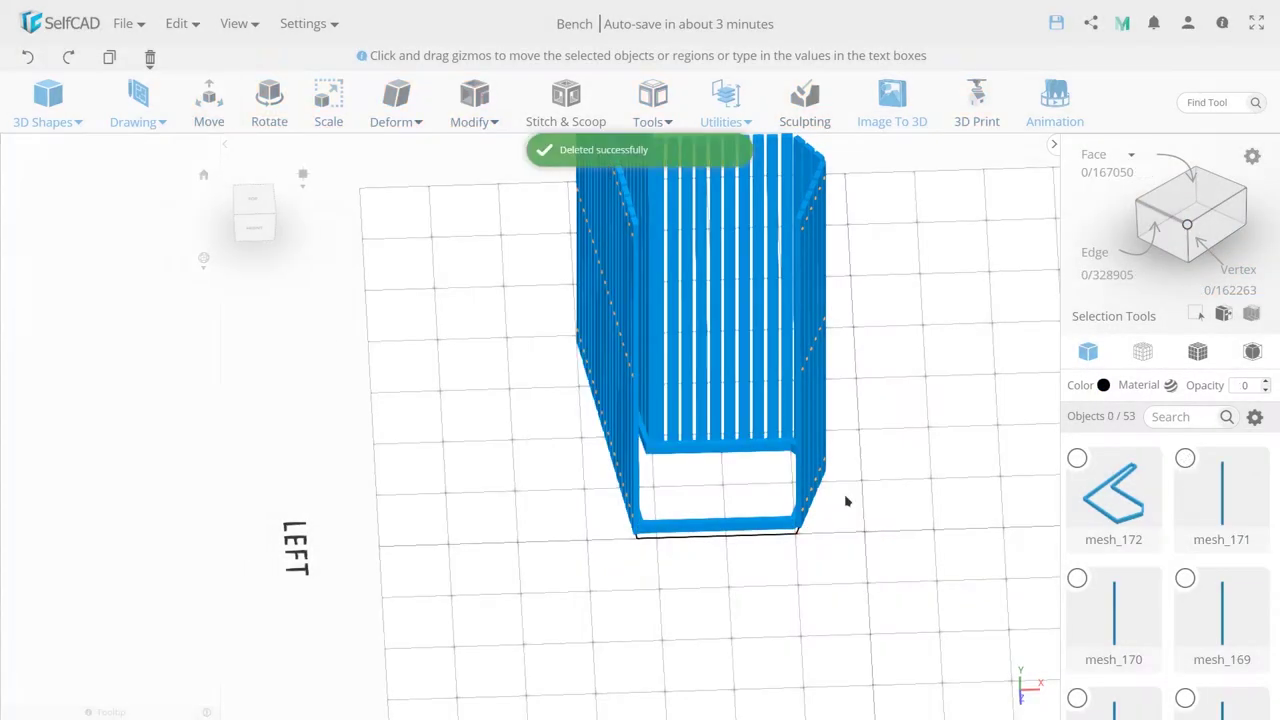
scroll(713, 430, "down", 3)
scroll(713, 430, "down", 2)
Select all bench objects, rotate them 270° about X and lower them to Y 0
left_click_drag(814, 571, 586, 326)
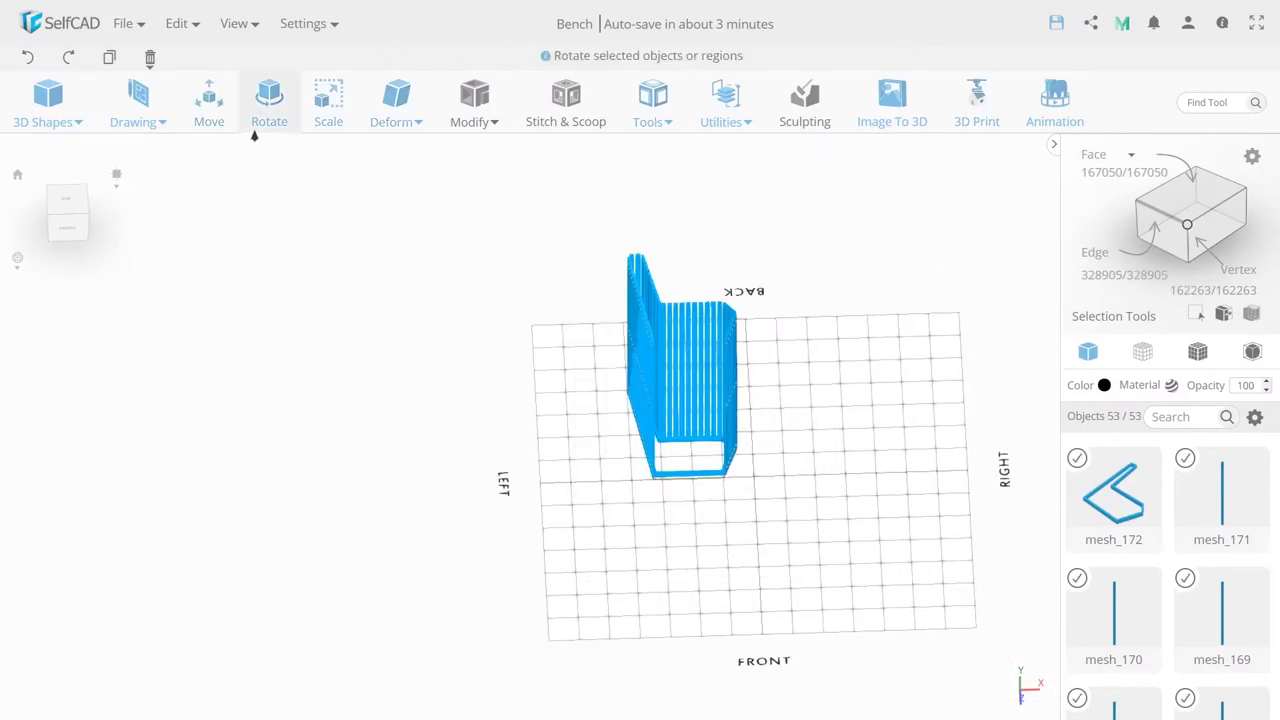
left_click(258, 120)
right_click_drag(871, 443, 596, 360)
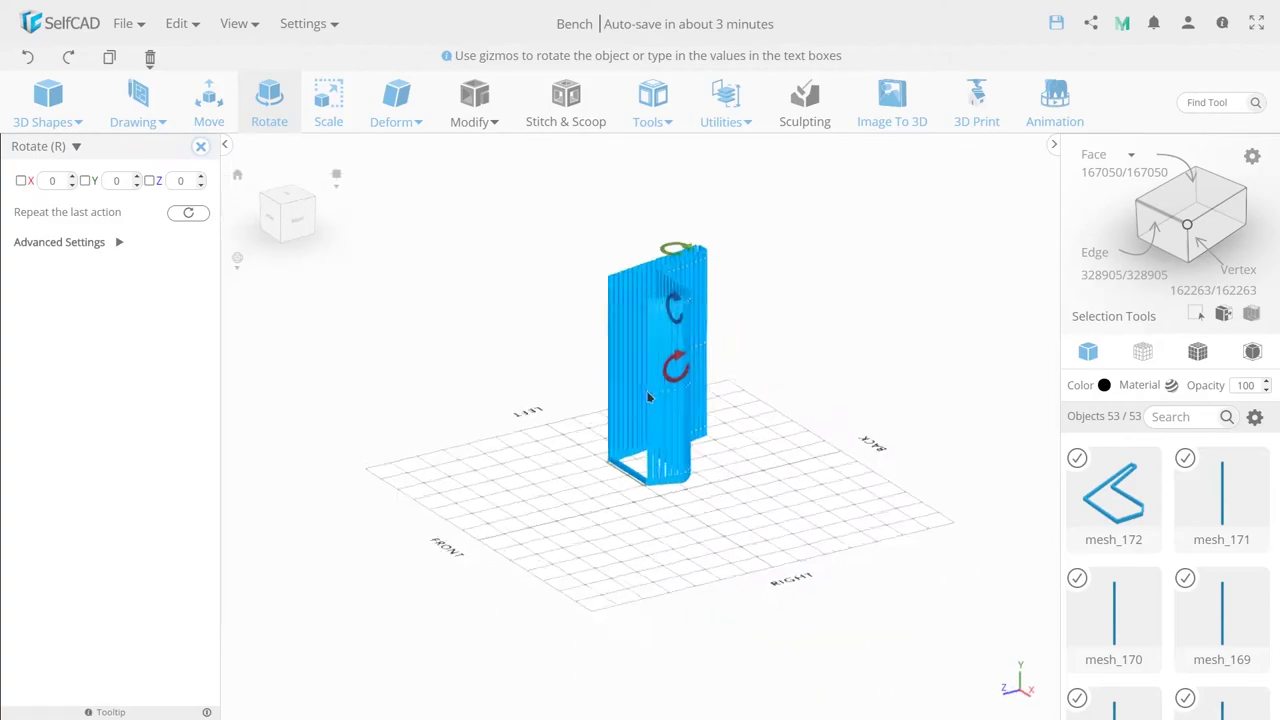
left_click_drag(657, 355, 684, 458)
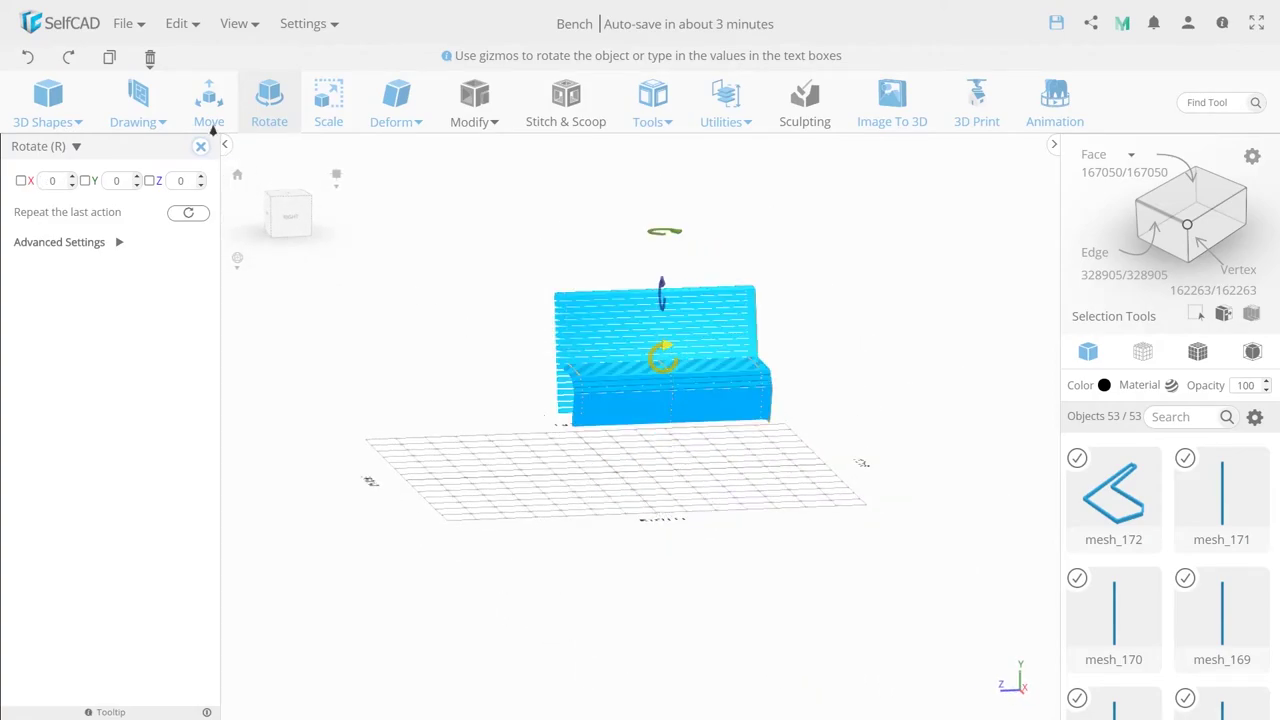
left_click(210, 118)
left_click_drag(673, 356, 668, 372)
right_click_drag(668, 372, 670, 387)
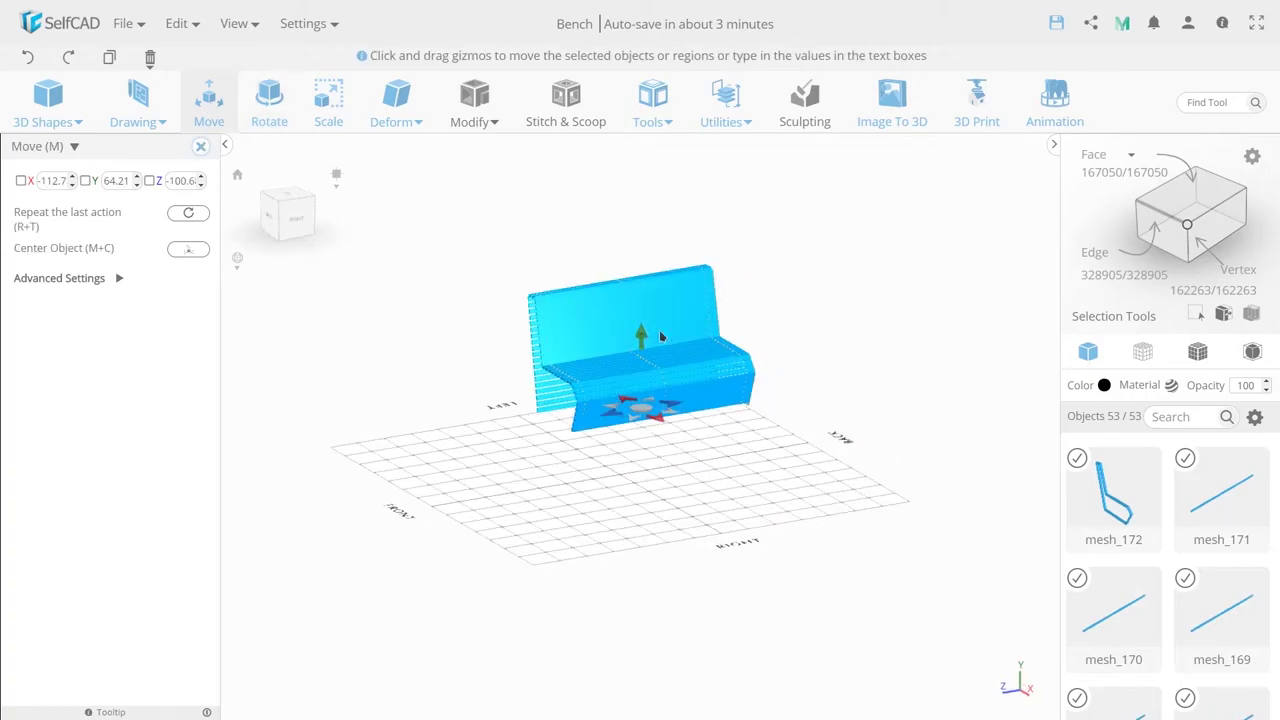
scroll(698, 393, "up", 3)
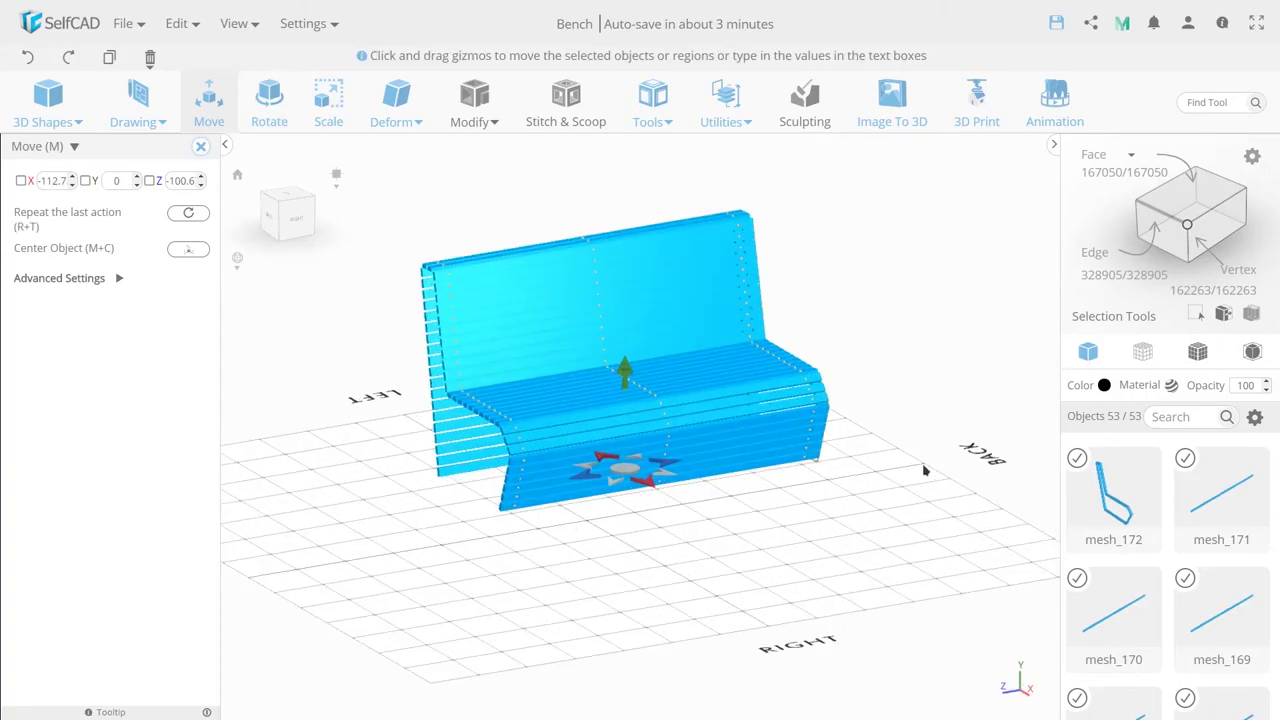
right_click_drag(923, 466, 658, 470)
Deselect everything and delete the old profile_1 outline object
left_click(700, 607)
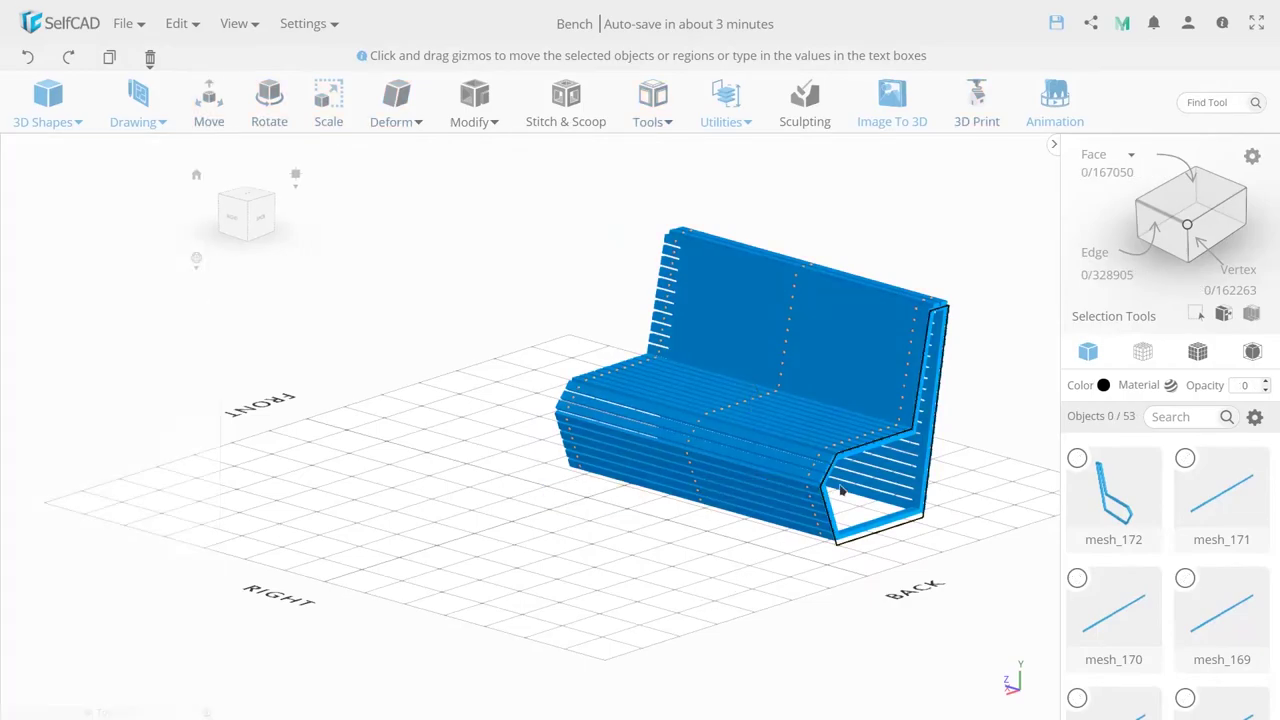
scroll(1113, 530, "down", 3)
scroll(1113, 532, "down", 6)
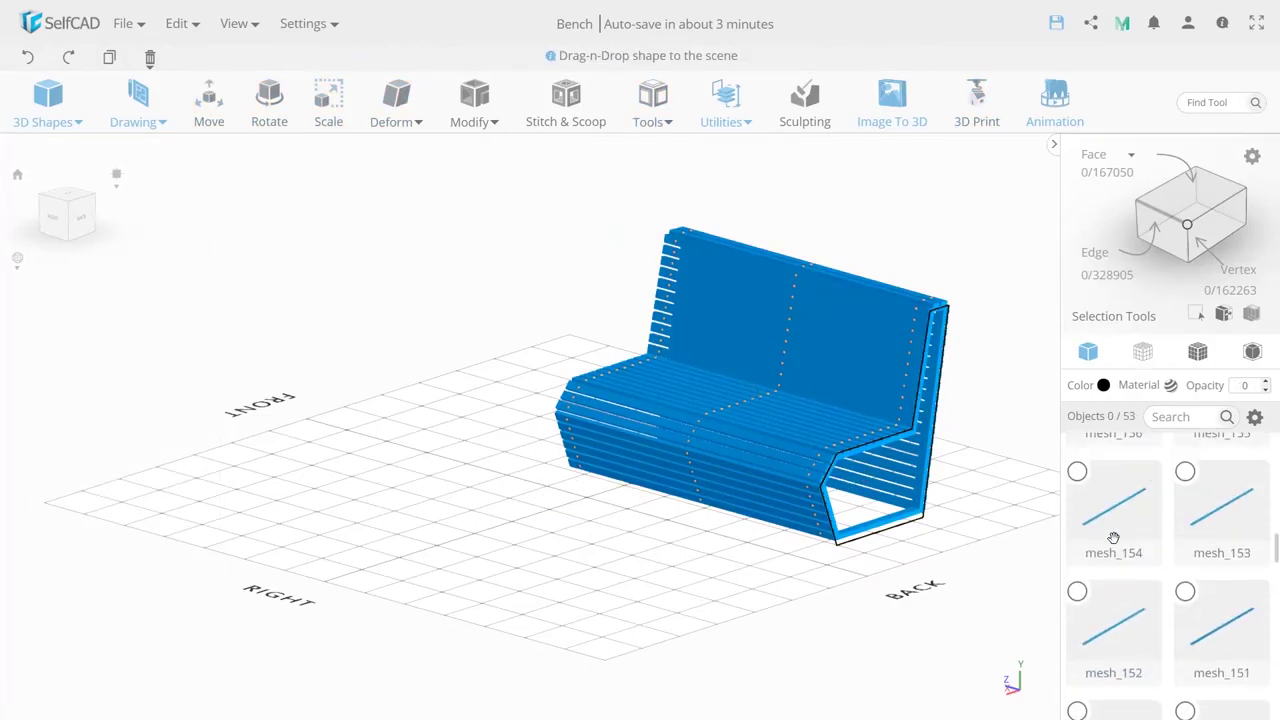
scroll(1113, 540, "down", 7)
scroll(1112, 567, "down", 4)
scroll(1112, 567, "down", 5)
left_click(1076, 644)
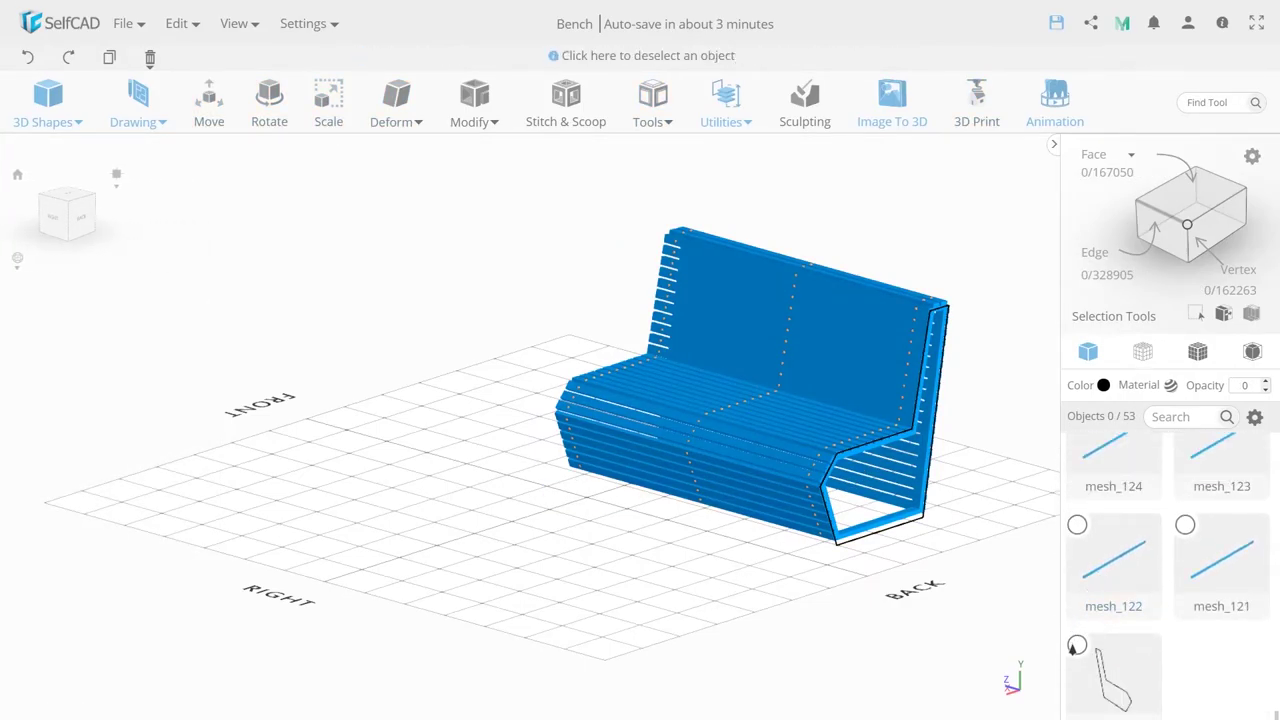
key("Delete")
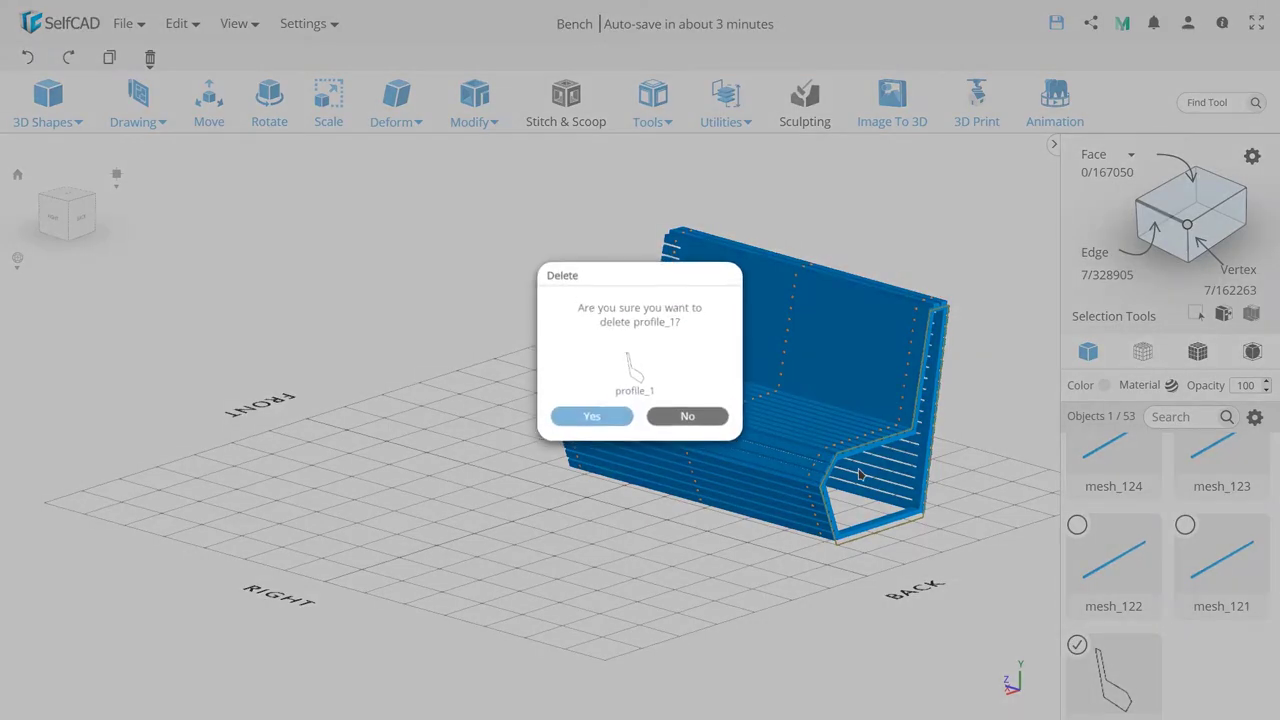
key("Return")
Shift side frame mesh_172 4 units along Z and make 2 offset copies 160 apart
left_click(852, 460)
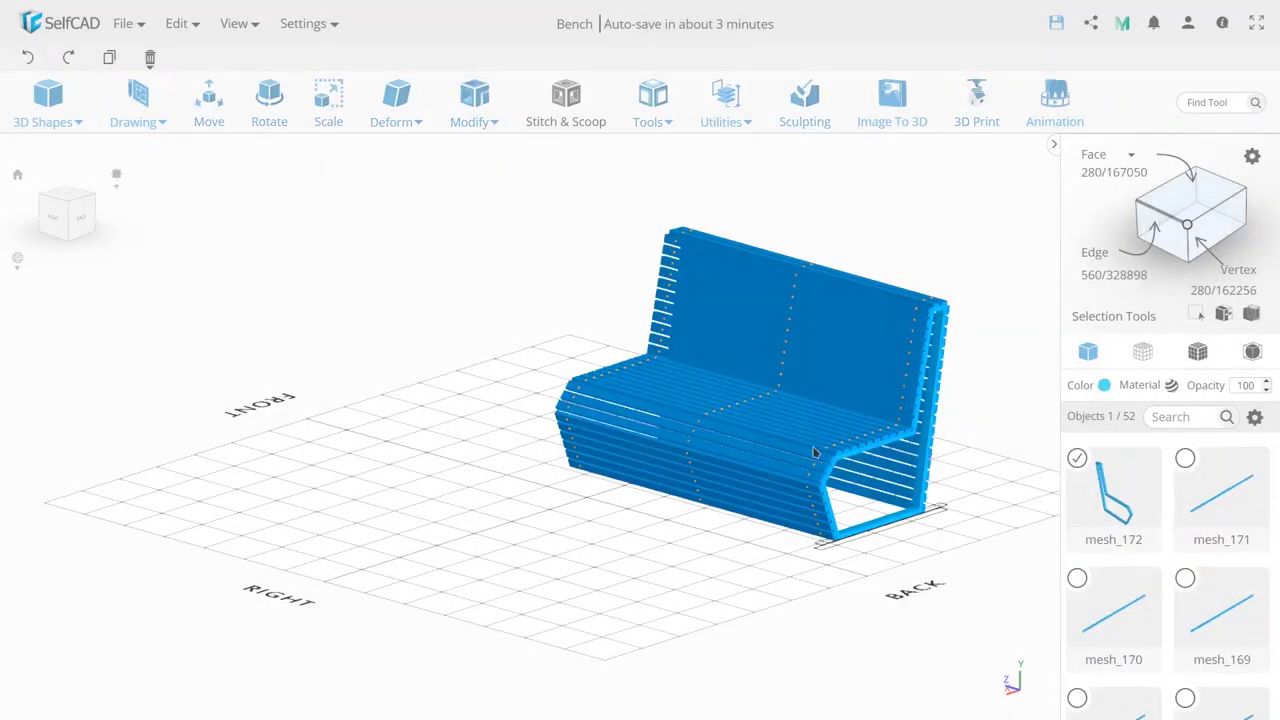
left_click(218, 115)
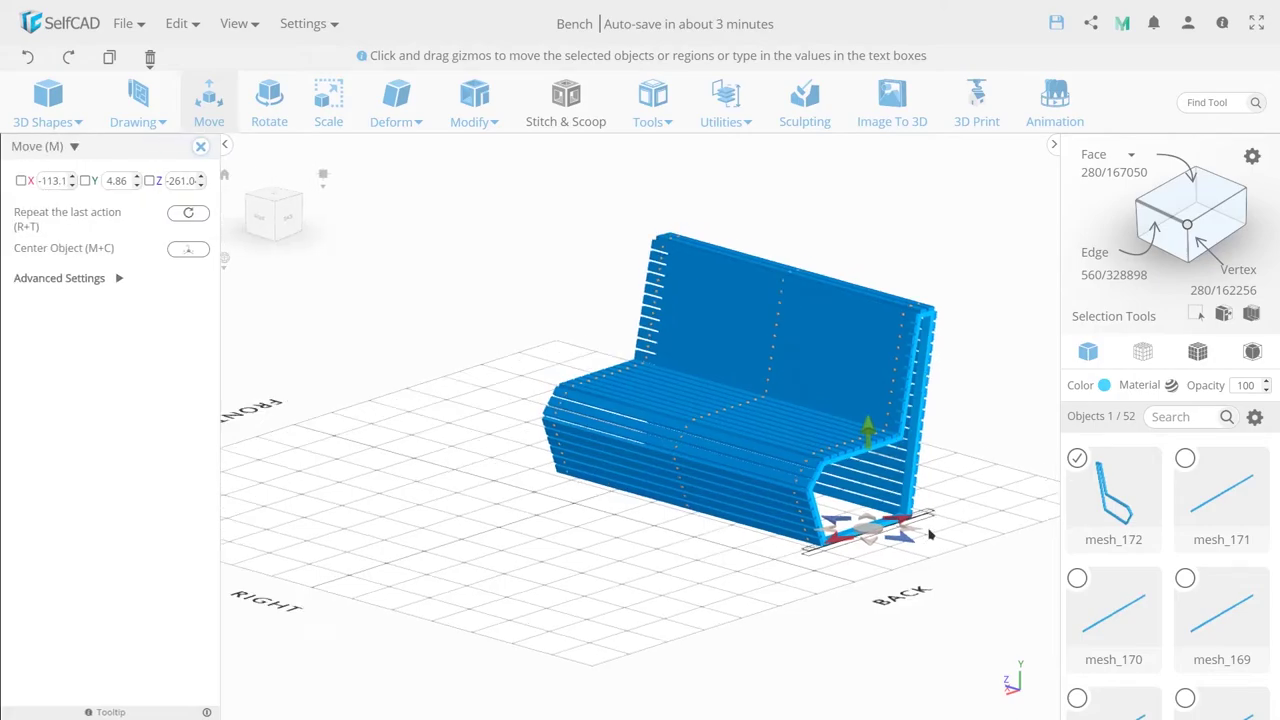
left_click_drag(755, 550, 748, 548)
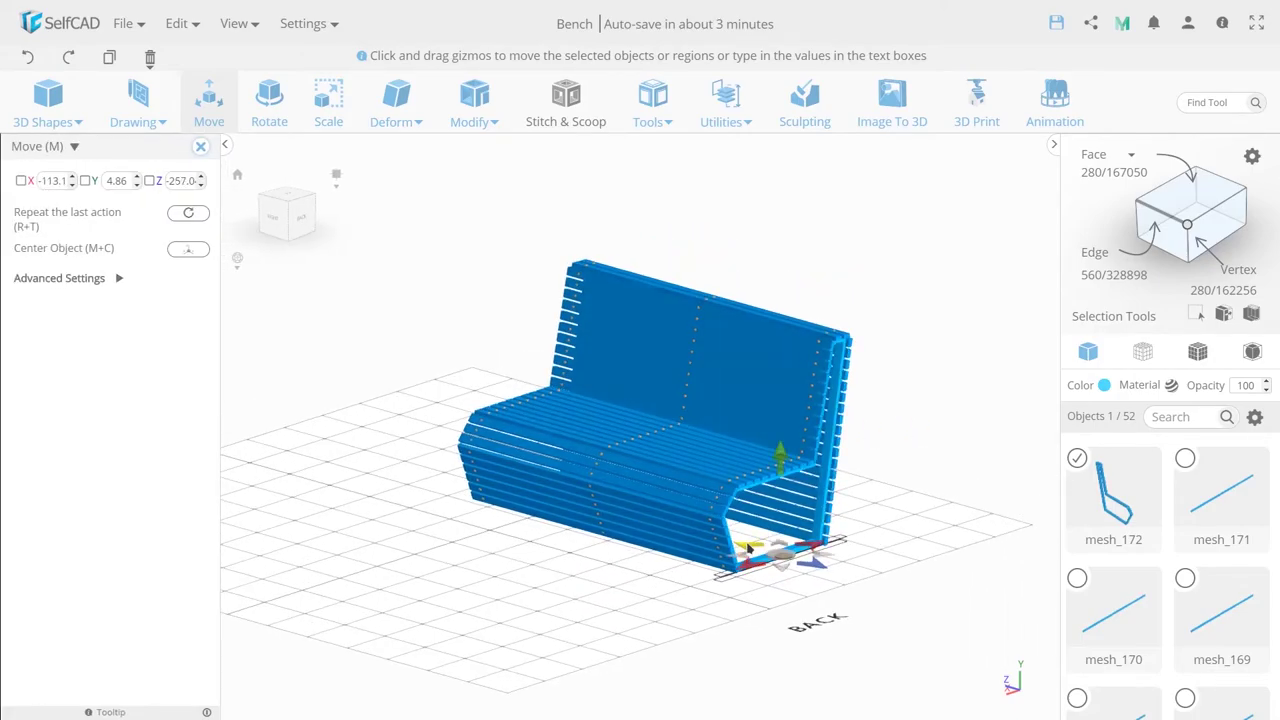
left_click(721, 107)
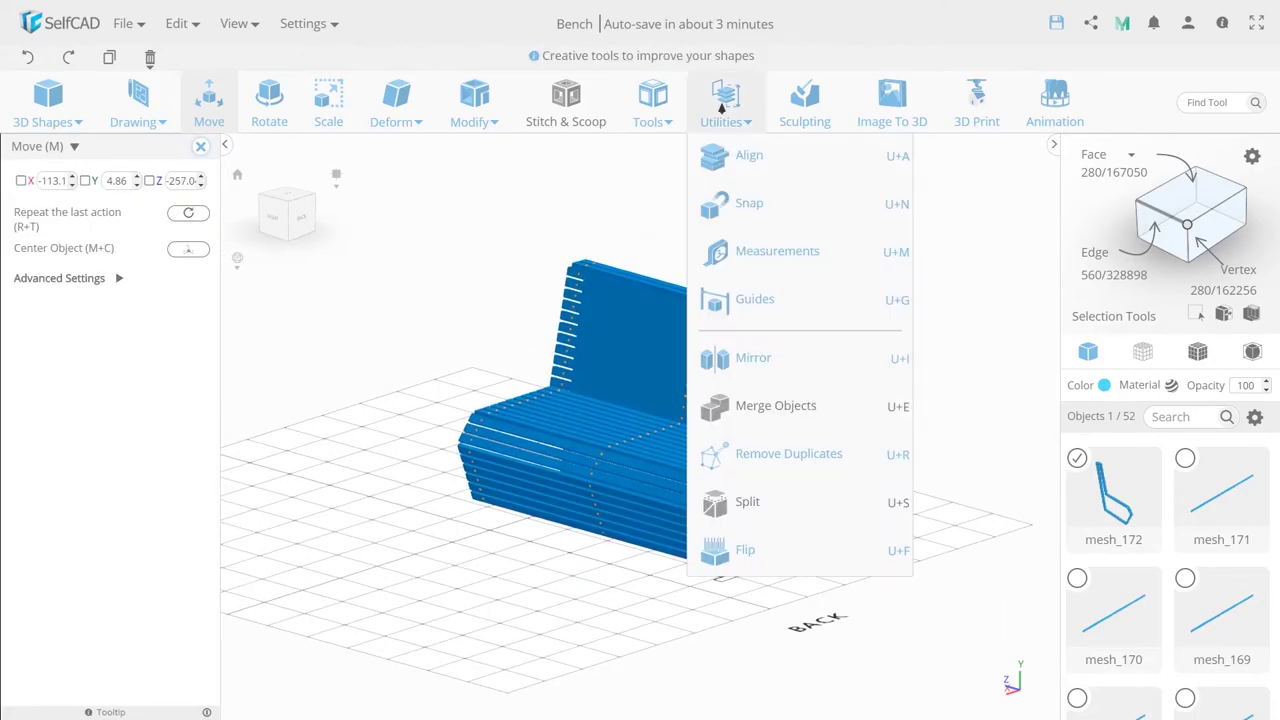
left_click(652, 108)
left_click(677, 152)
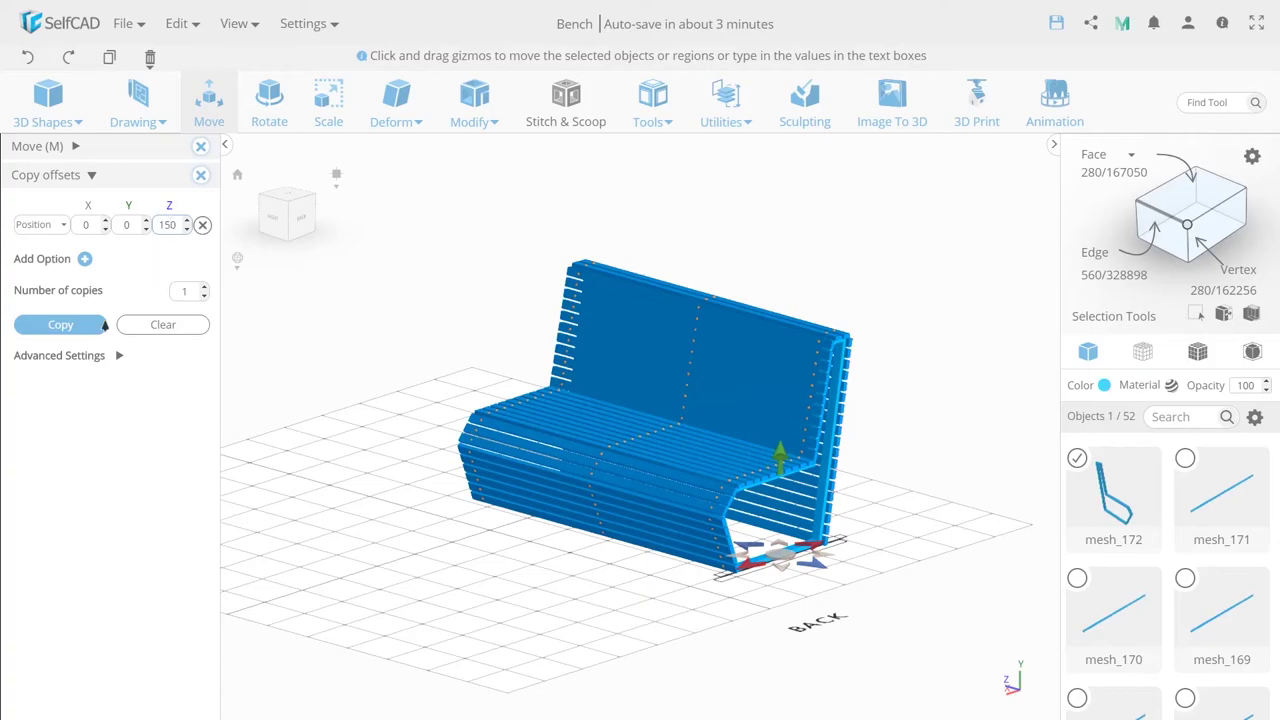
left_click(86, 330)
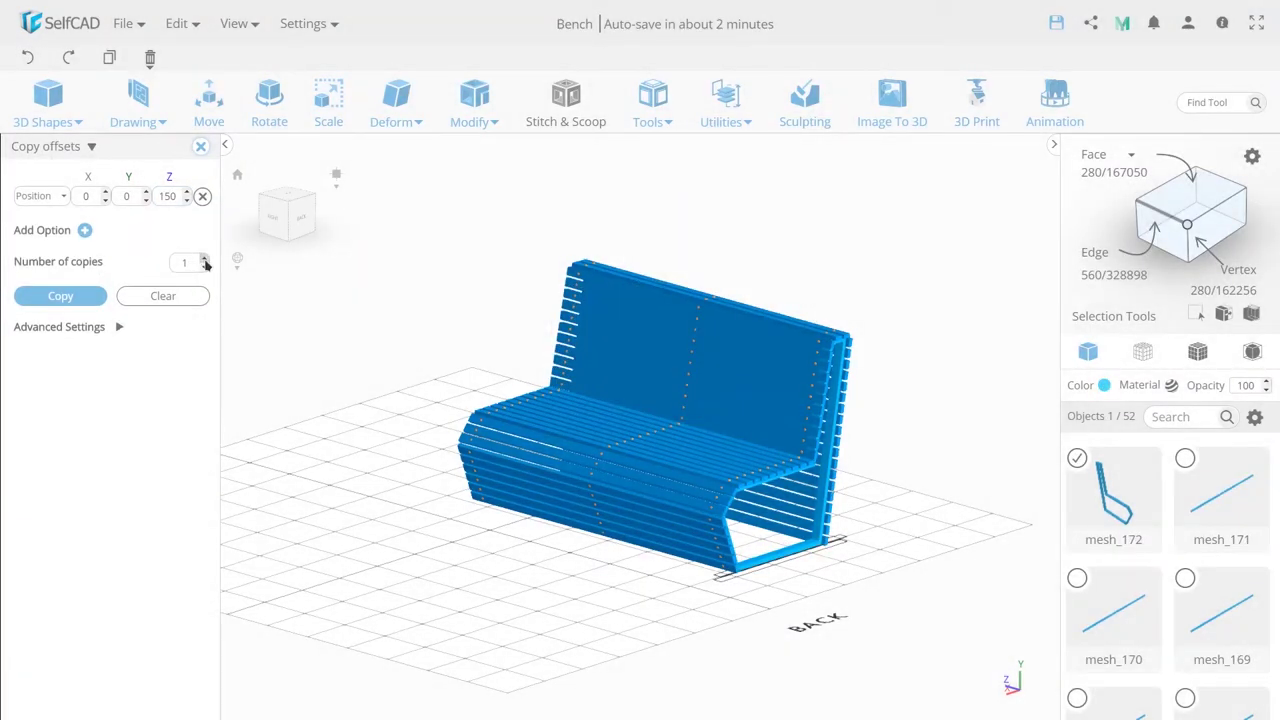
left_click(204, 260)
type("160")
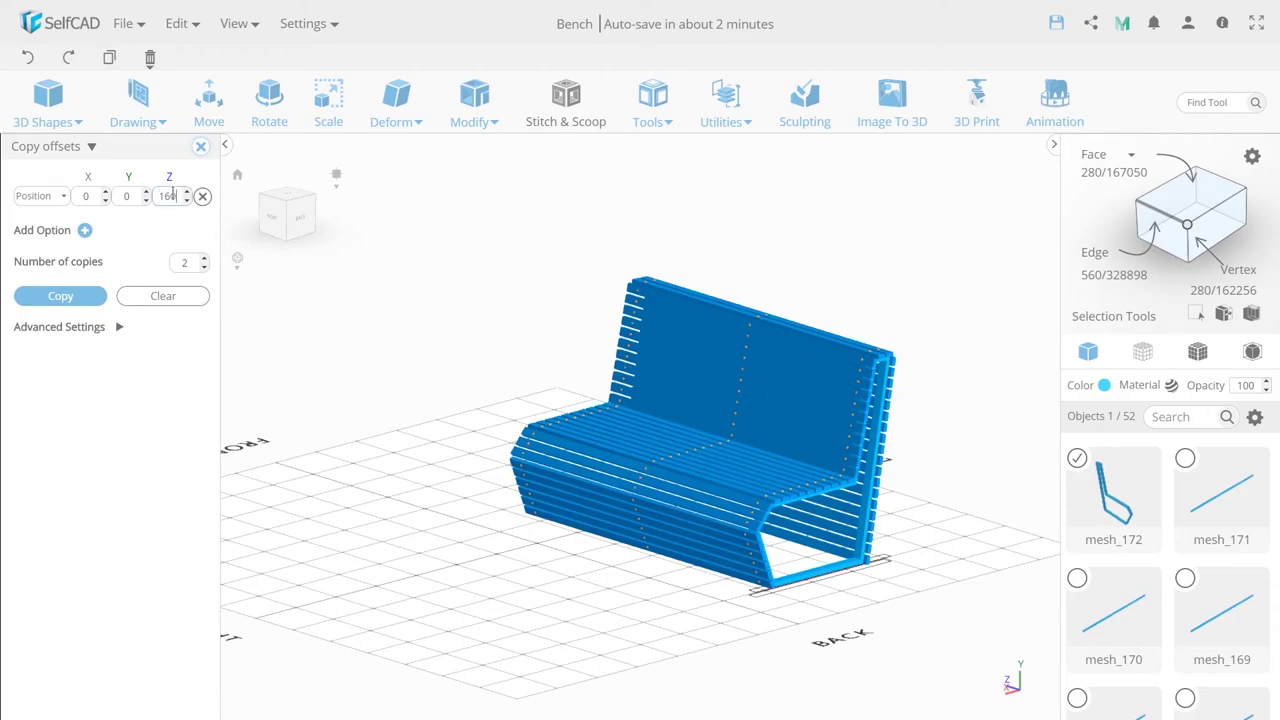
left_click(108, 296)
Check the copies and select the copied frame mesh_172 (7) for moving
left_click_drag(560, 420, 323, 477)
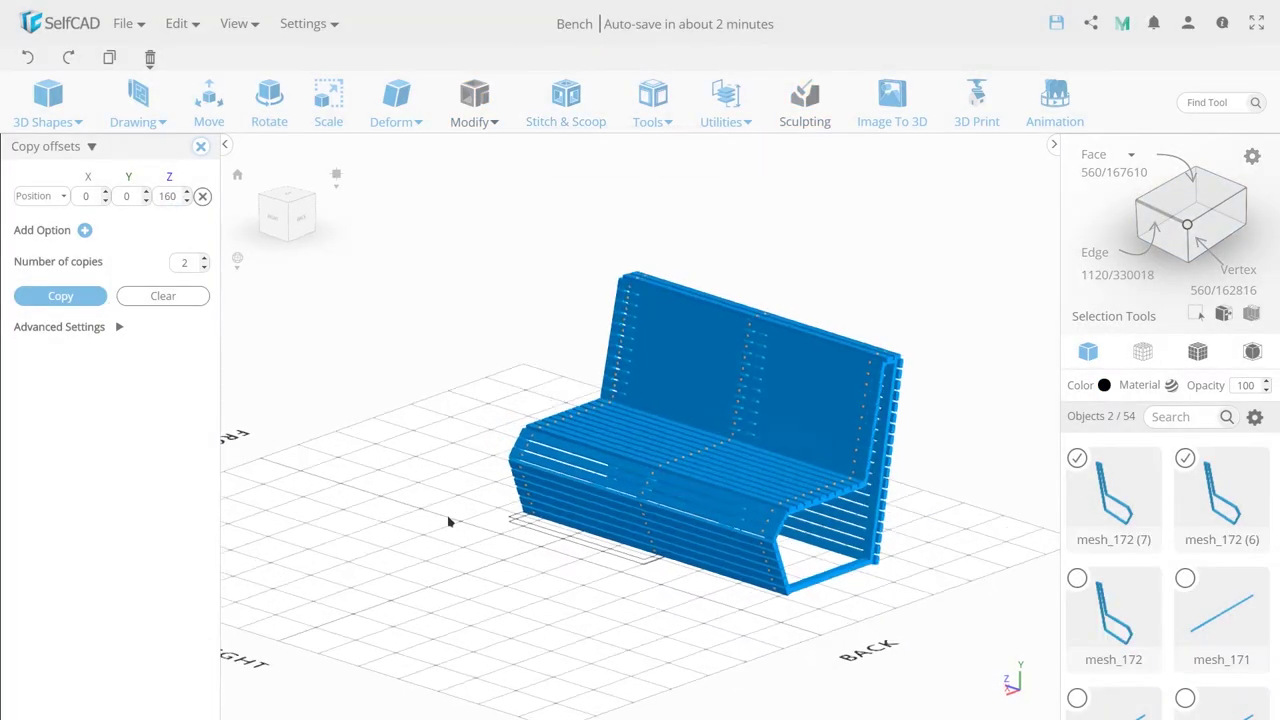
left_click_drag(682, 525, 648, 530)
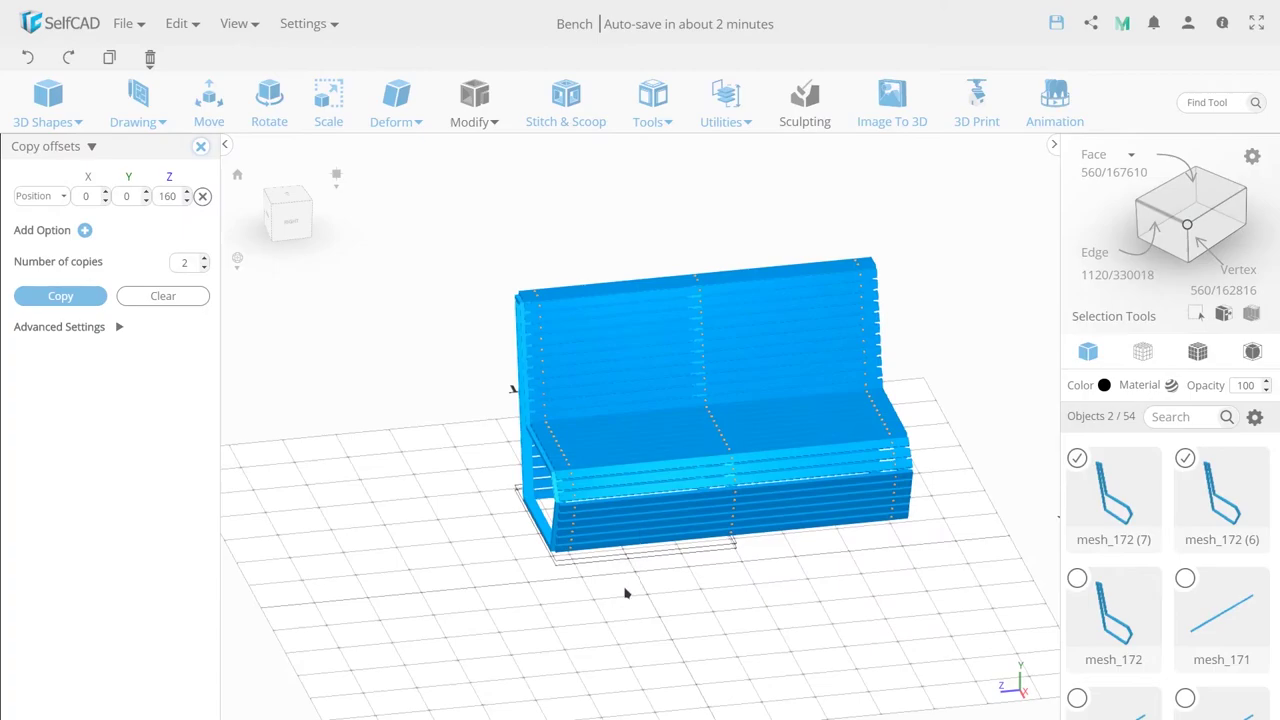
left_click(518, 490)
left_click(539, 451)
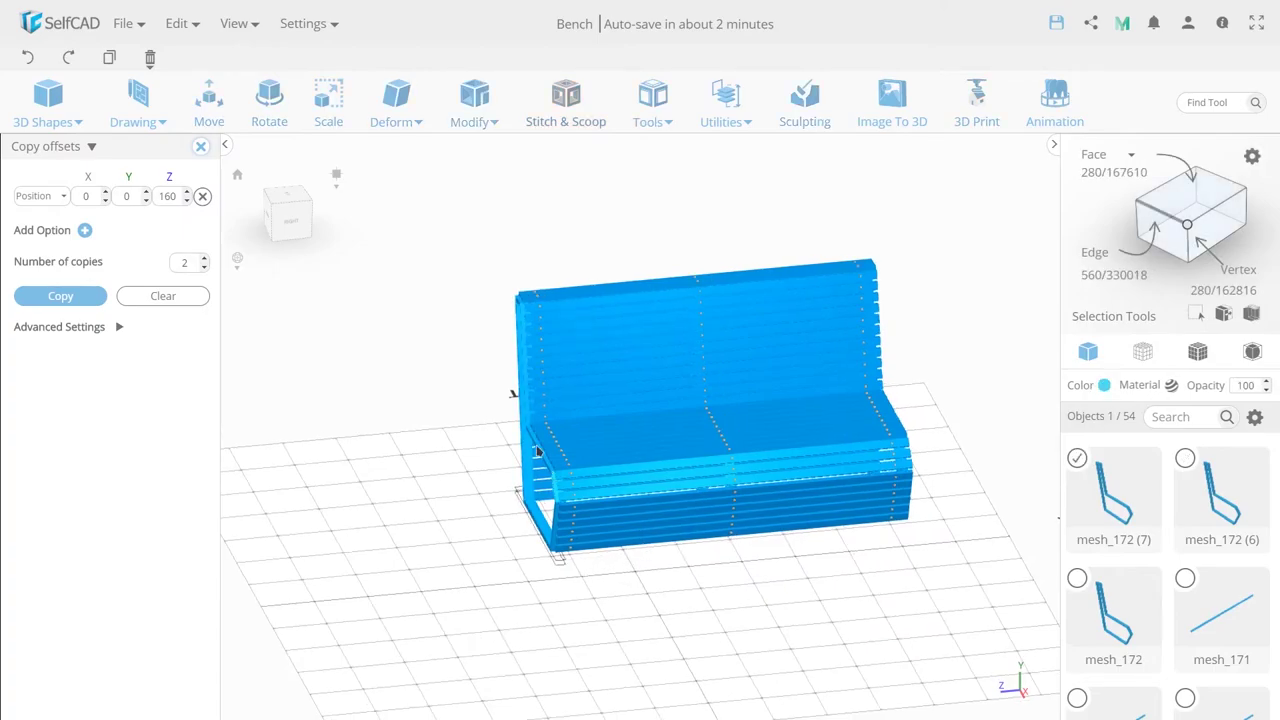
left_click(208, 95)
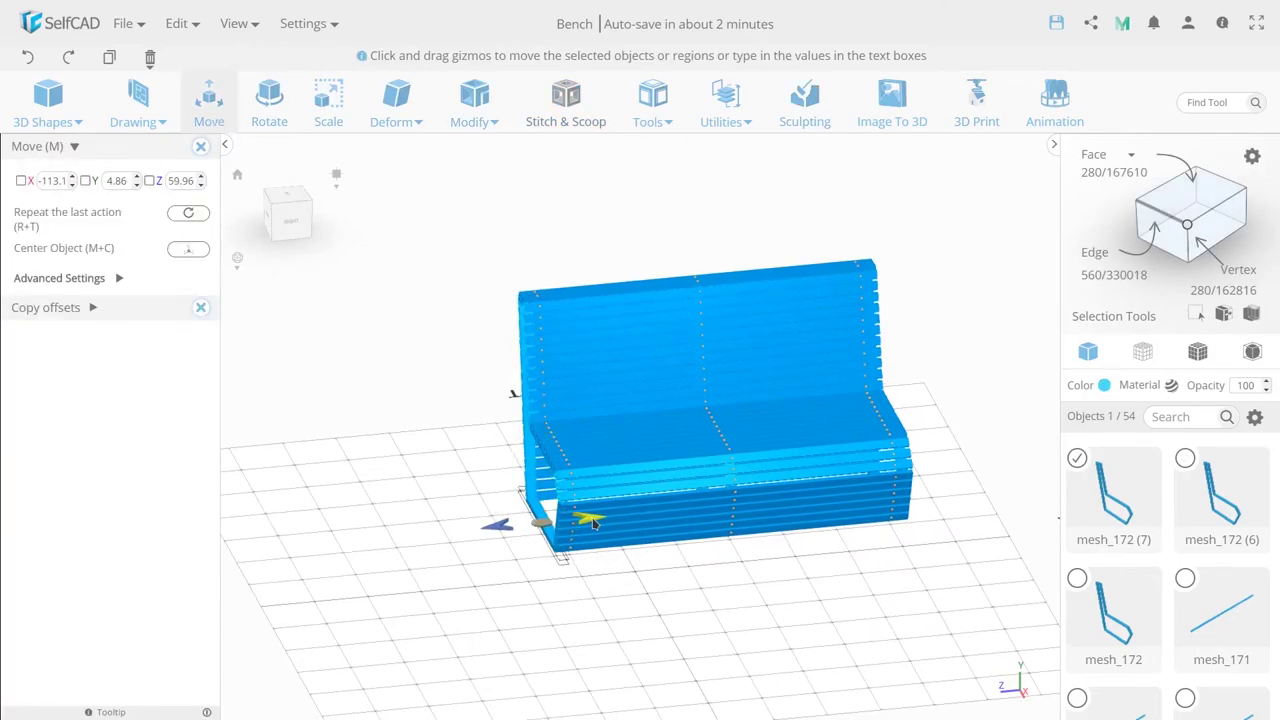
mouse_move(823, 649)
left_mouse_down()
mouse_move(668, 631)
mouse_move(851, 589)
left_mouse_up()
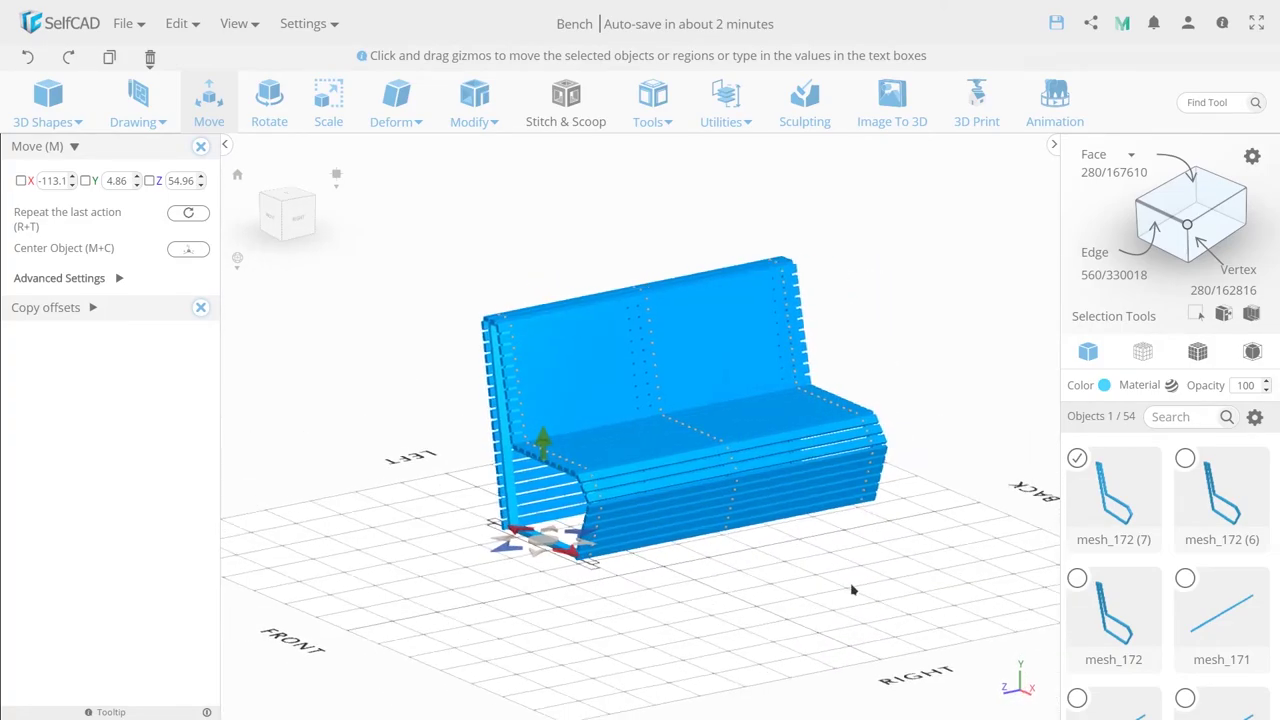
left_click(839, 586)
Select the frame at the bench's left end and view it from under the seat
scroll(1130, 553, "down", 5)
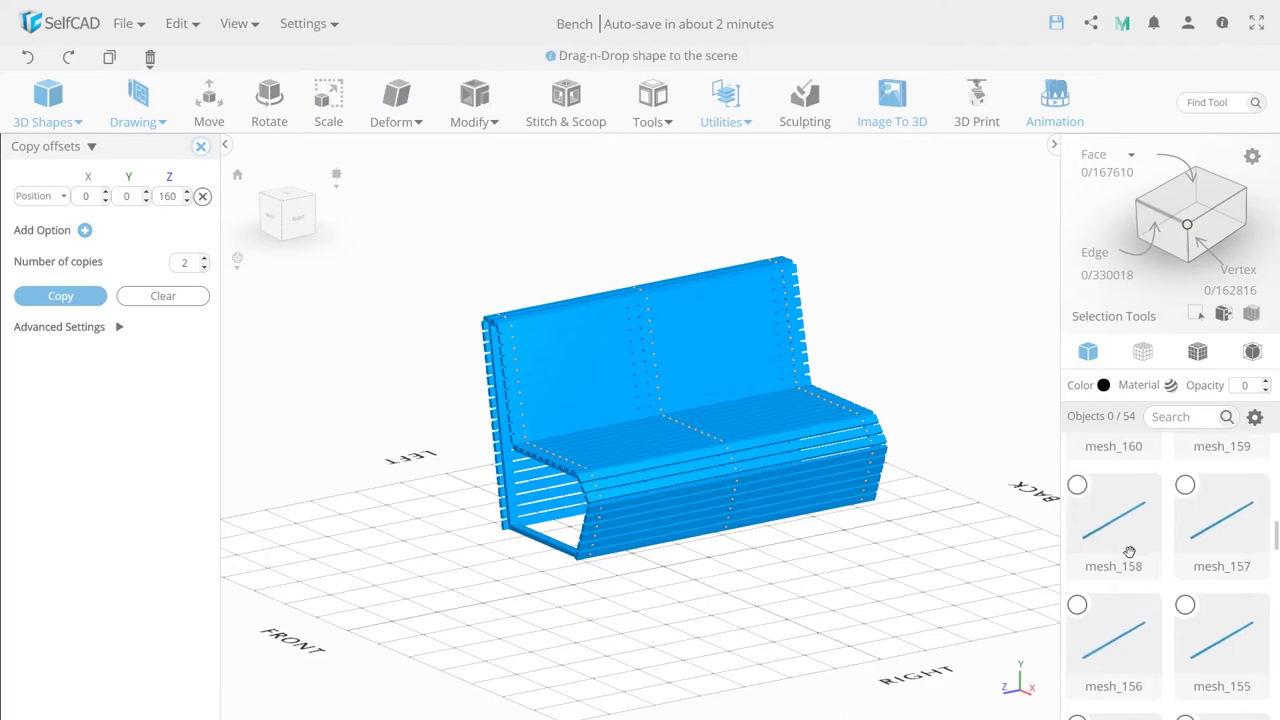
scroll(1130, 553, "down", 3)
scroll(1130, 553, "down", 4)
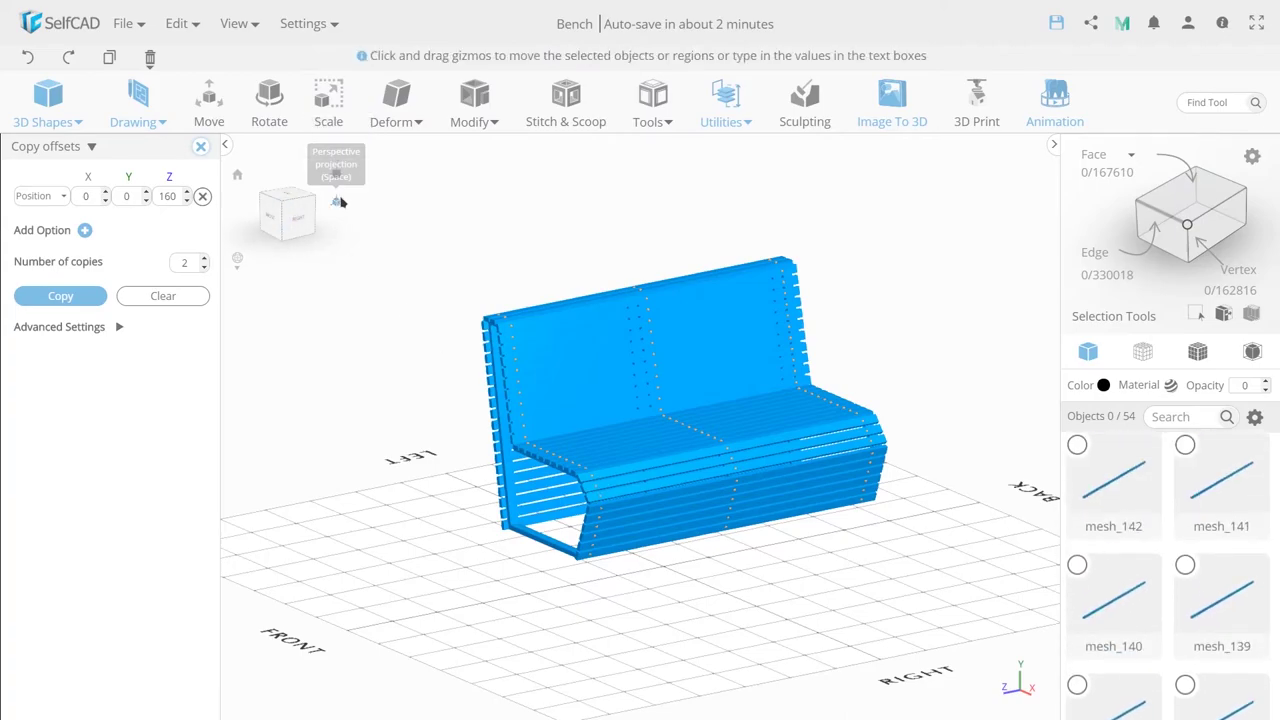
scroll(357, 217, "up", 5)
scroll(477, 404, "down", 2)
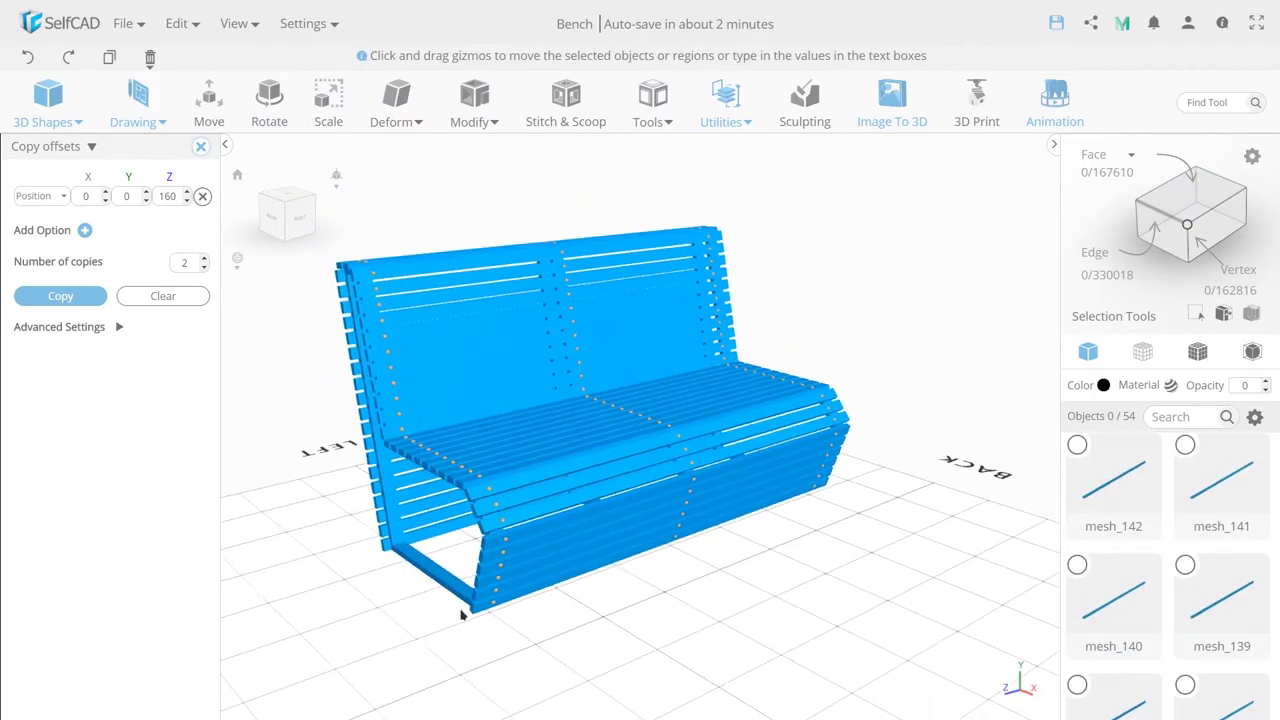
left_click(445, 592)
mouse_move(789, 581)
left_mouse_down()
mouse_move(491, 583)
mouse_move(383, 554)
left_mouse_up()
left_click_drag(853, 601, 910, 692)
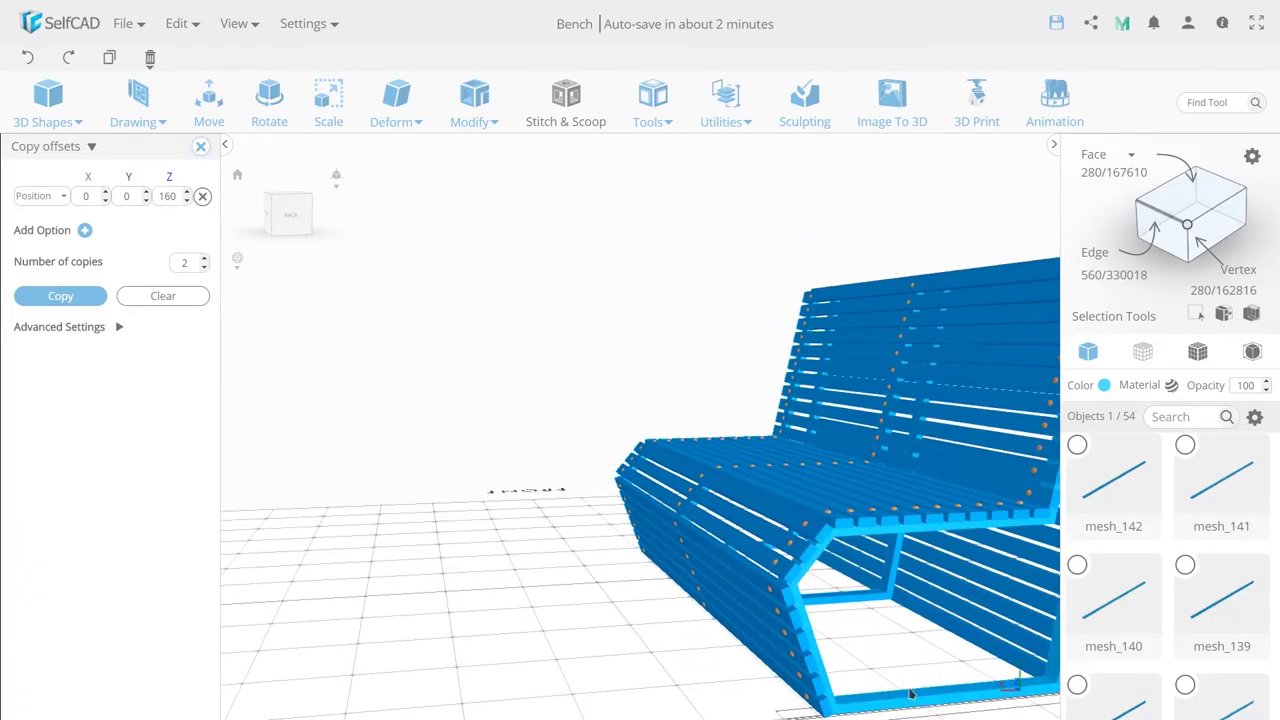
Give the selected side frame the dark Metal 1 texture
left_click(1170, 385)
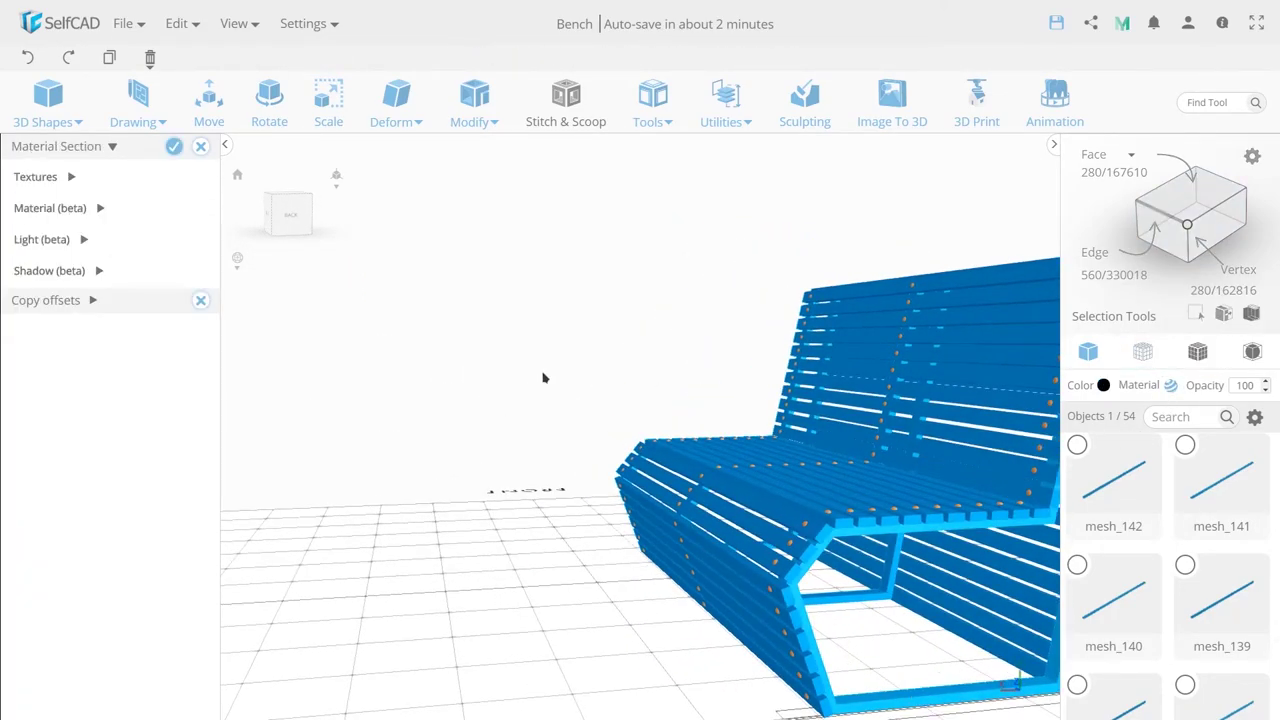
left_click(72, 177)
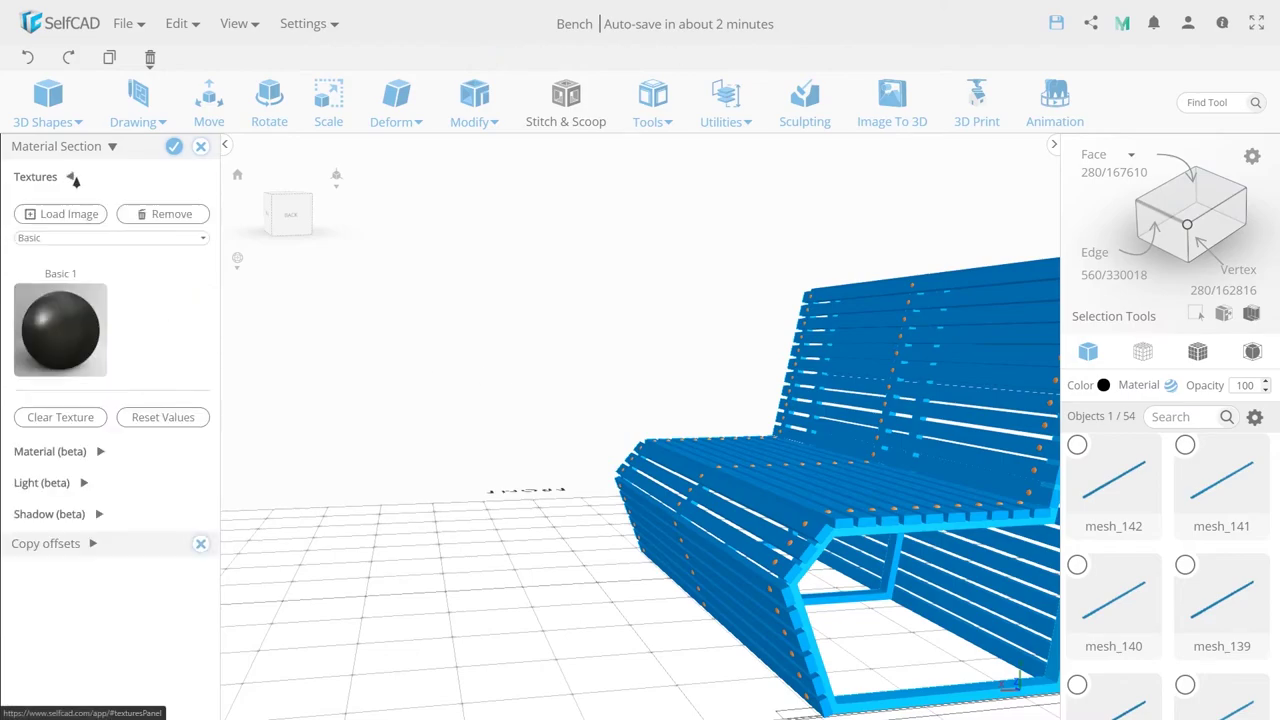
left_click(64, 240)
left_click(54, 287)
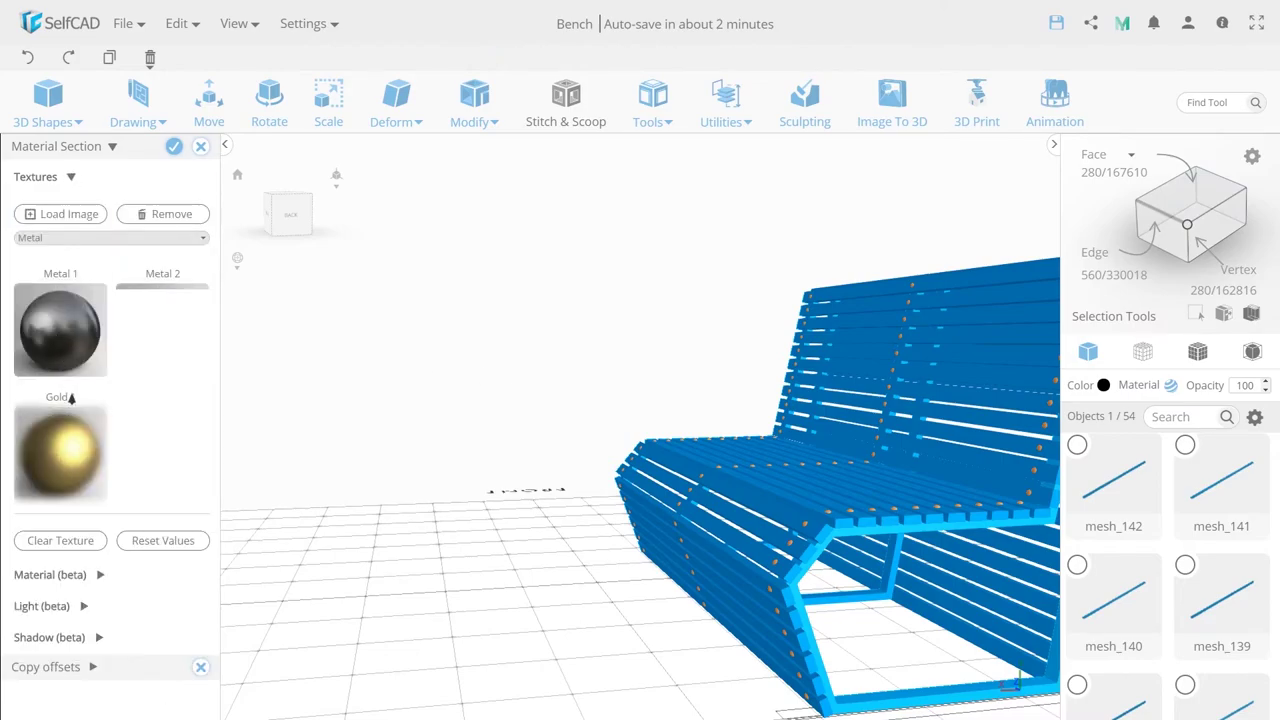
left_click(74, 350)
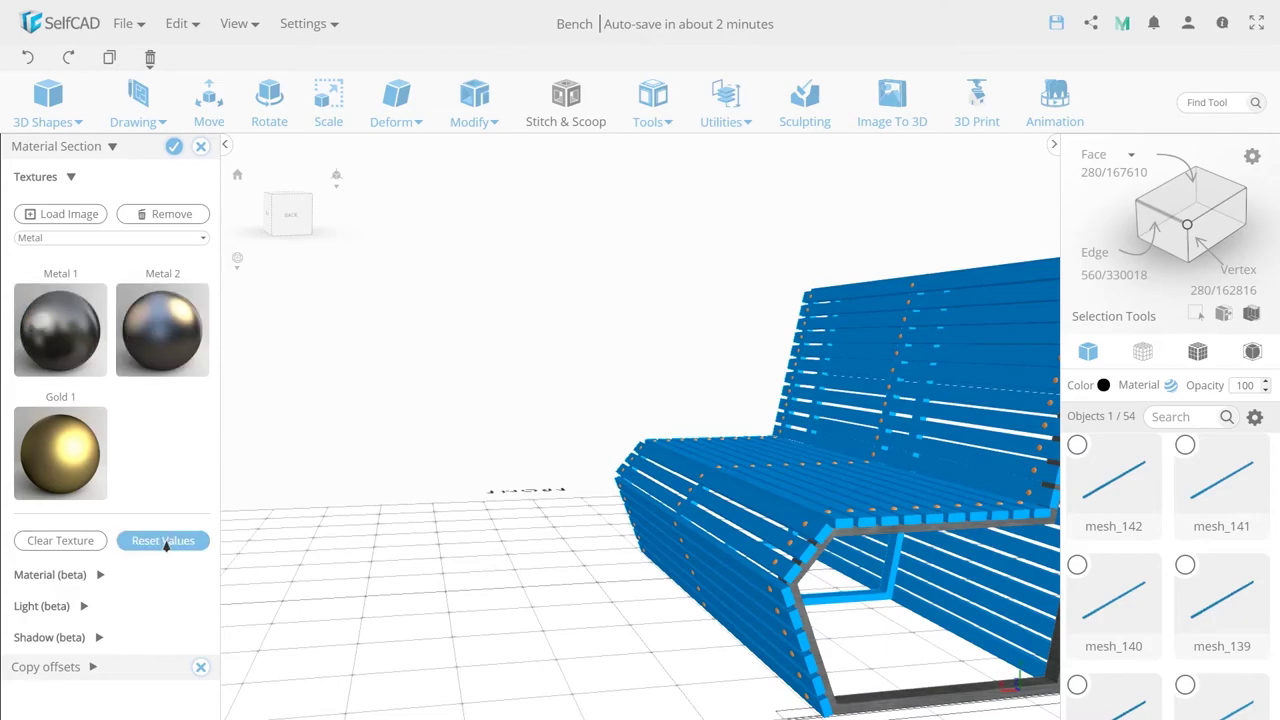
left_click(174, 147)
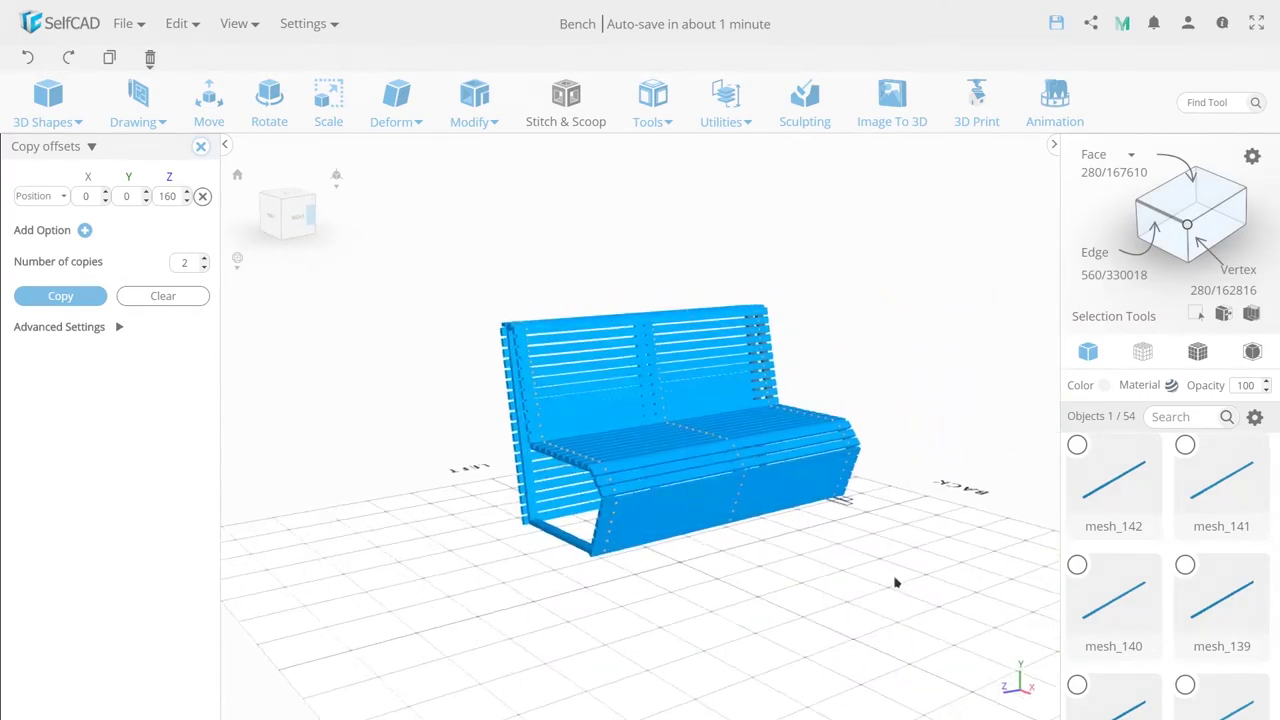
Apply the dark metal texture to another frame part of the bench
left_click_drag(509, 597, 666, 597)
left_click(577, 539)
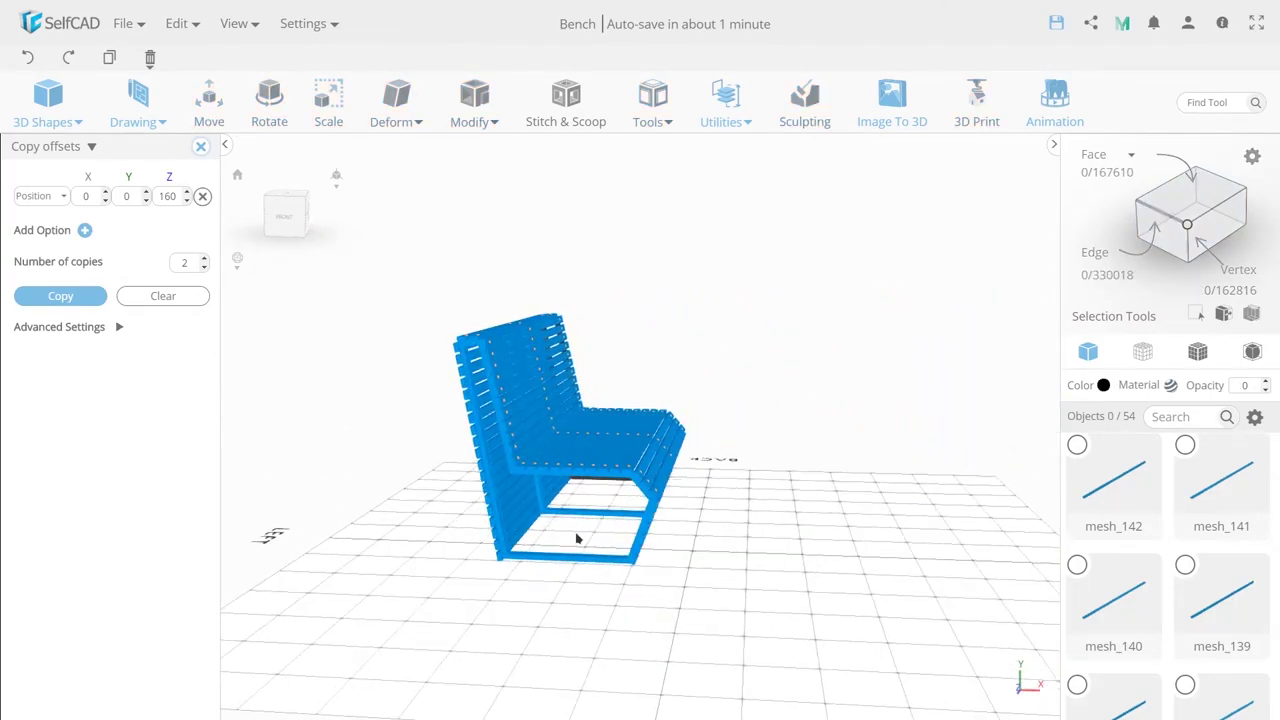
left_click(579, 518)
left_click(1162, 385)
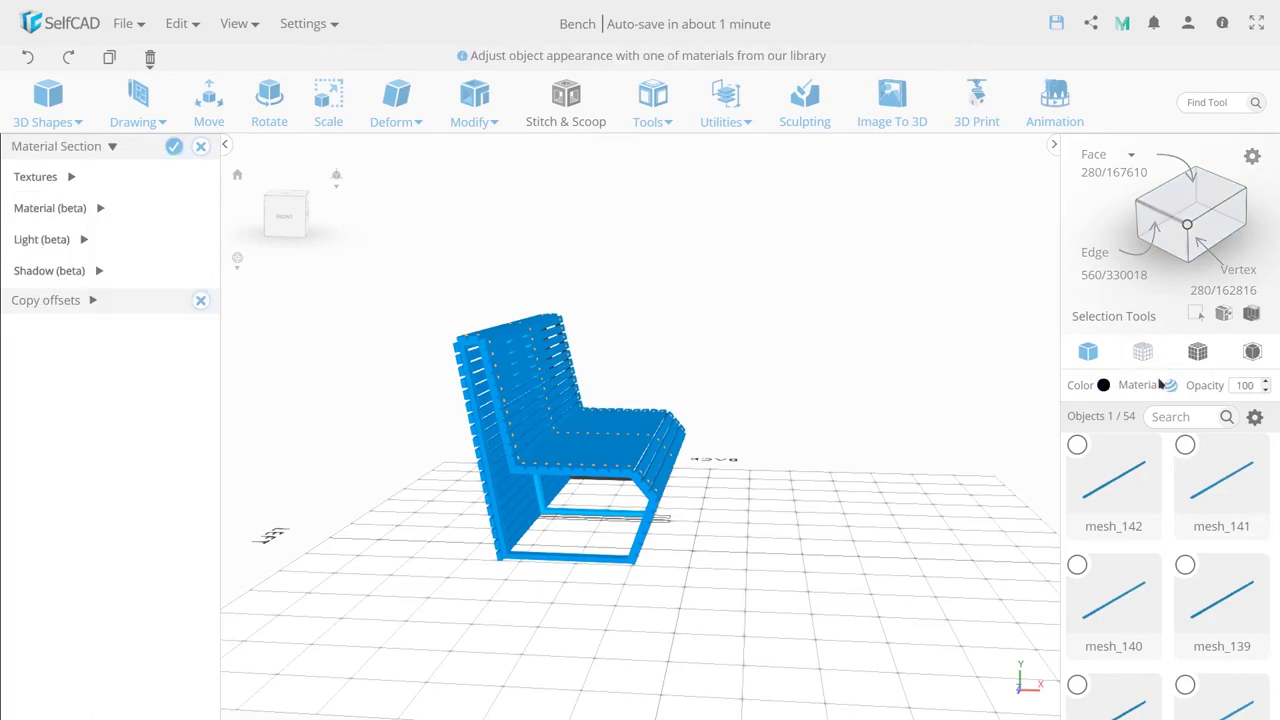
left_click(59, 179)
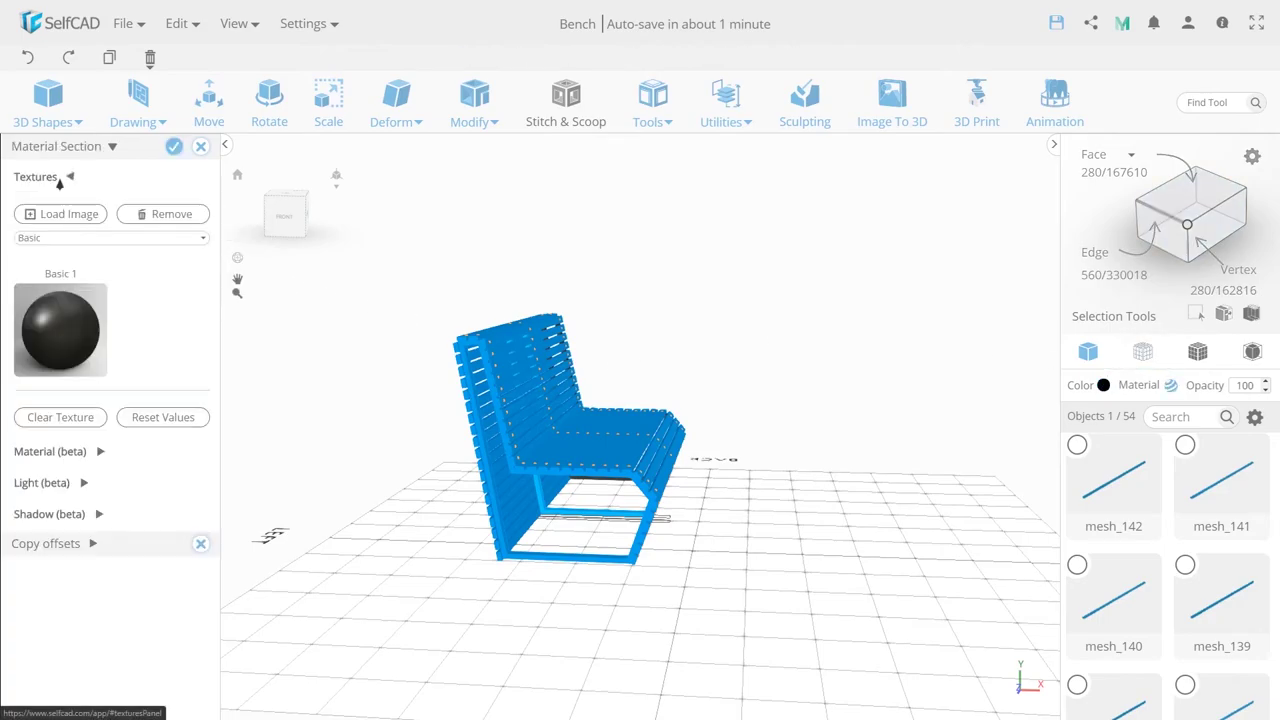
left_click(60, 237)
left_click(60, 286)
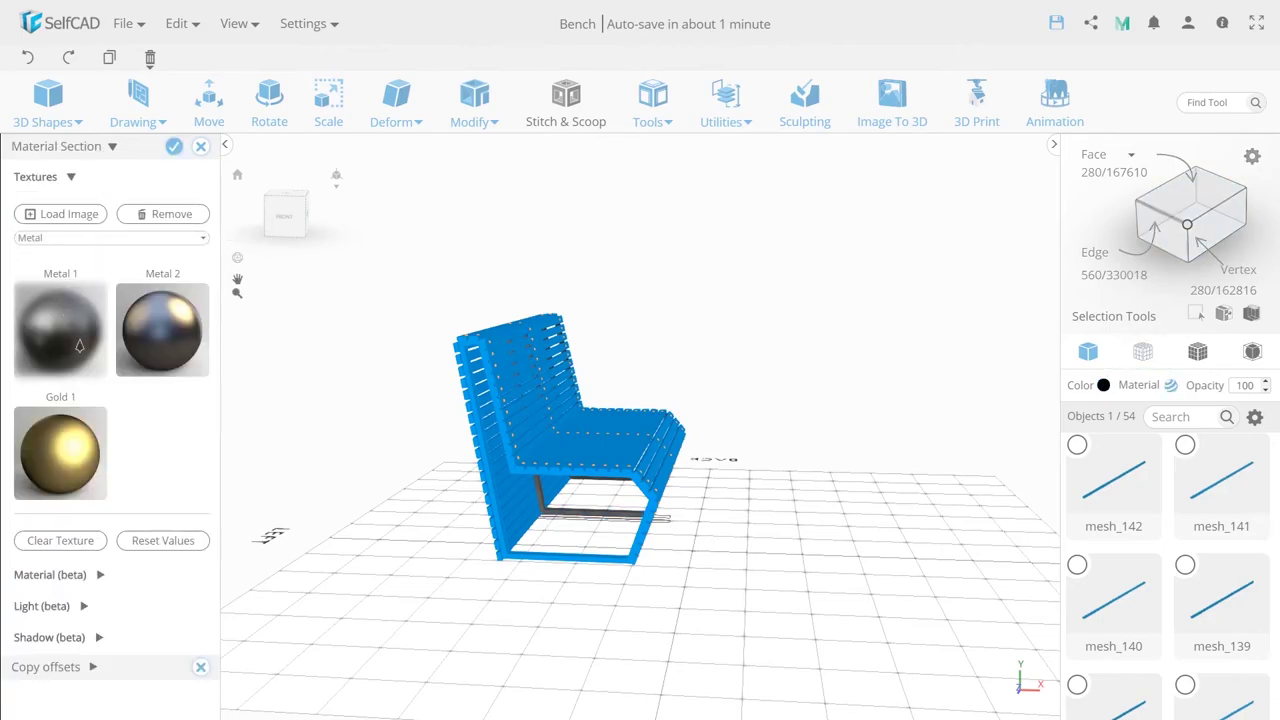
left_click(174, 147)
Apply the dark metal texture to the bench's bottom frame
left_click(571, 566)
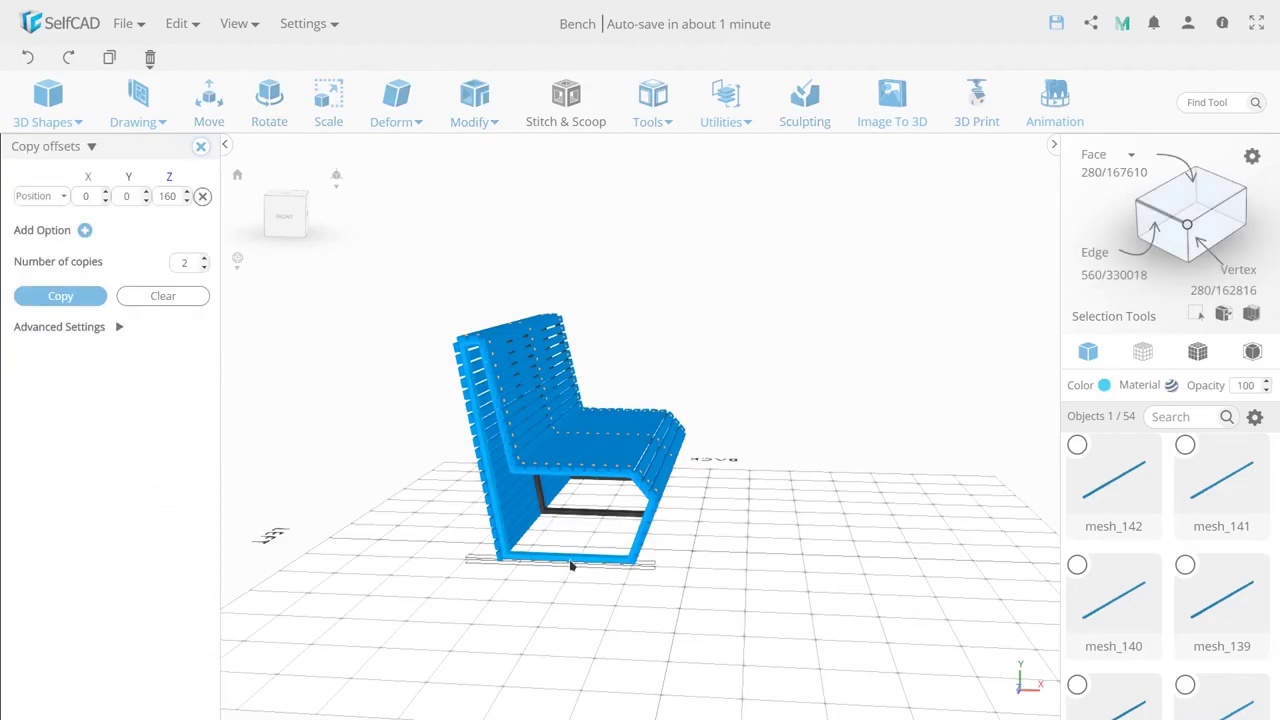
left_click(1171, 385)
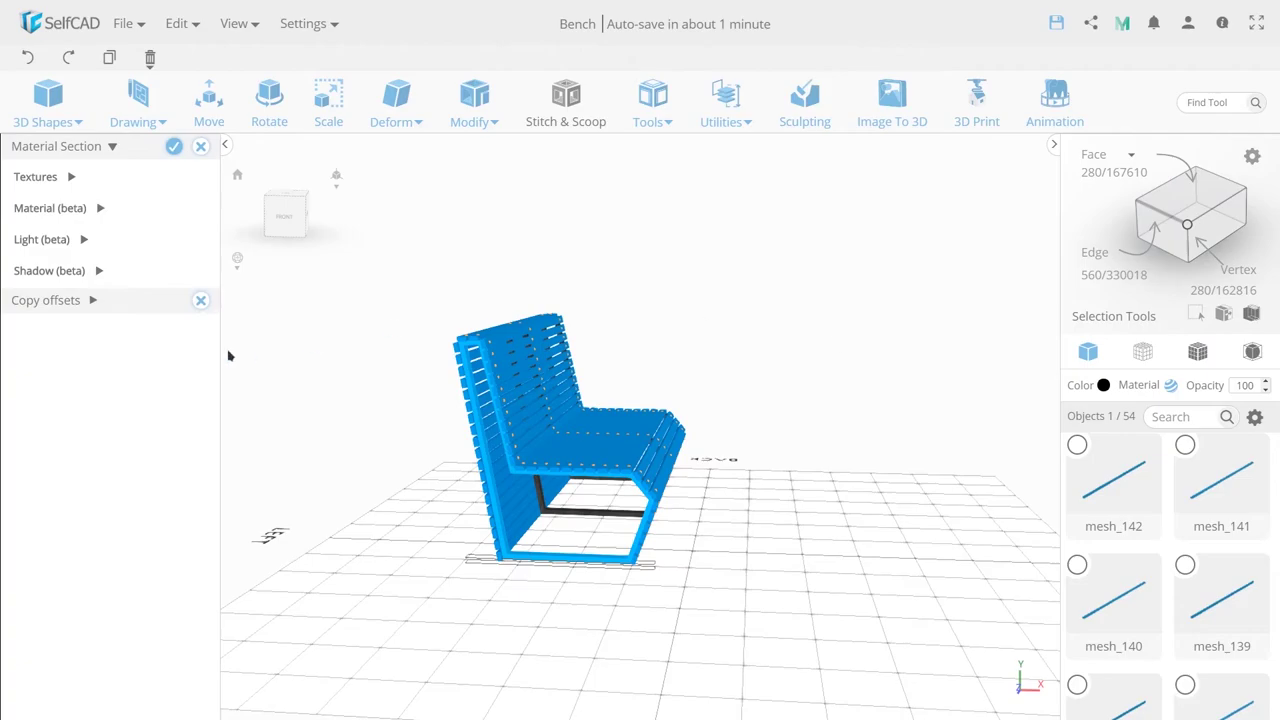
left_click(57, 177)
left_click(94, 238)
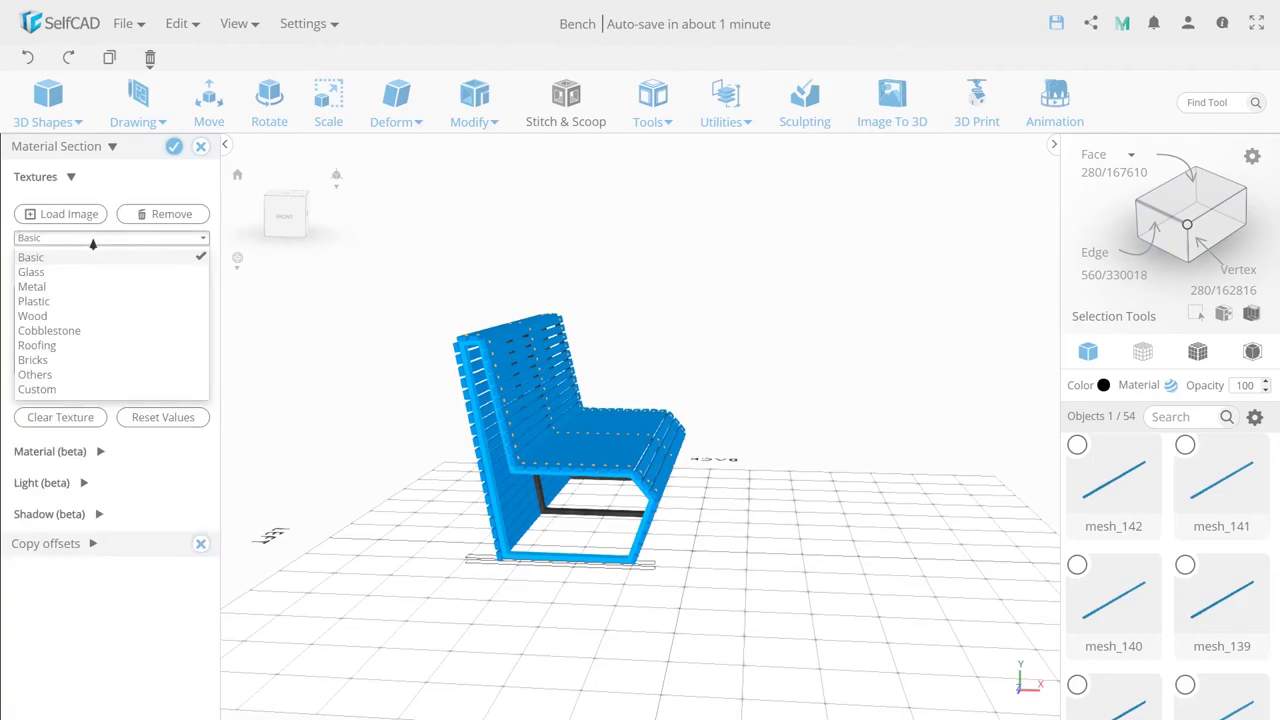
left_click(54, 288)
left_click(81, 326)
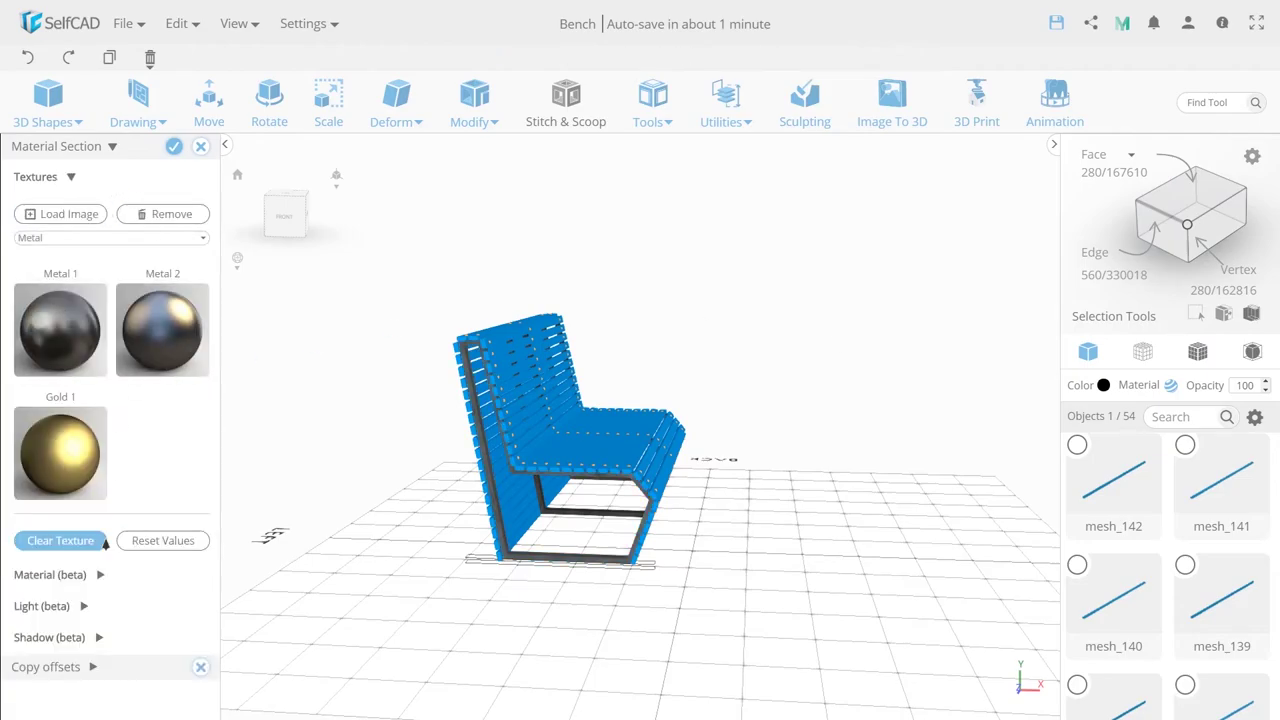
left_click(172, 147)
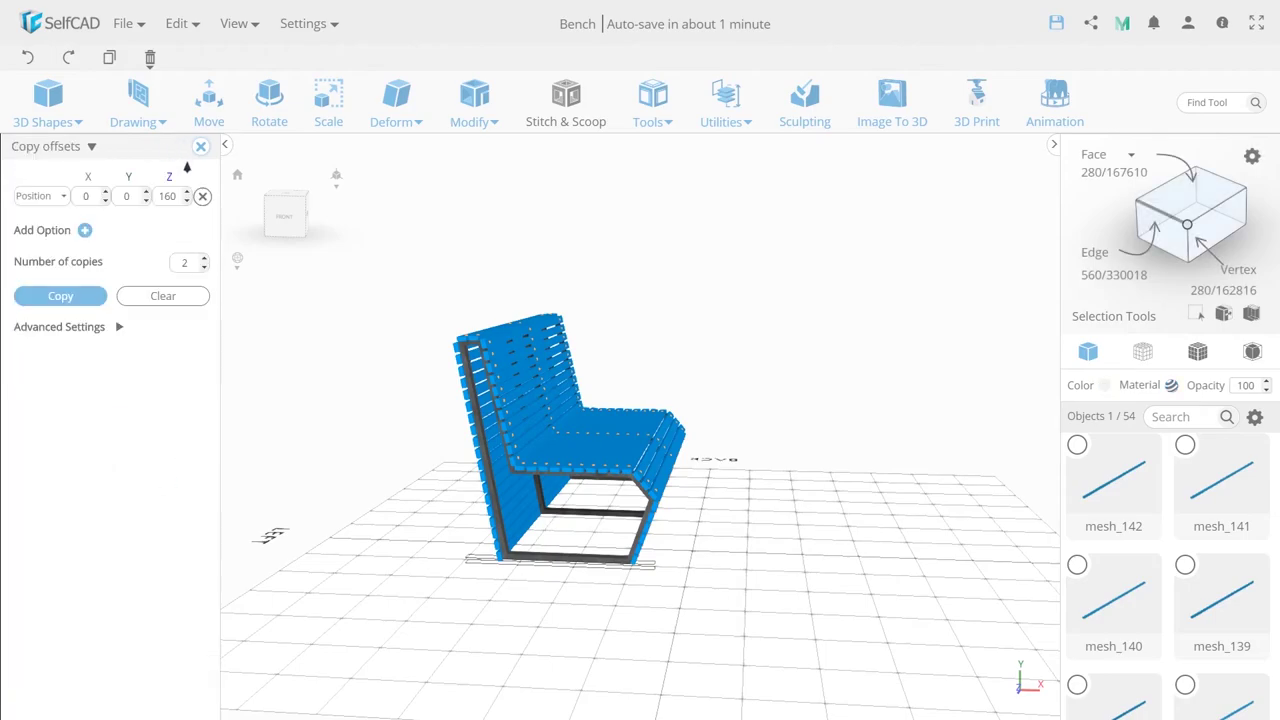
Select all the bench slats
left_click(201, 147)
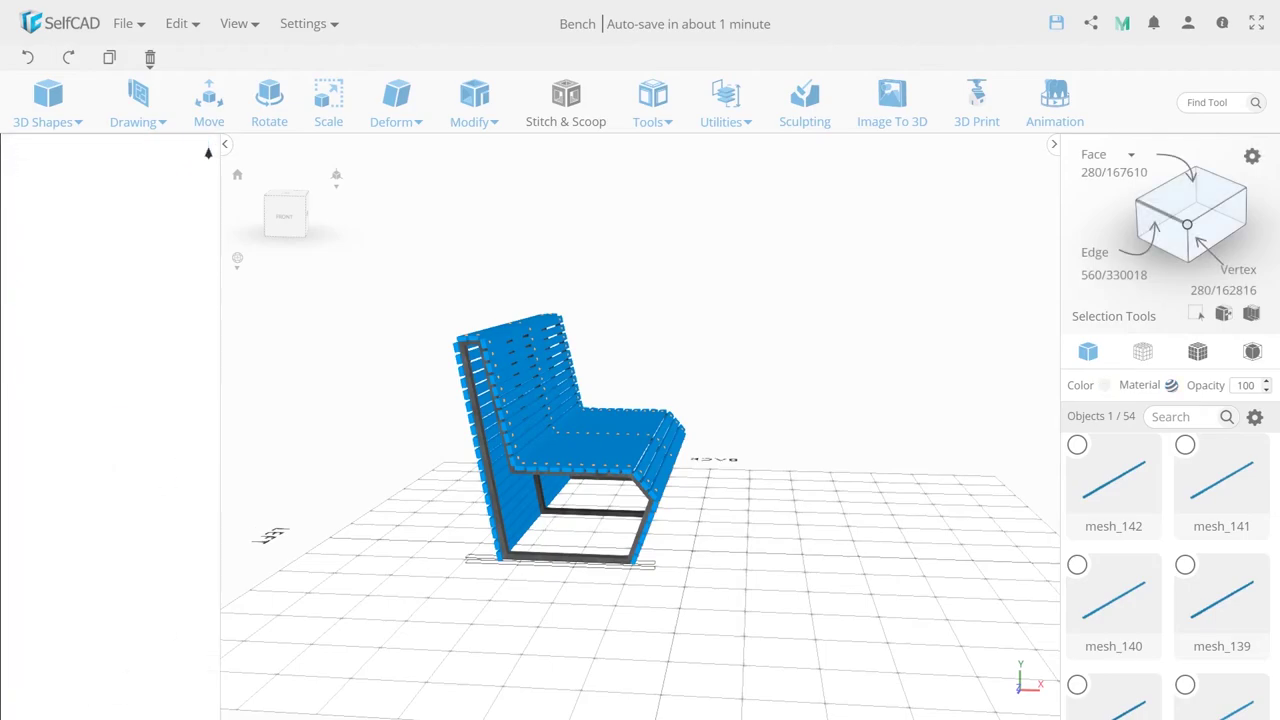
mouse_move(853, 510)
right_mouse_down()
mouse_move(600, 514)
mouse_move(566, 543)
mouse_move(914, 509)
mouse_move(367, 678)
mouse_move(537, 609)
mouse_move(737, 651)
mouse_move(745, 667)
right_mouse_up()
left_click_drag(713, 681, 571, 417)
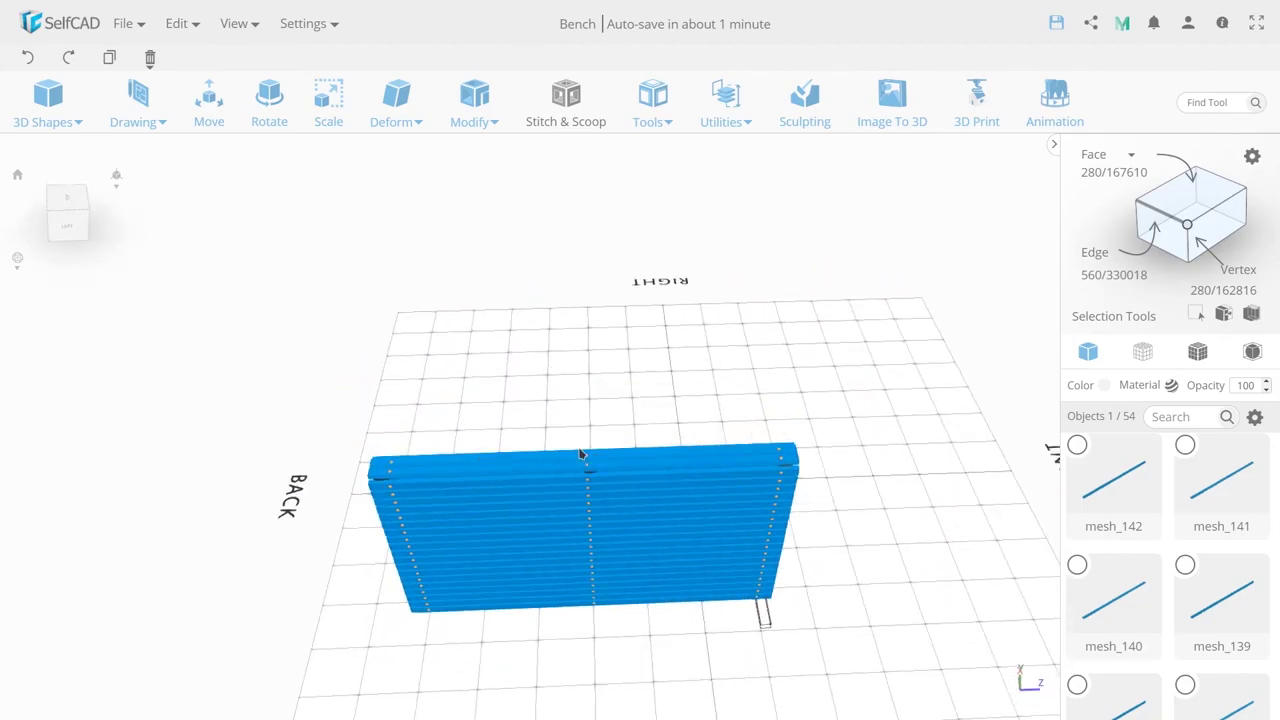
mouse_move(851, 583)
right_mouse_down()
mouse_move(431, 548)
mouse_move(626, 489)
mouse_move(571, 474)
right_mouse_up()
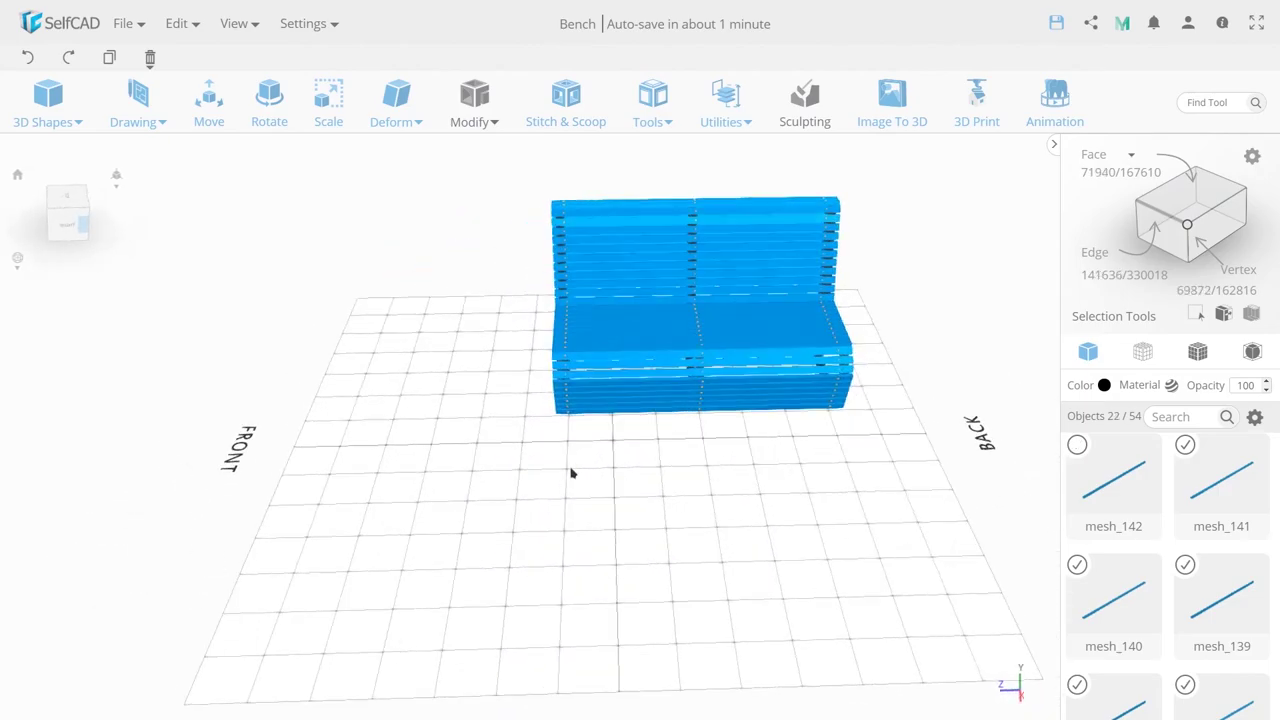
left_click_drag(648, 481, 590, 204)
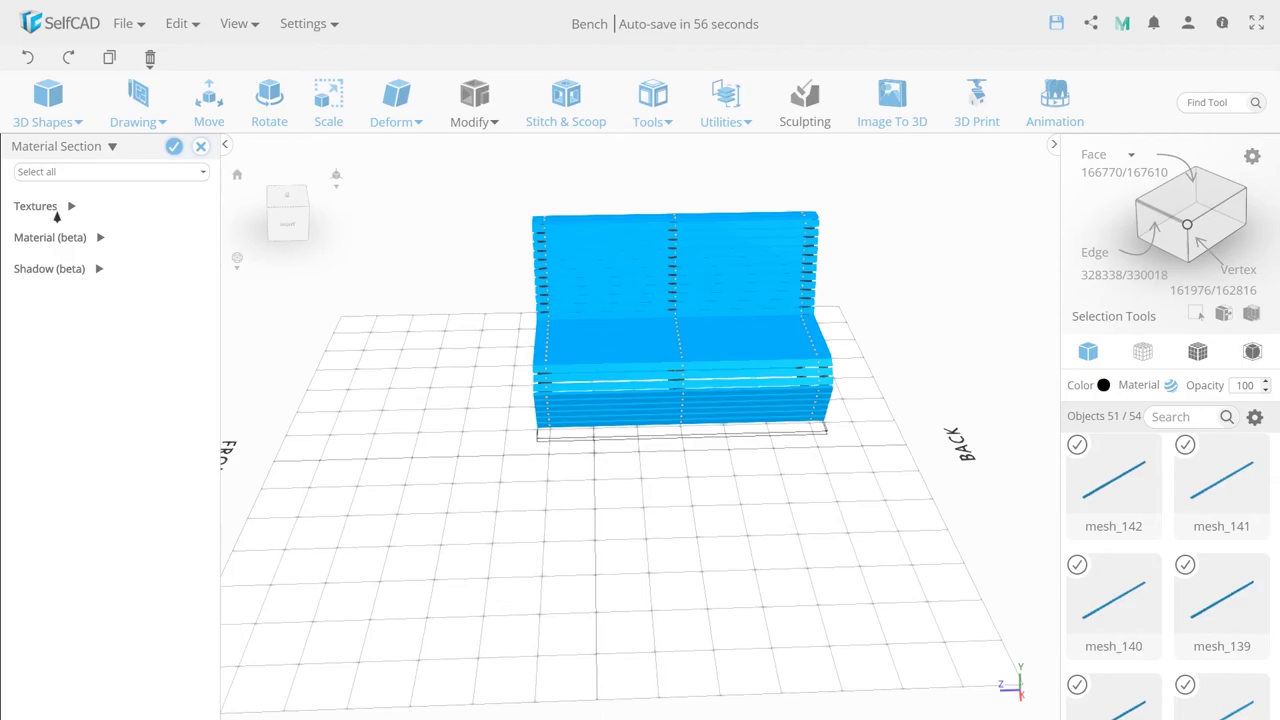
Apply a Wood texture to the slats with U Tile 2
left_click(57, 210)
left_click(77, 268)
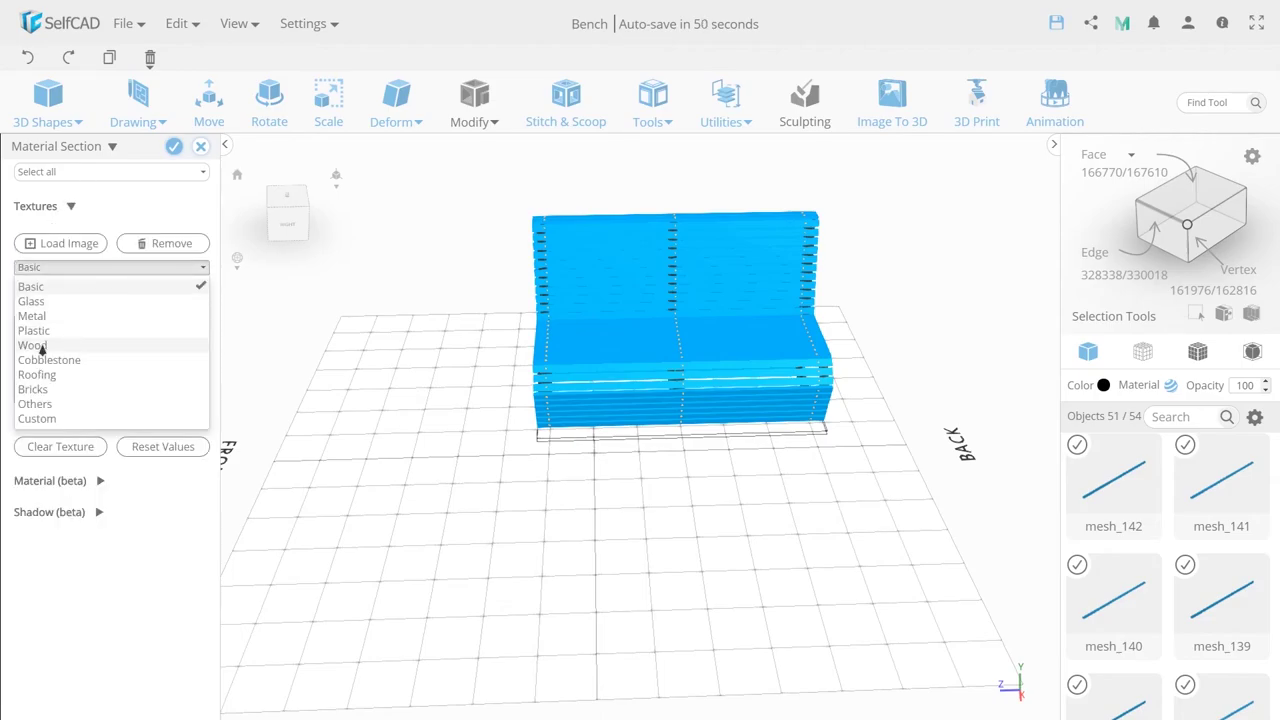
left_click(41, 346)
left_click(71, 353)
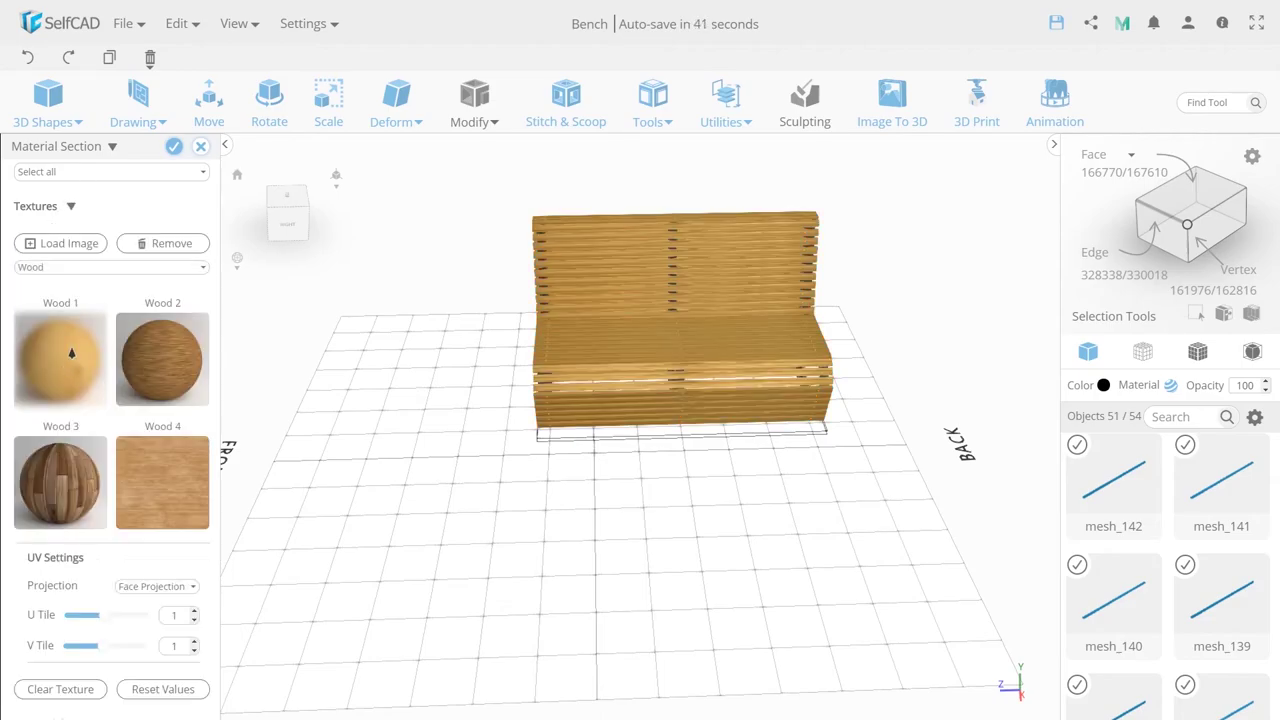
left_click(194, 611)
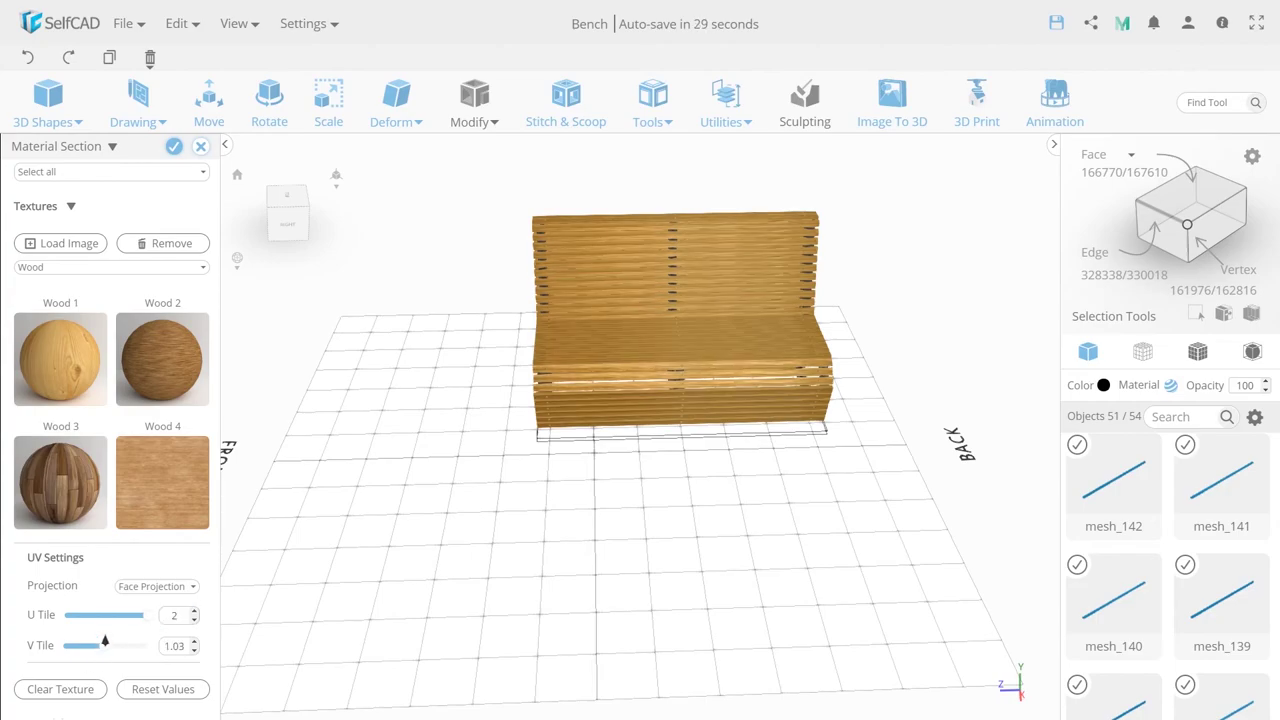
Switch the wood to Box Projection, set V Tile 1.19 and texture height -5
scroll(517, 437, "up", 2)
scroll(614, 346, "up", 3)
scroll(629, 351, "down", 1)
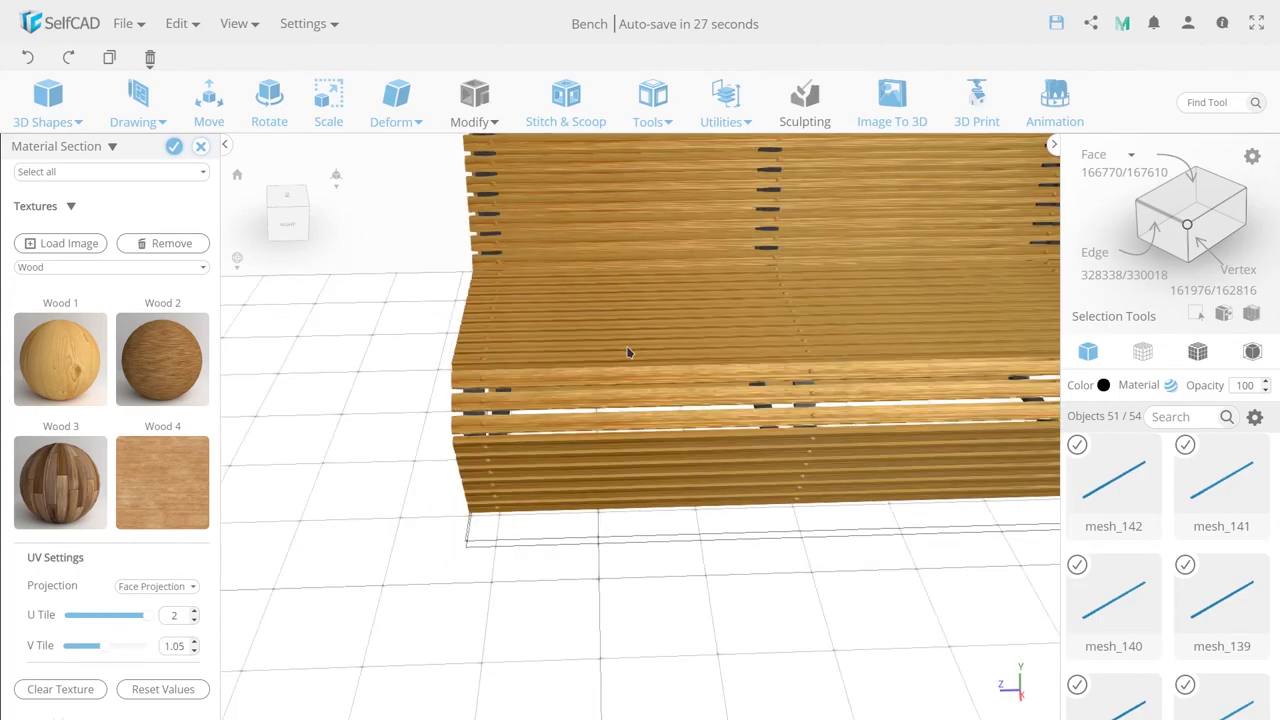
scroll(629, 351, "down", 2)
scroll(565, 418, "down", 2)
right_click_drag(599, 481, 591, 494)
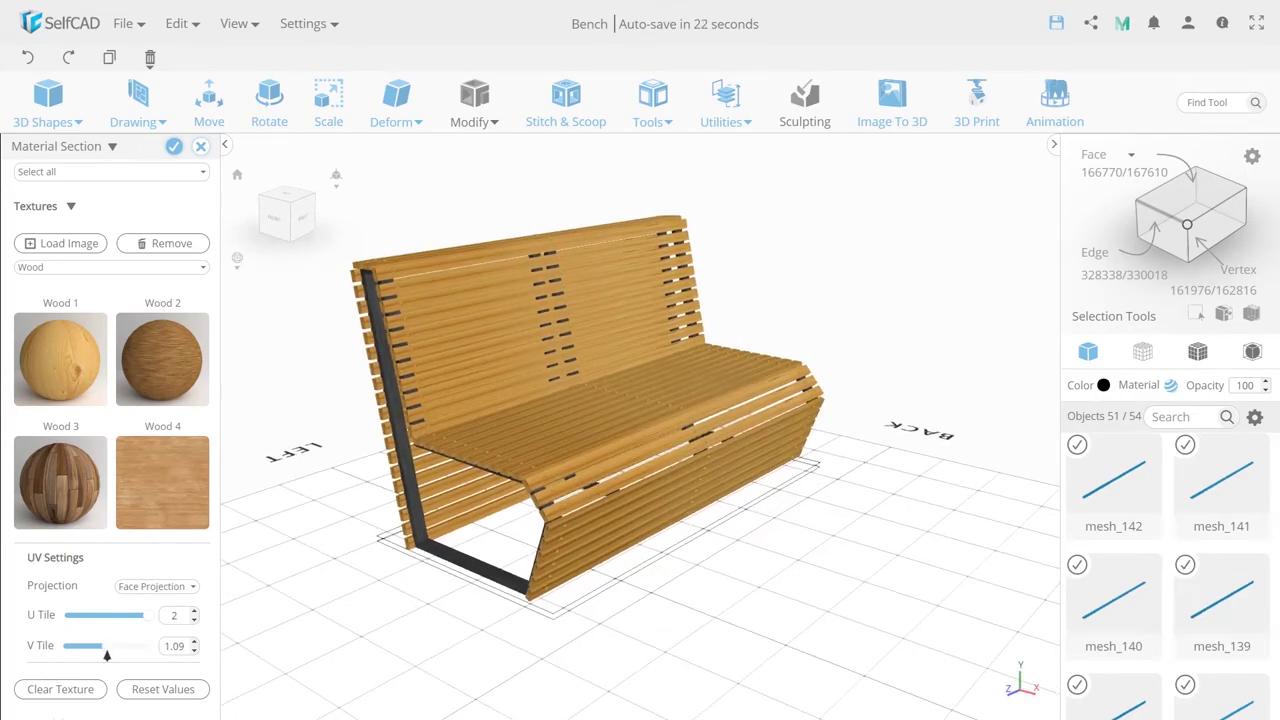
left_click(155, 620)
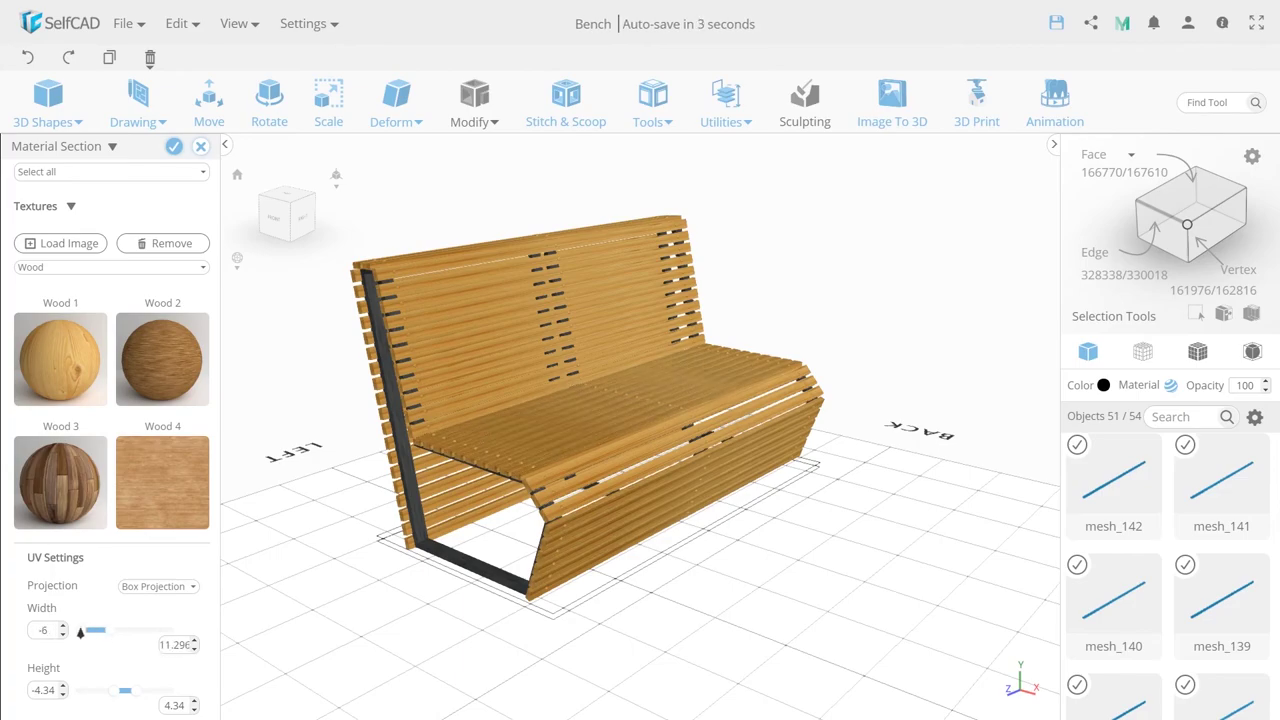
mouse_move(116, 695)
left_mouse_down()
mouse_move(87, 692)
mouse_move(184, 703)
left_mouse_up()
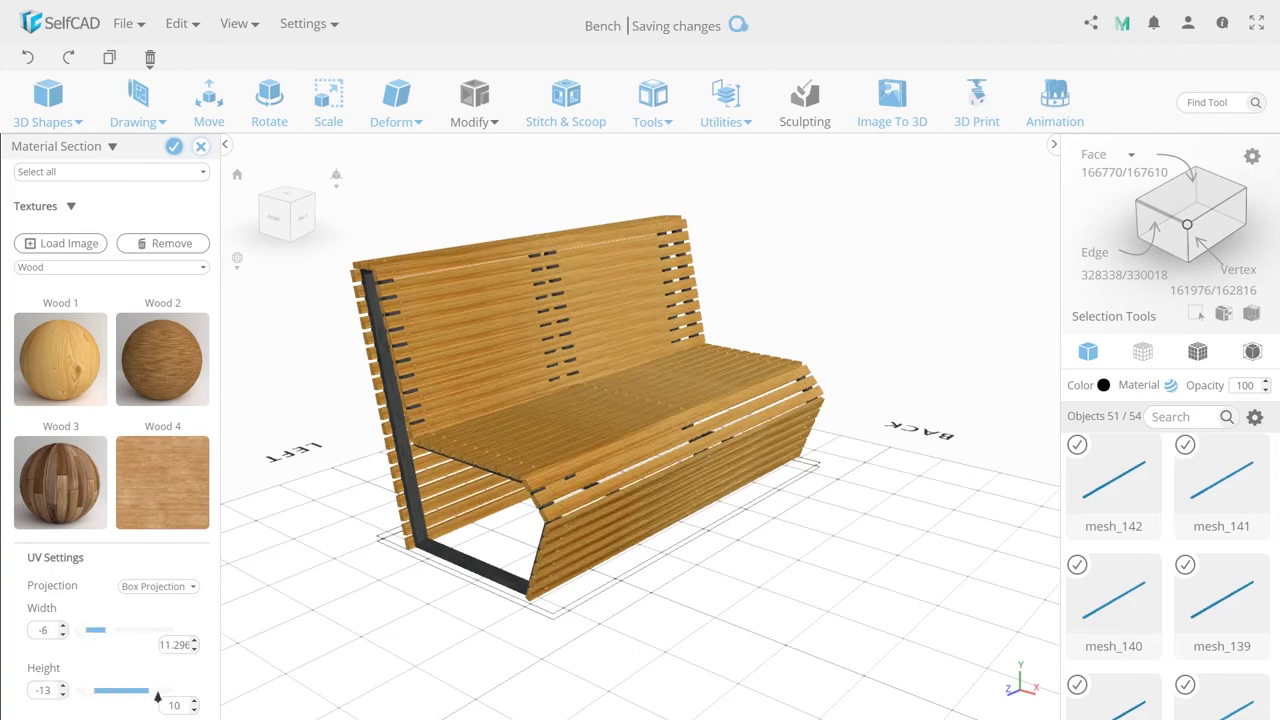
mouse_move(372, 625)
right_mouse_down()
mouse_move(352, 569)
mouse_move(421, 552)
right_mouse_up()
scroll(141, 673, "down", 2)
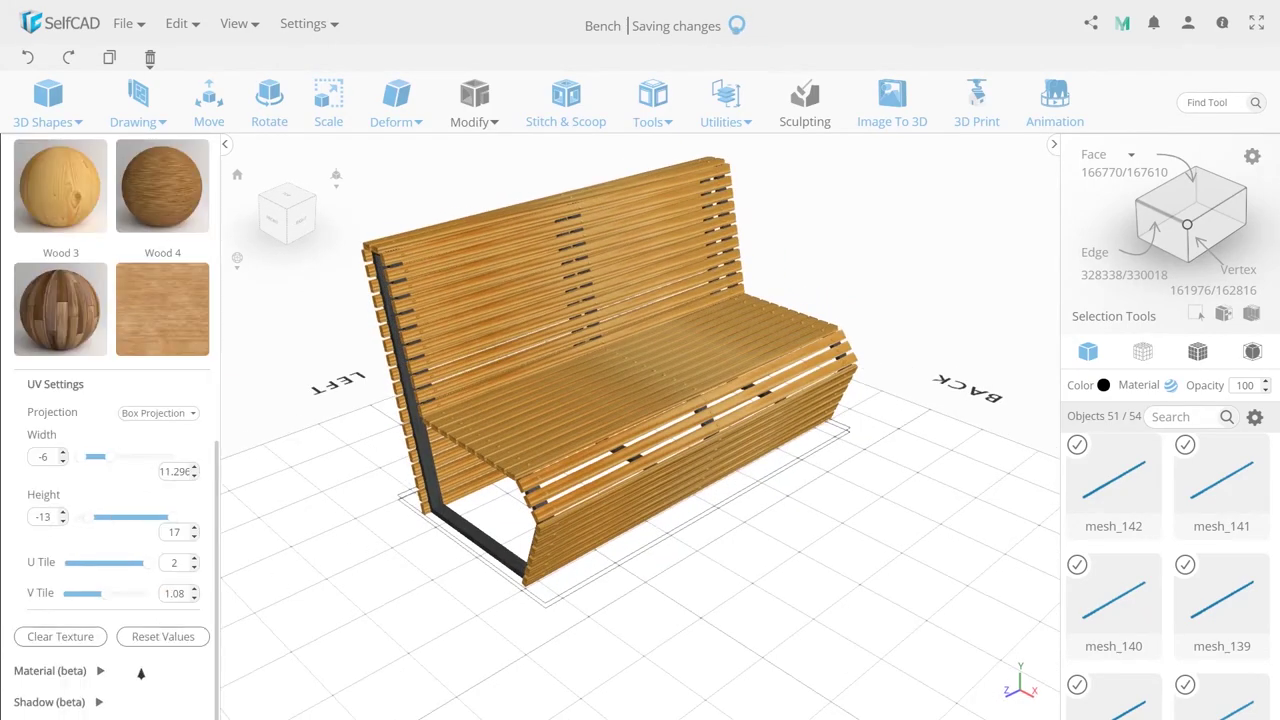
left_click_drag(101, 595, 111, 596)
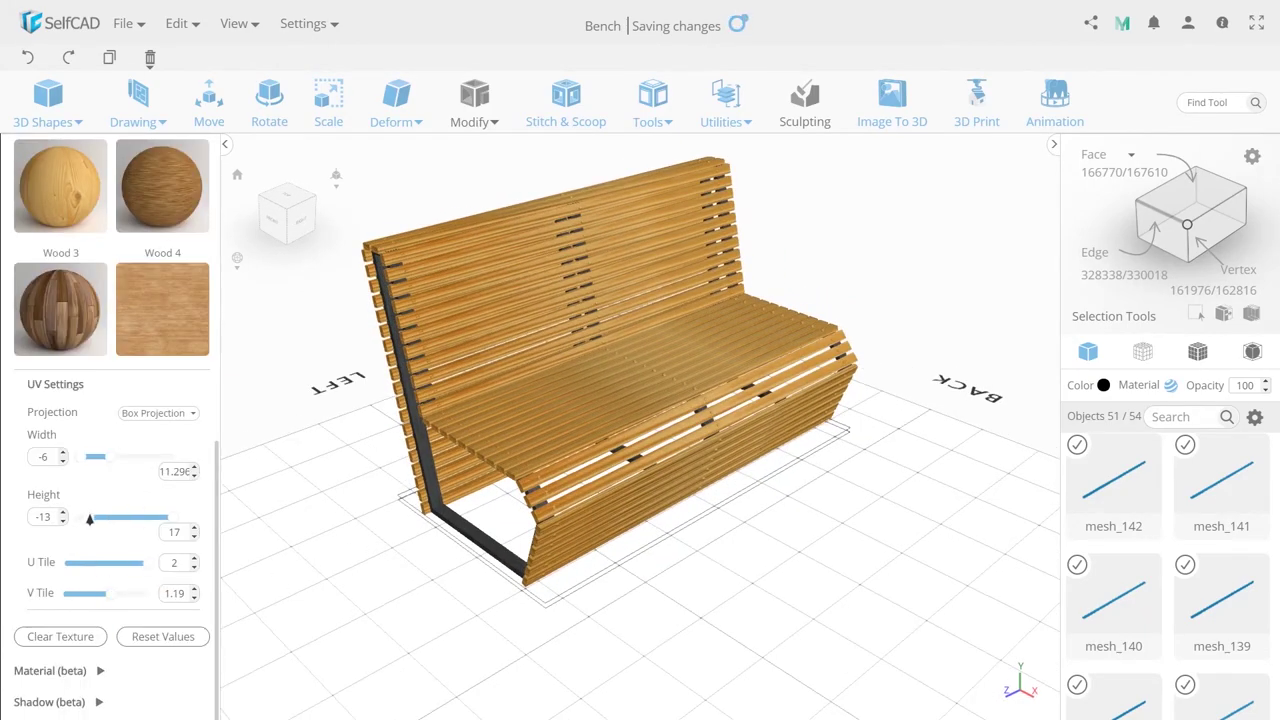
mouse_move(89, 519)
left_mouse_down()
mouse_move(146, 520)
mouse_move(116, 522)
left_mouse_up()
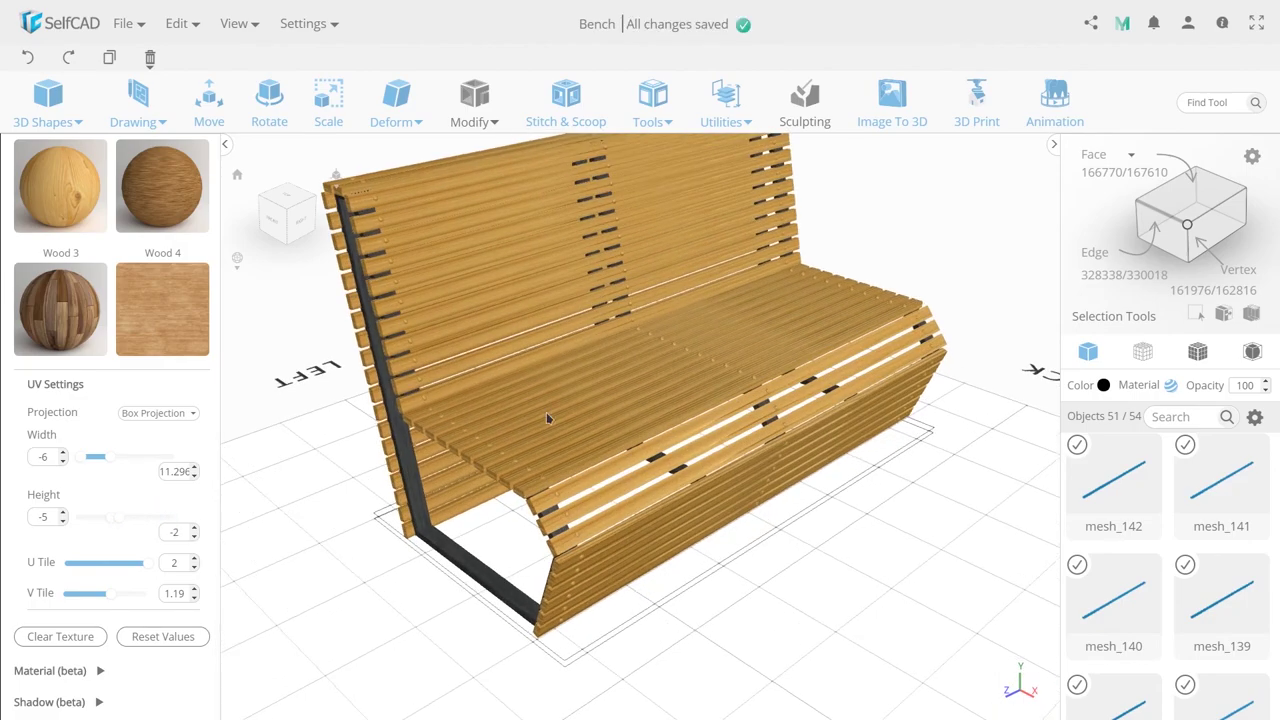
Confirm the wood texture, close material settings, deselect all and orbit around the finished bench
scroll(556, 430, "up", 5)
scroll(567, 459, "down", 3)
scroll(567, 459, "down", 4)
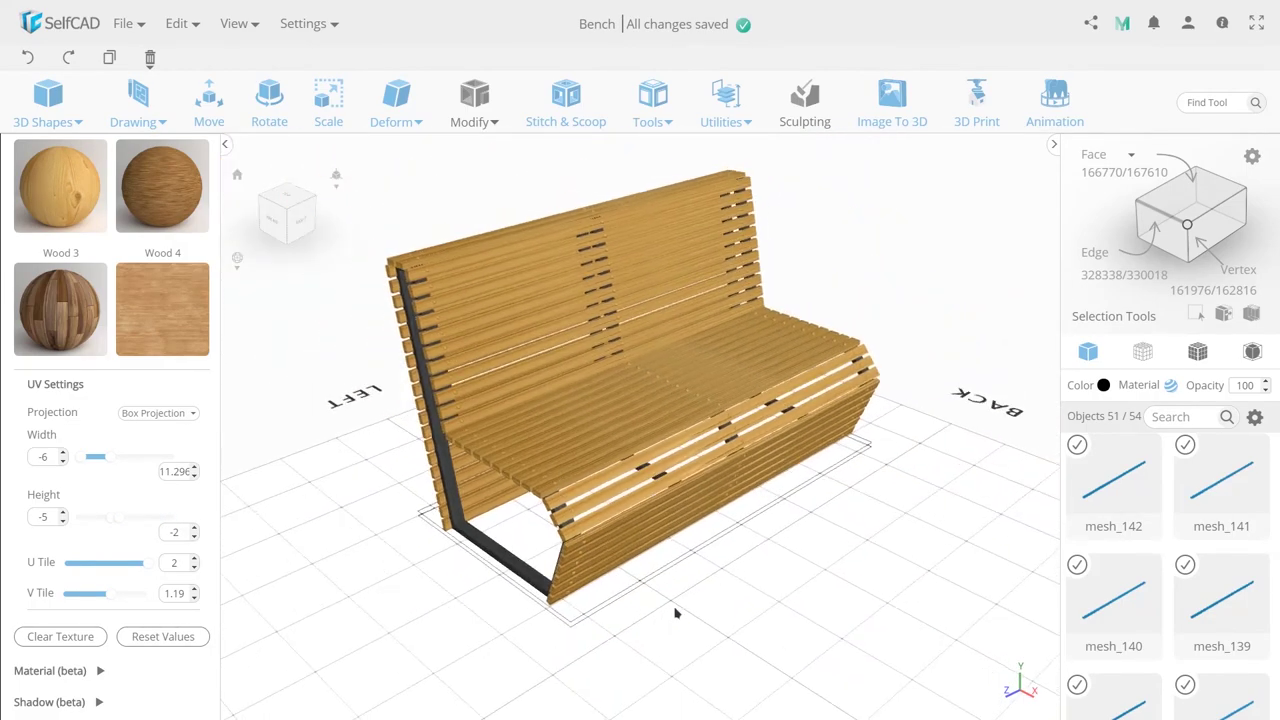
scroll(167, 163, "up", 3)
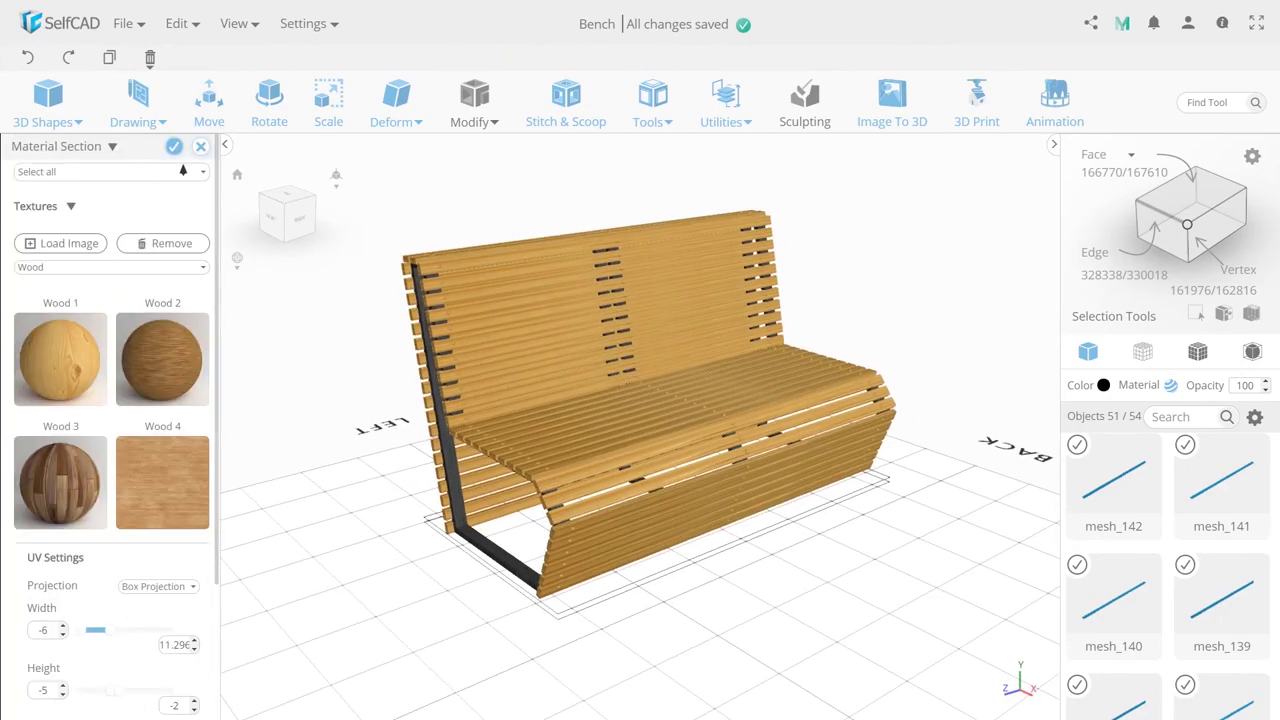
left_click(174, 146)
scroll(640, 505, "up", 3)
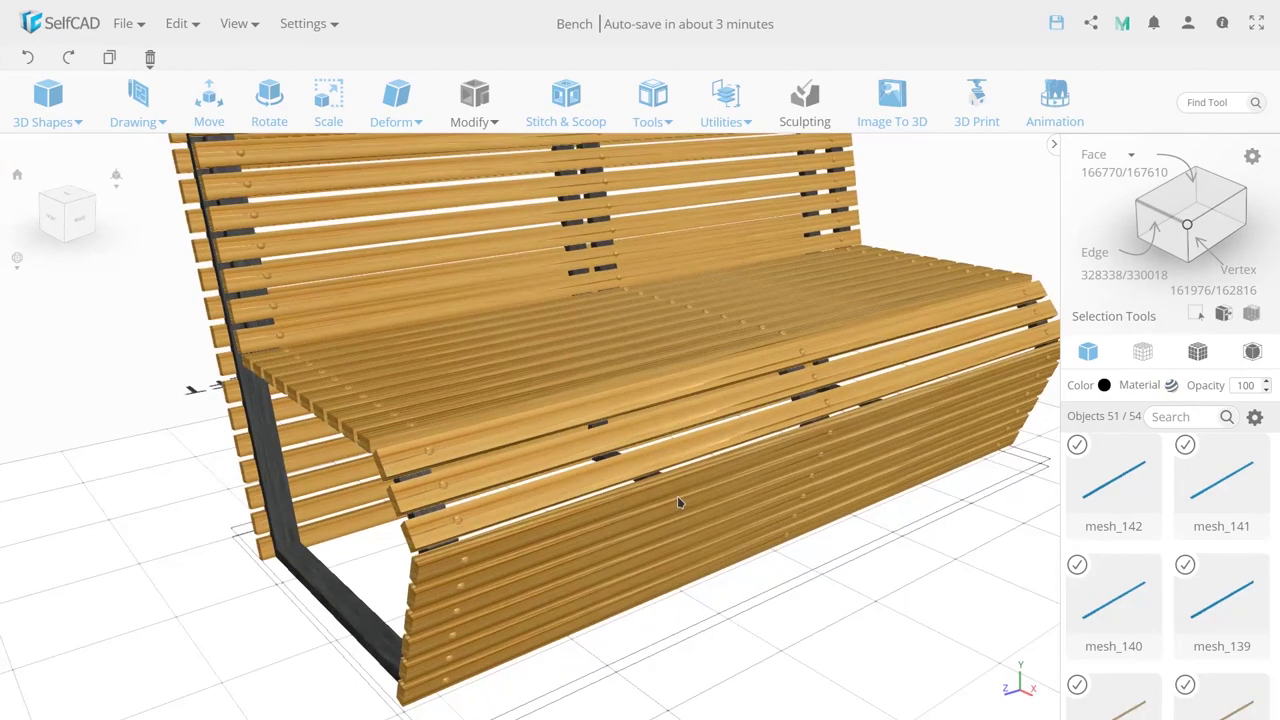
scroll(677, 496, "down", 2)
left_click(873, 615)
left_click_drag(873, 615, 765, 591)
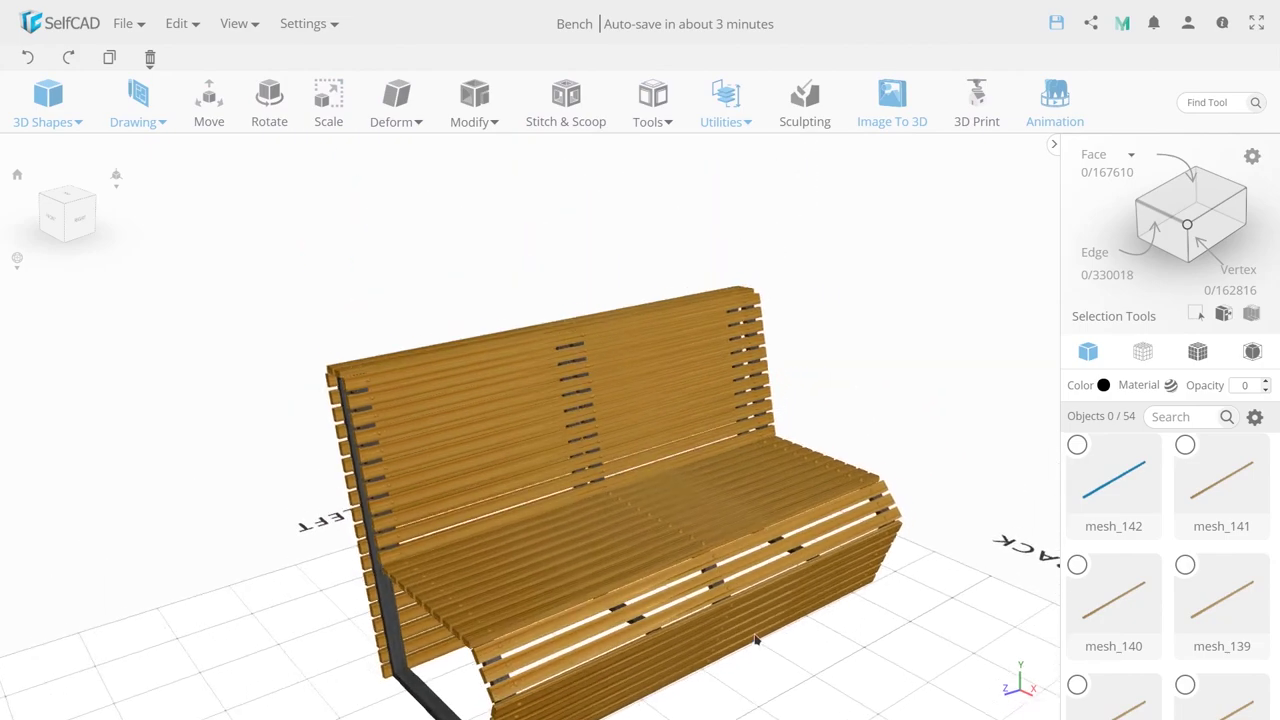